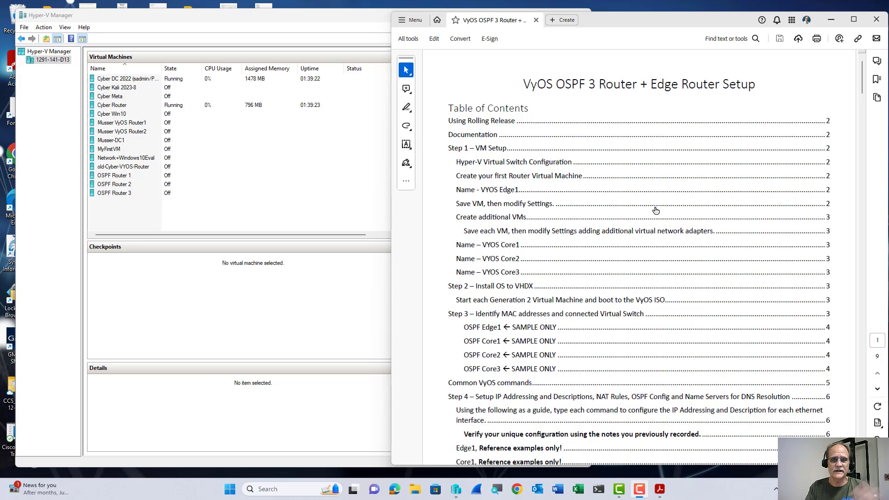
Scroll the PDF guide to page 2 with the network diagram and Step 1 – VM Setup.
scroll(655, 210, "down", 10)
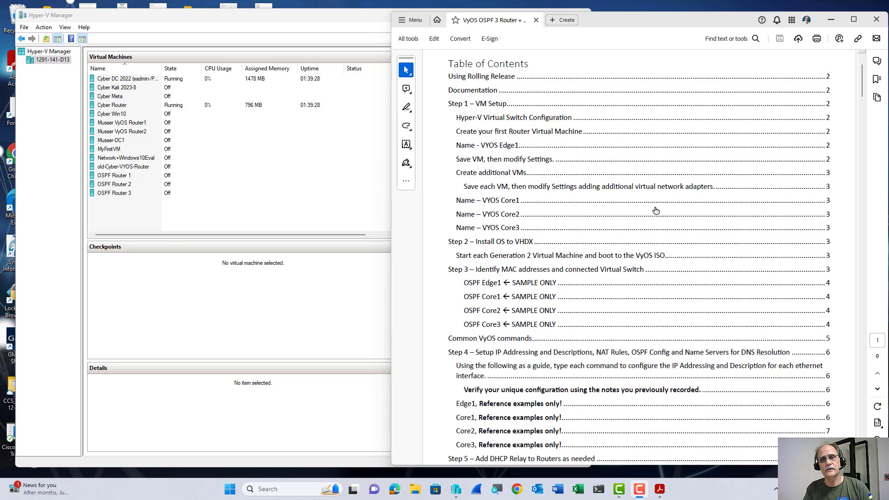
scroll(652, 210, "down", 1)
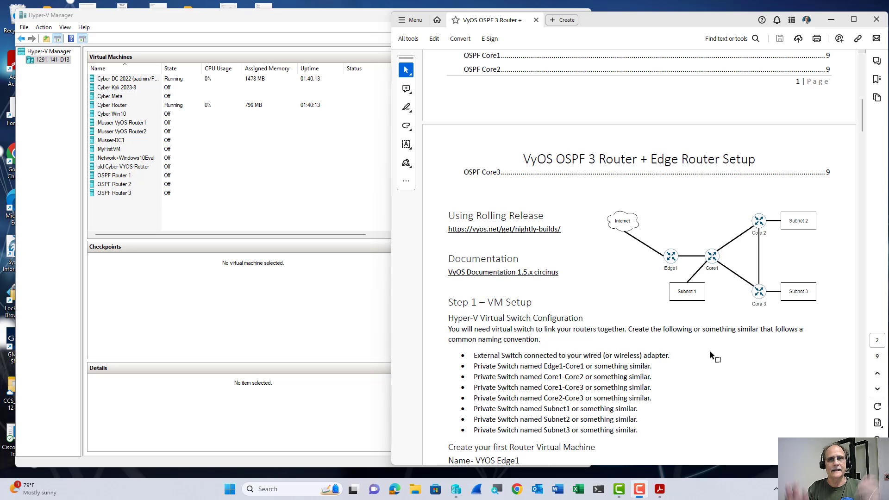
scroll(710, 351, "down", 5)
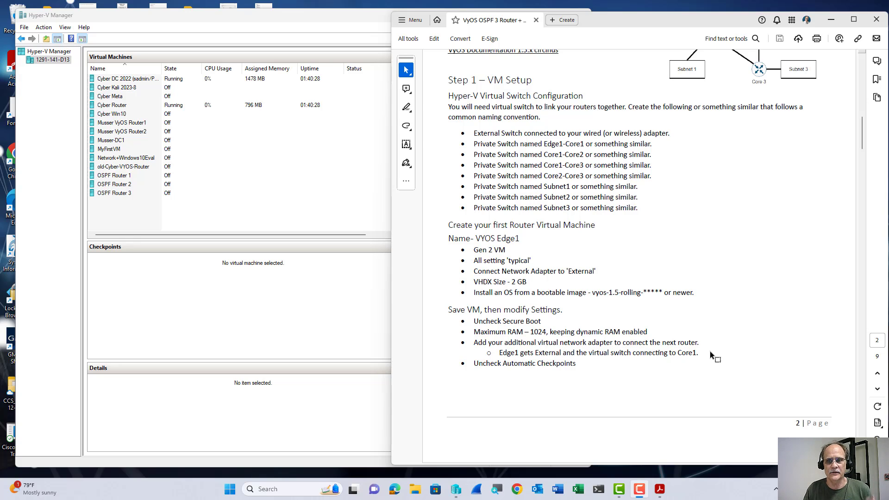
scroll(709, 351, "down", 8)
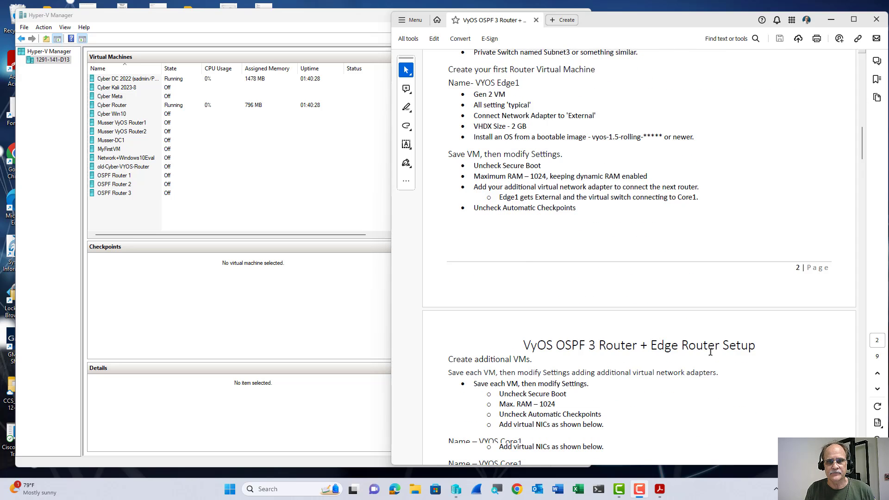
scroll(710, 352, "down", 2)
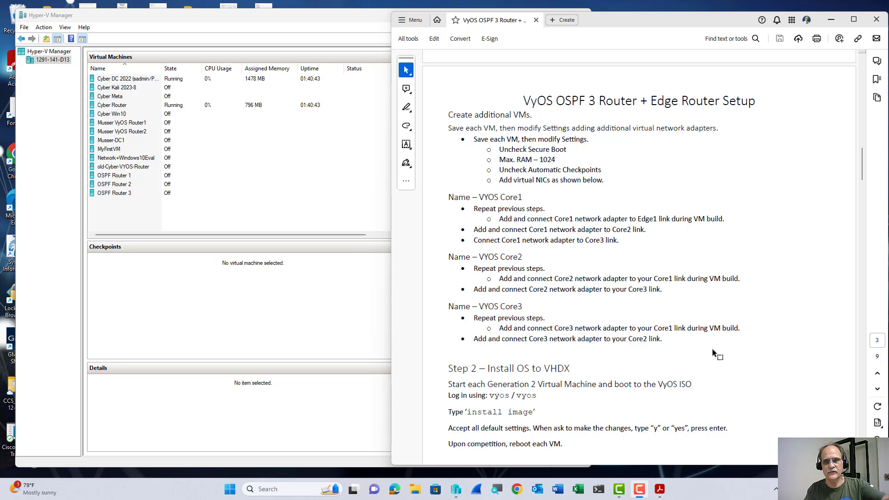
scroll(713, 351, "down", 4)
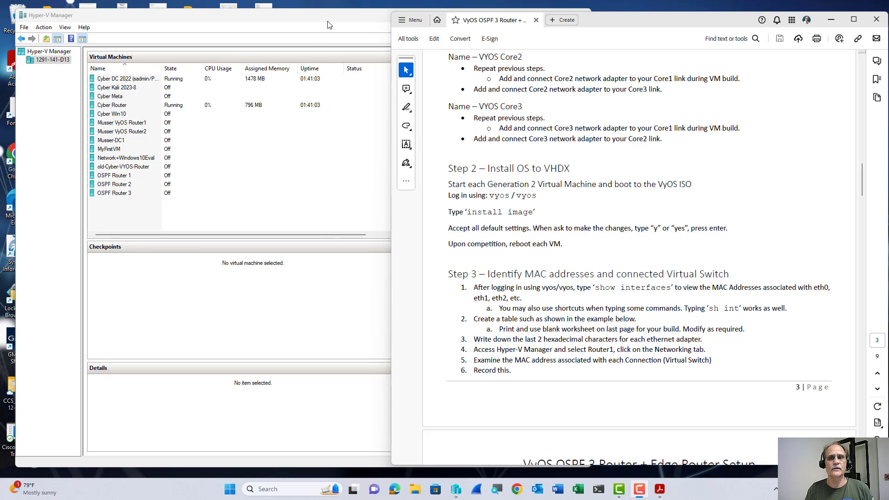
scroll(699, 213, "up", 3)
scroll(699, 214, "up", 10)
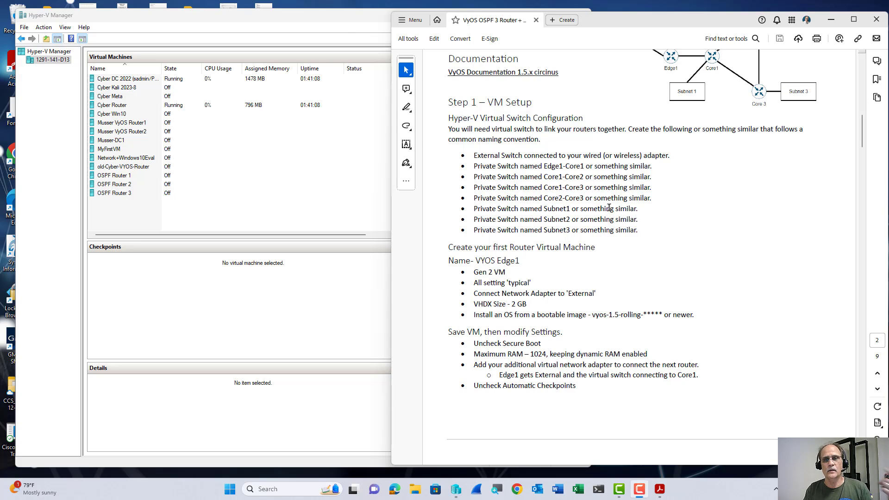
Open Virtual Switch Manager with Private chosen as the switch type, beside the setup guide.
left_click(356, 27)
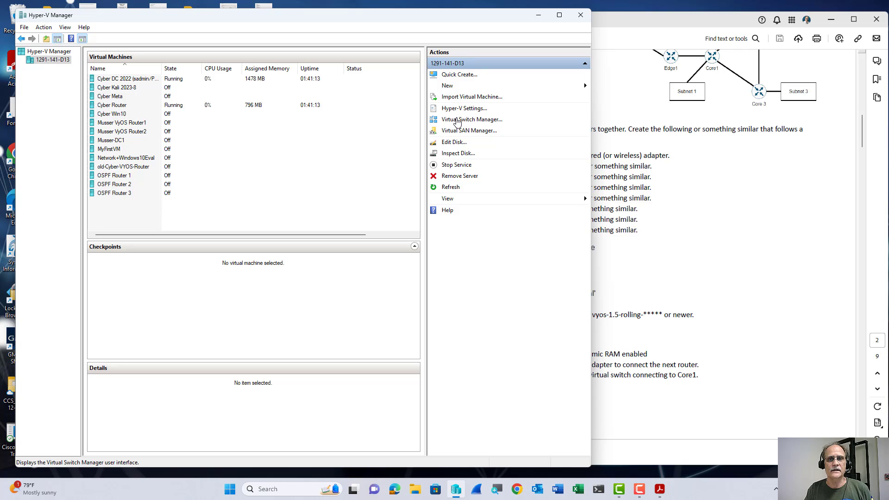
left_click(457, 121)
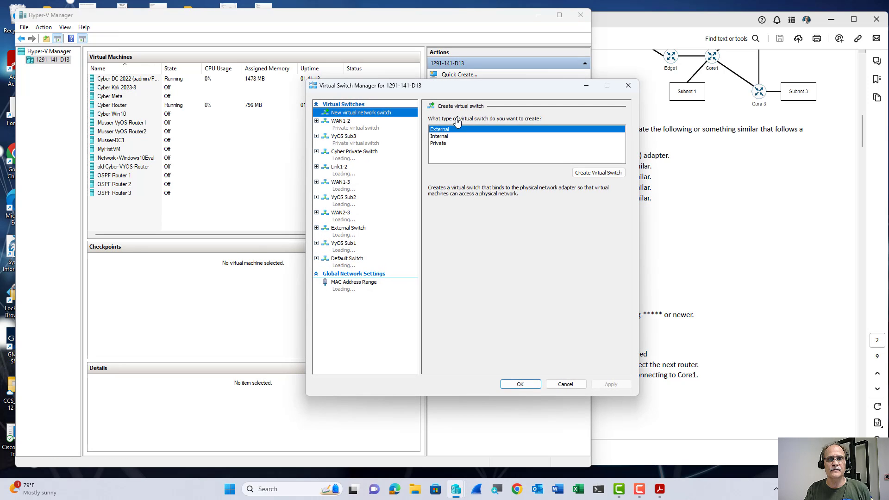
left_click(442, 143)
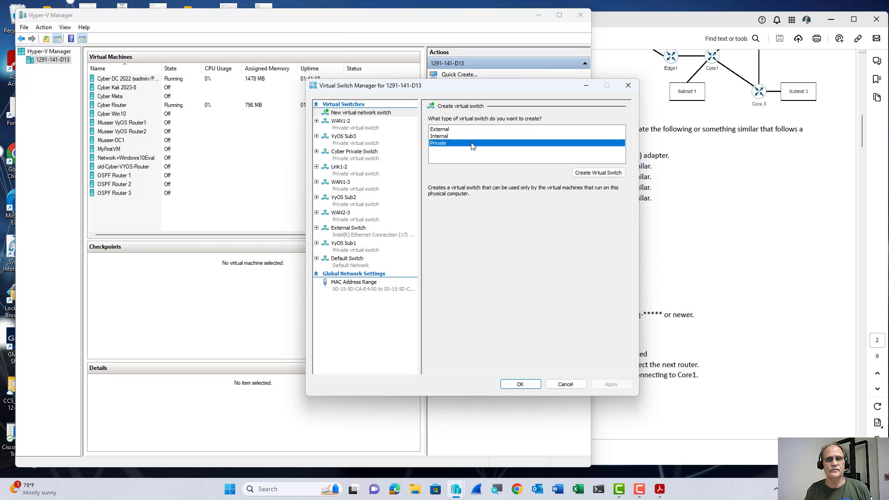
left_click_drag(537, 85, 263, 84)
left_click(674, 24)
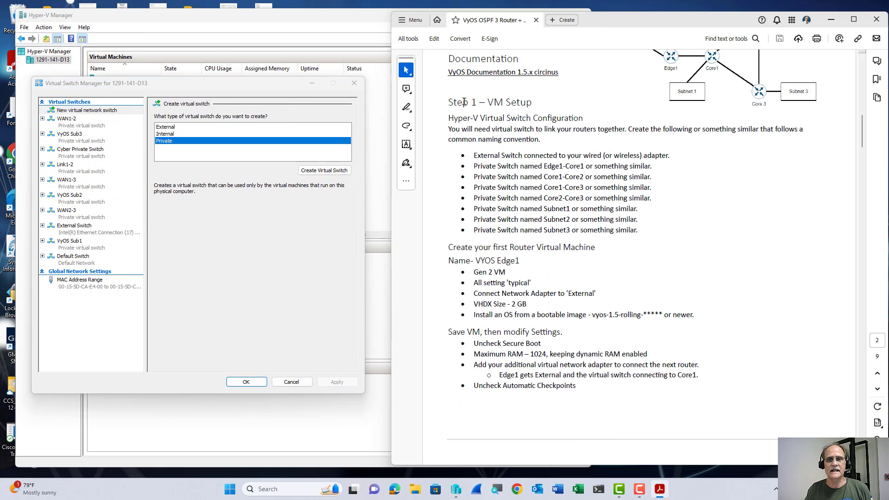
Create a private virtual switch named Edge1-Core1.
left_click(335, 173)
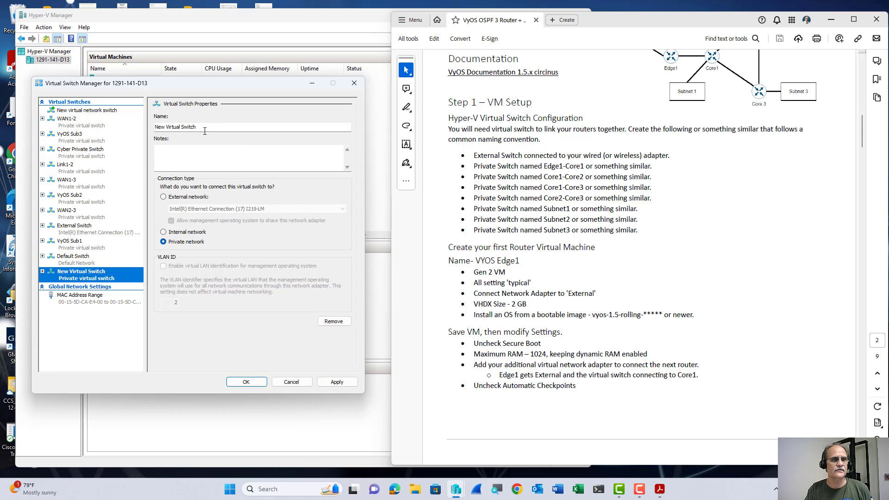
left_click_drag(196, 127, 154, 128)
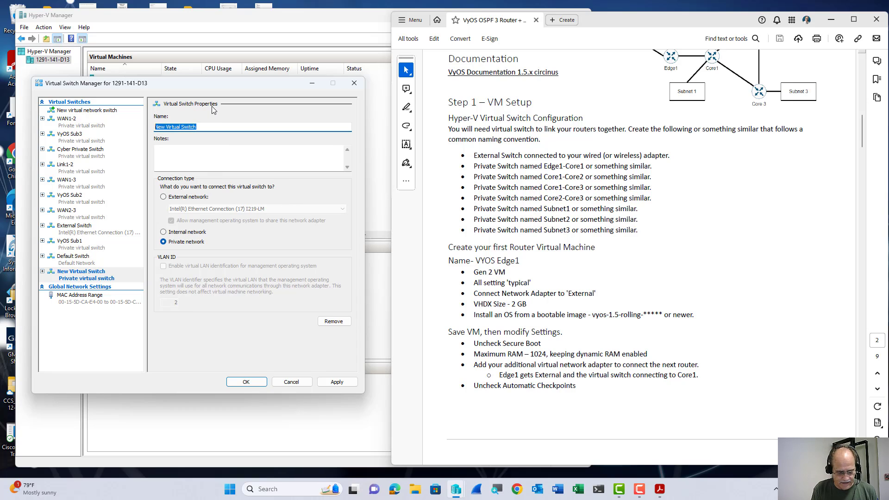
type("Wdgw1-")
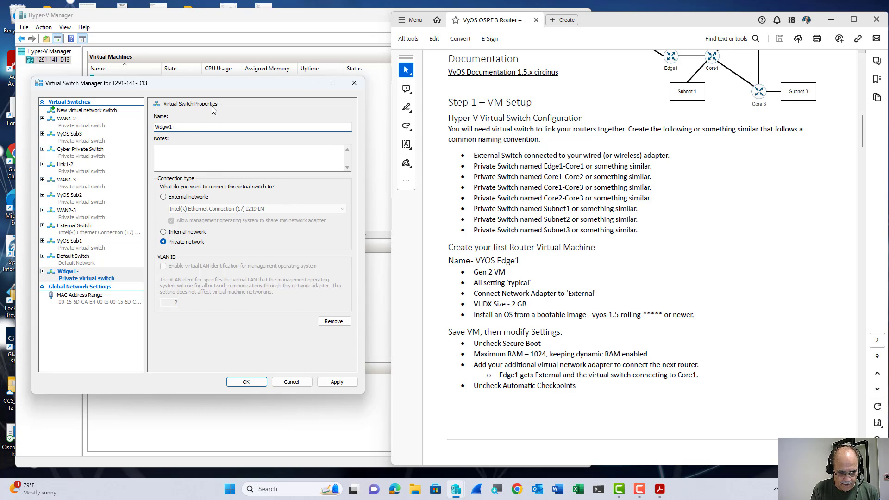
type("Core1")
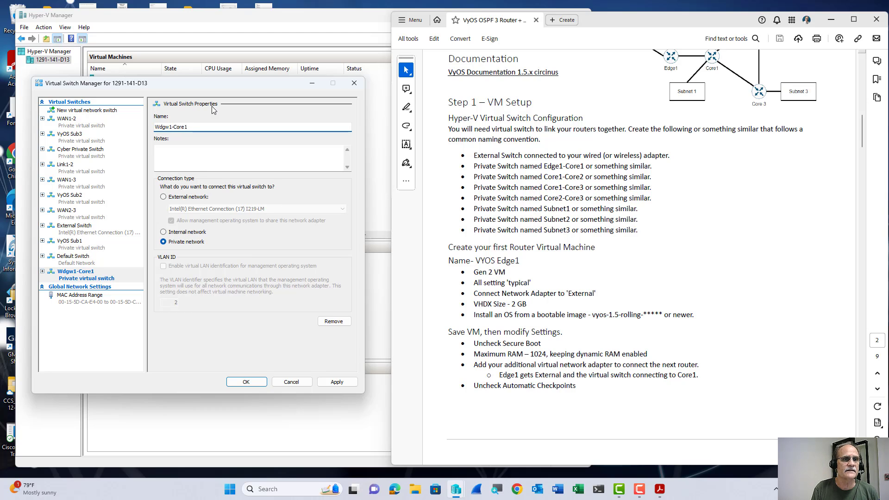
key("Delete")
type("E")
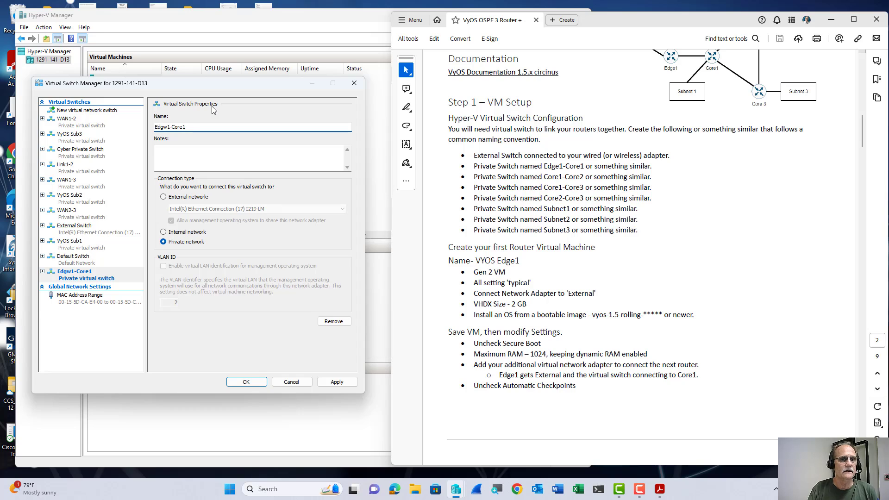
key("Right")
key("Right")
key("Delete")
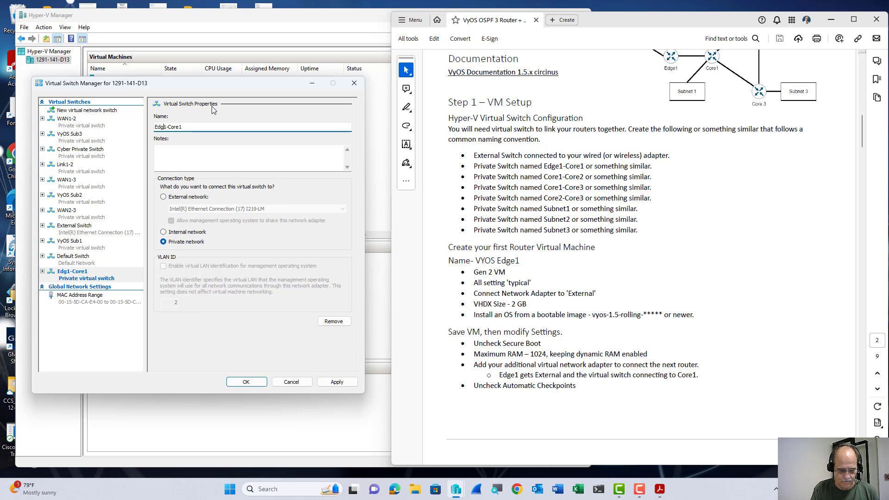
type("e")
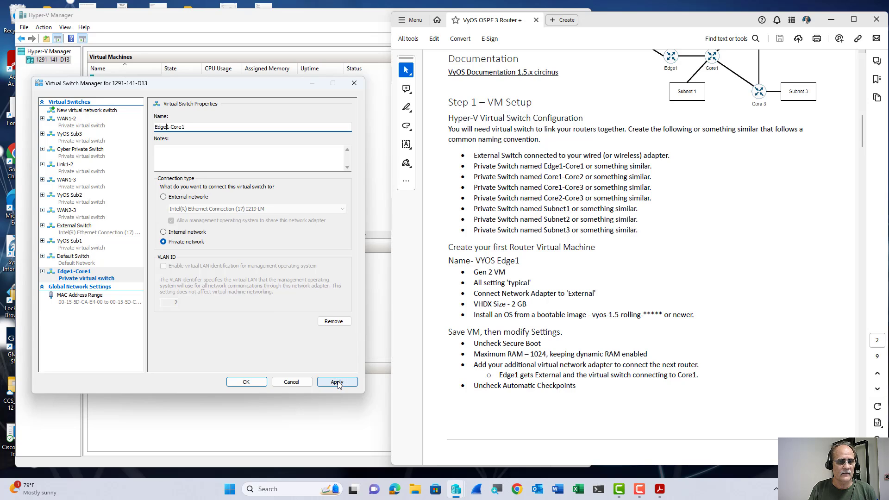
left_click(85, 110)
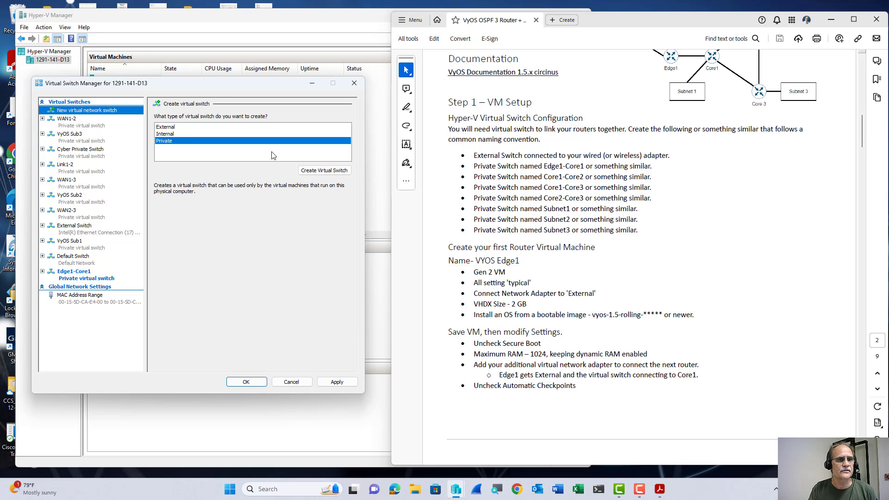
Add a private virtual switch named Core1-Core2.
left_click(324, 170)
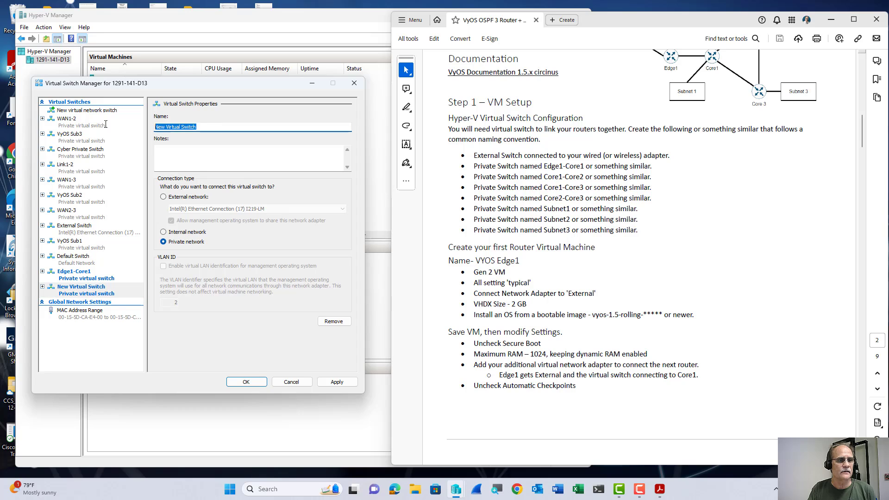
type("Core1-")
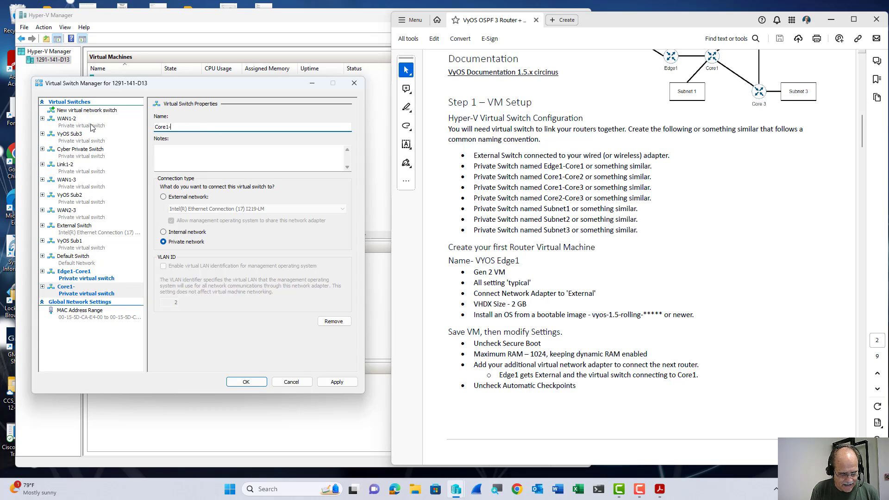
type("Core2")
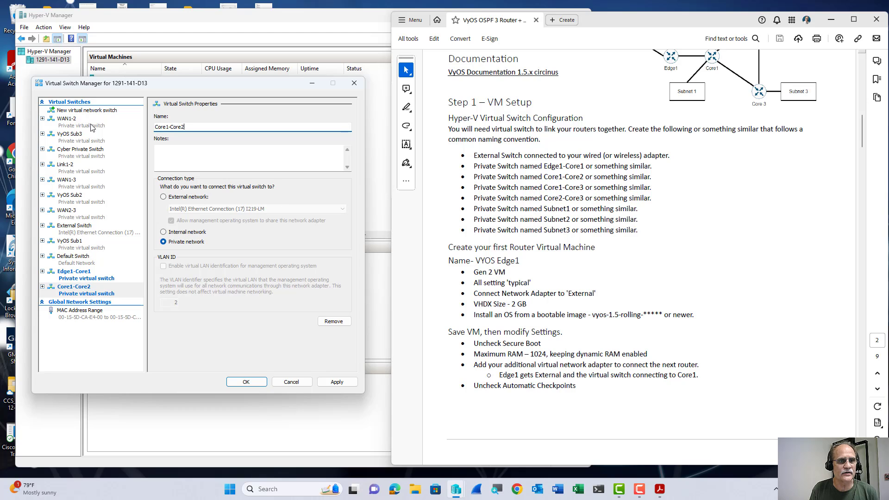
key("ctrl+shift+Left")
key("ctrl+shift+Left")
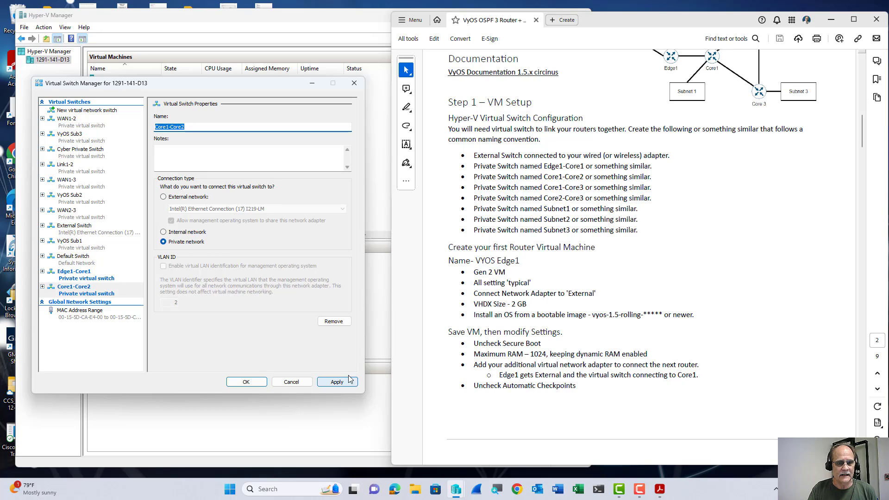
left_click(76, 110)
Add a private virtual switch named Core1-Core3.
left_click(324, 171)
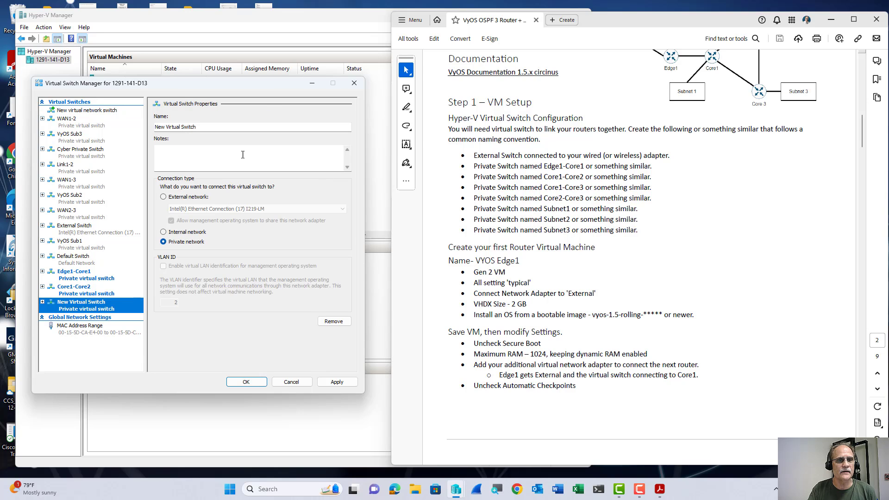
left_click_drag(203, 127, 155, 129)
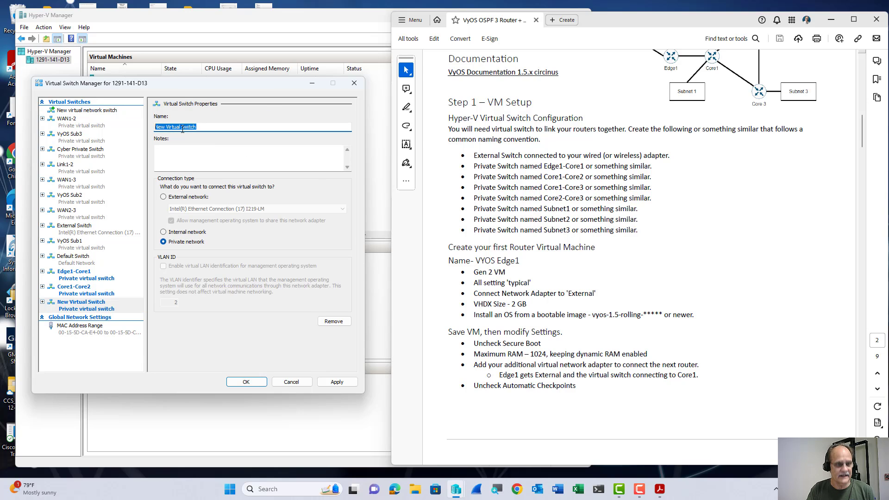
key("End")
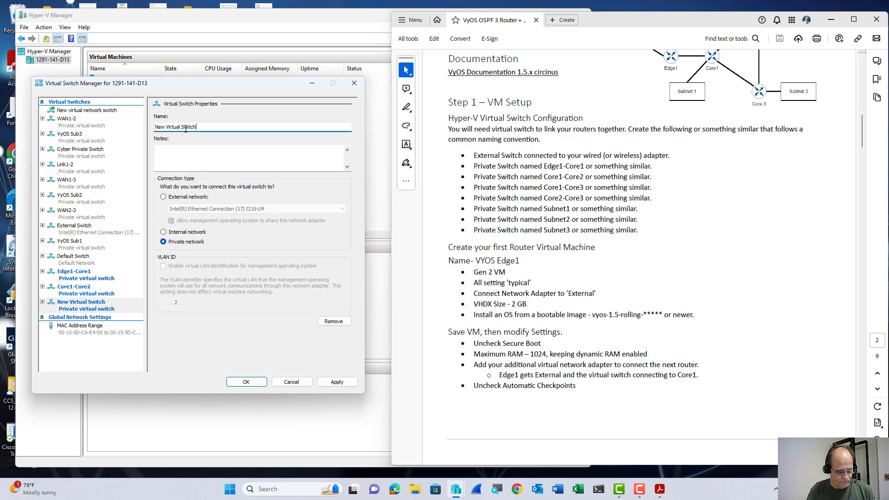
left_click_drag(199, 127, 155, 128)
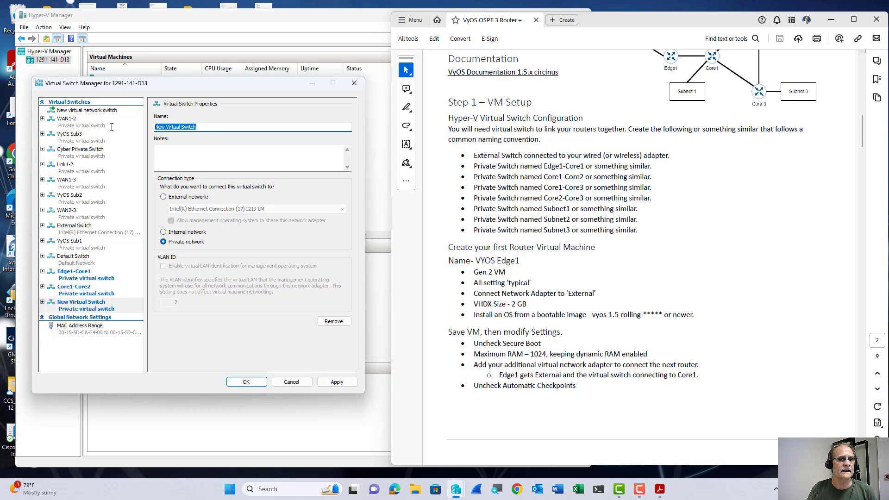
type("core1")
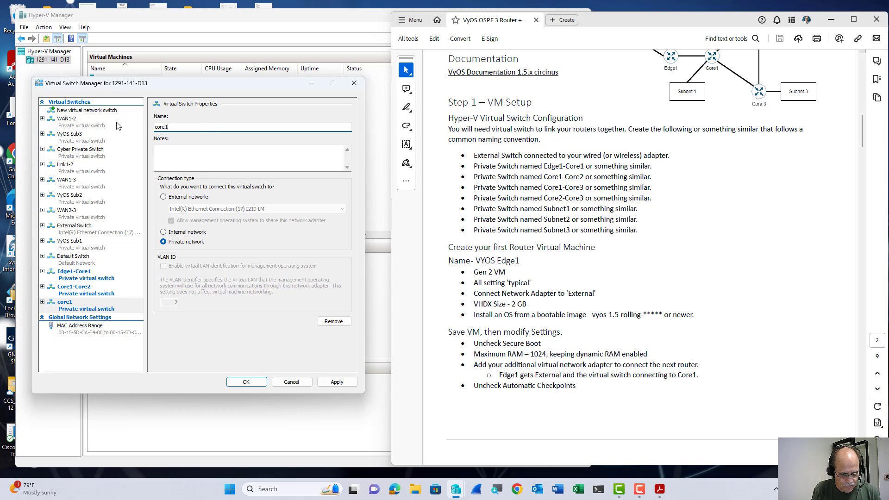
type("-Core3")
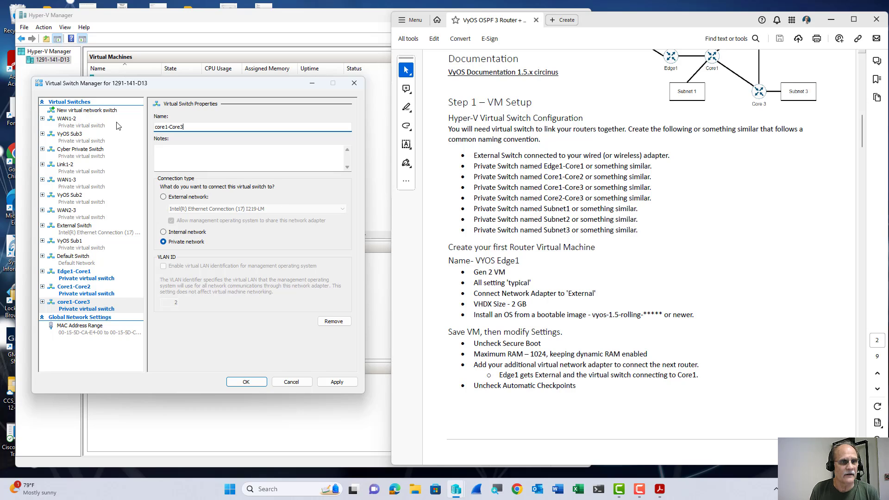
key("Delete")
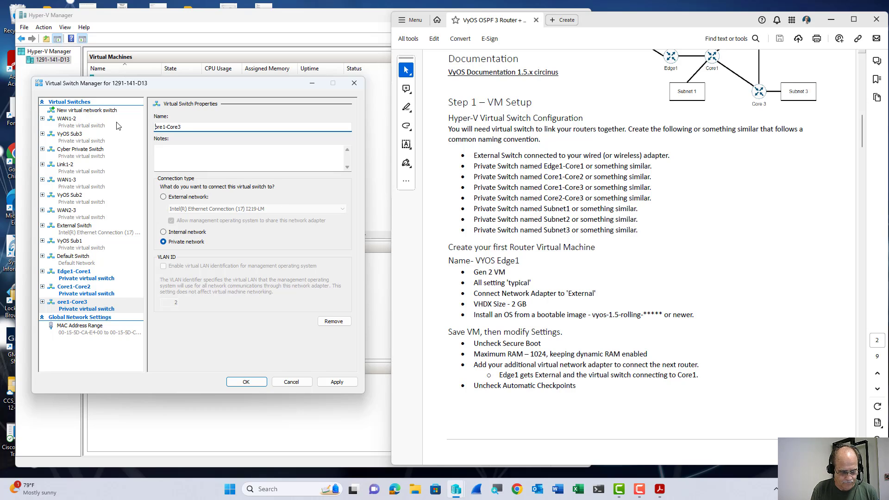
type("C")
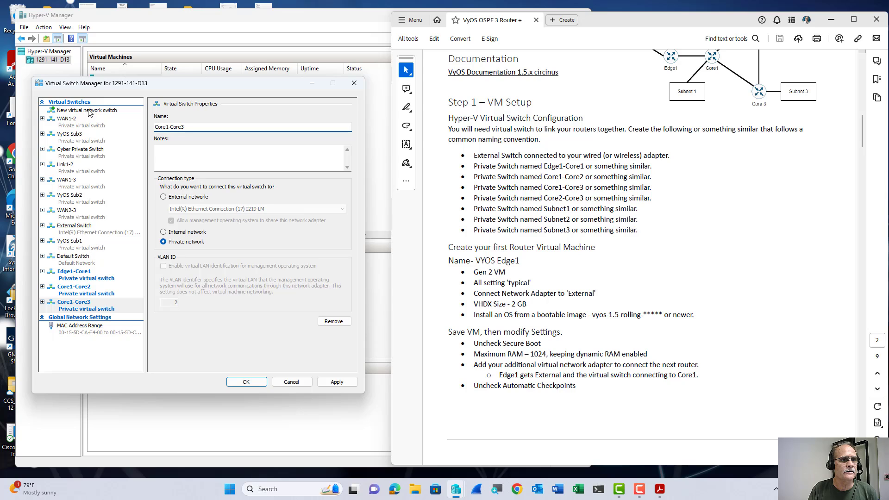
Add a private switch named Core2-Core3 and apply the new switches.
left_click(87, 110)
left_click(325, 170)
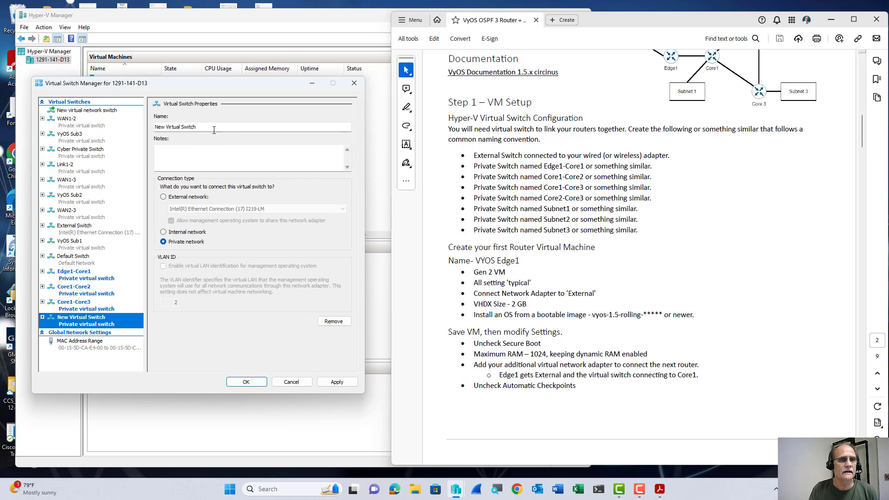
left_click_drag(213, 130, 116, 128)
type("Core")
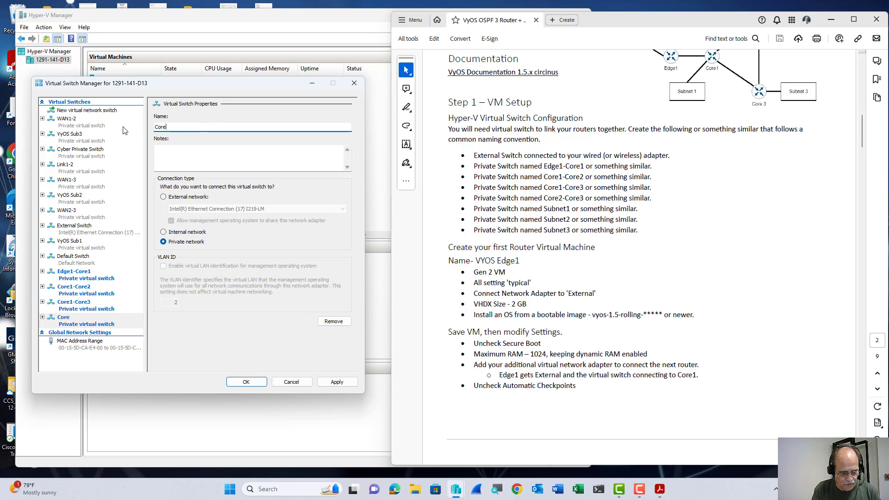
type("2-Core")
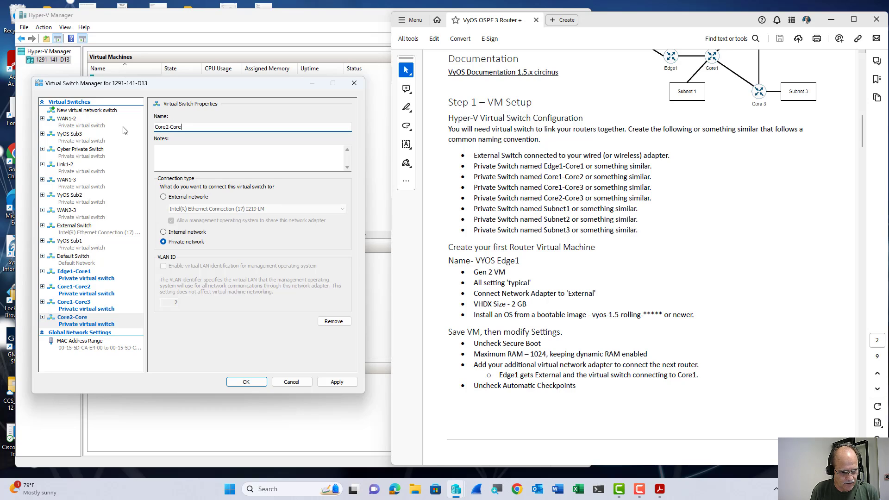
type("3")
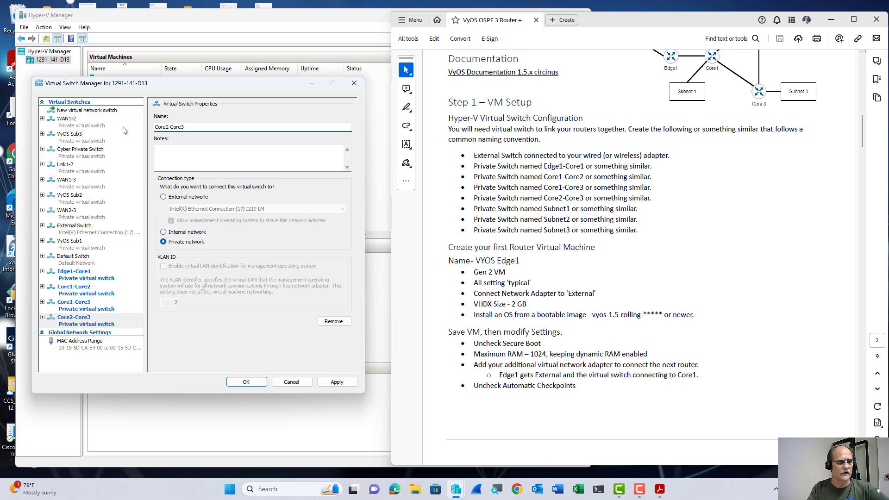
left_click(349, 385)
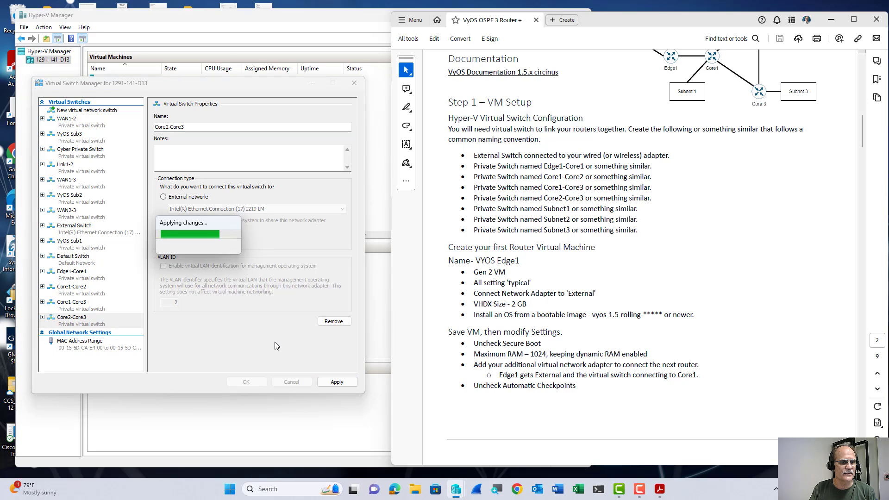
Review the VyOS Sub1, Sub2, Sub3 and External Switch settings, then close the switch manager.
left_click(78, 244)
left_click(78, 200)
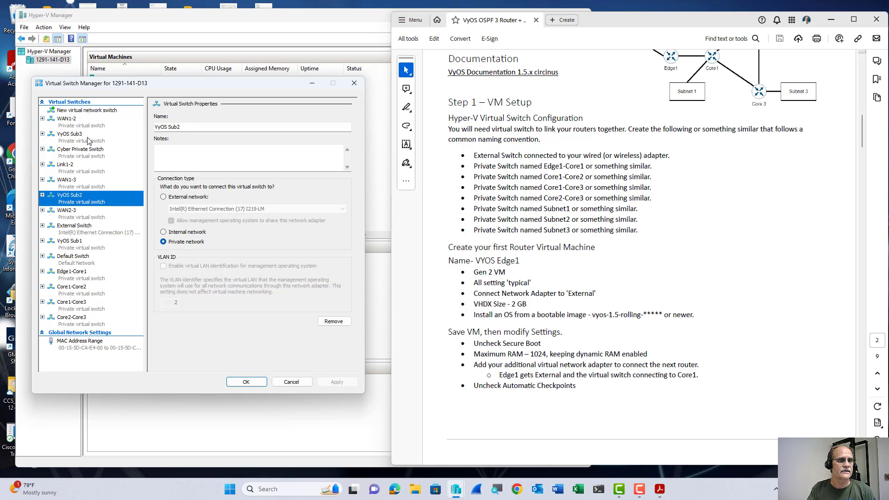
left_click(88, 137)
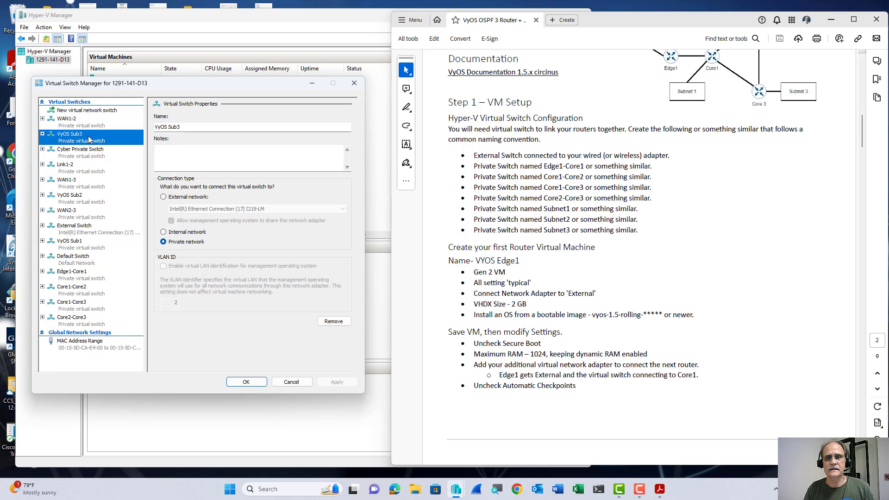
left_click(98, 236)
left_click(234, 381)
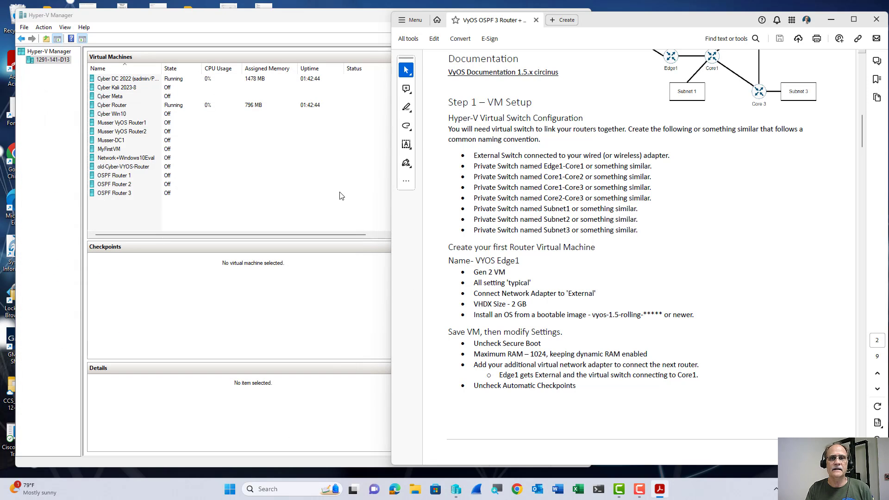
Arrange a narrower Hyper-V Manager beside the PDF guide with the Actions pane visible.
left_click_drag(635, 29, 814, 24)
left_click(486, 246)
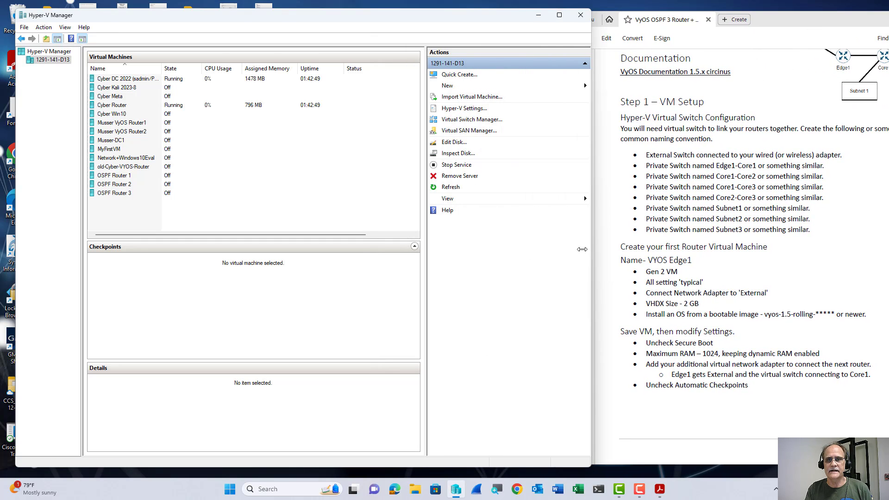
left_click_drag(592, 253, 480, 252)
left_click_drag(768, 26, 700, 22)
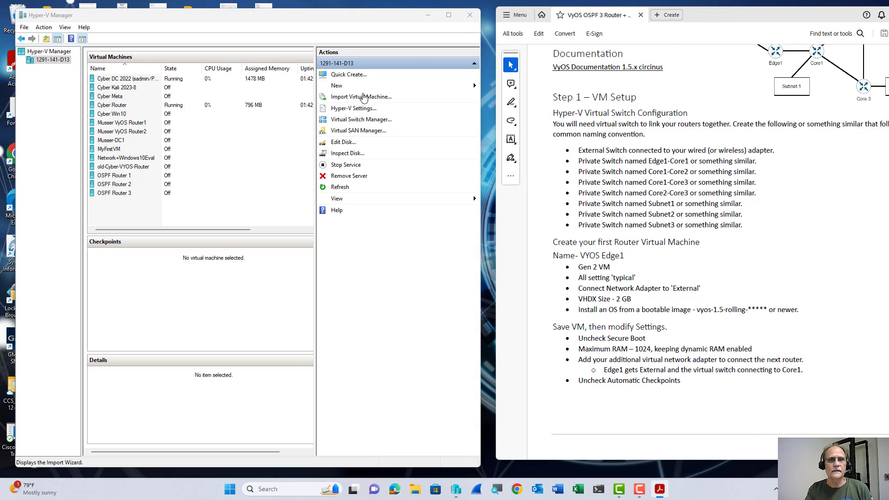
Dismiss Quick Create and start the New Virtual Machine wizard.
left_click(352, 74)
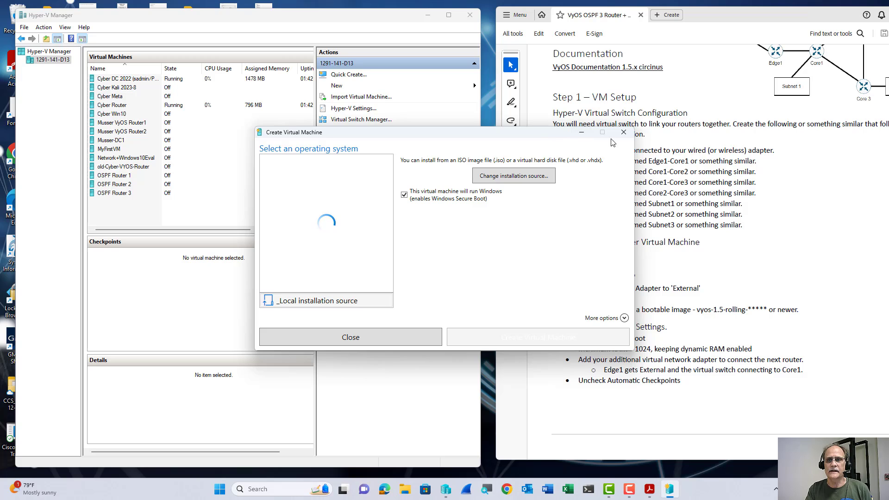
left_click(624, 132)
left_click(350, 87)
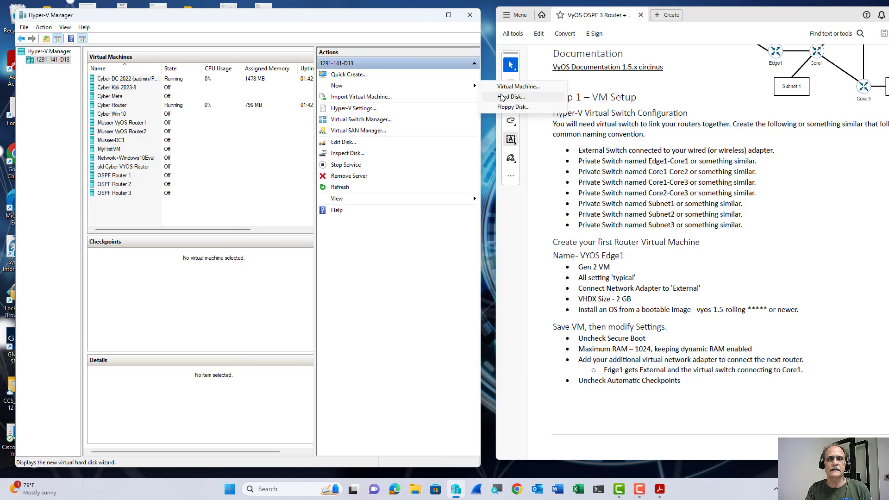
left_click(498, 87)
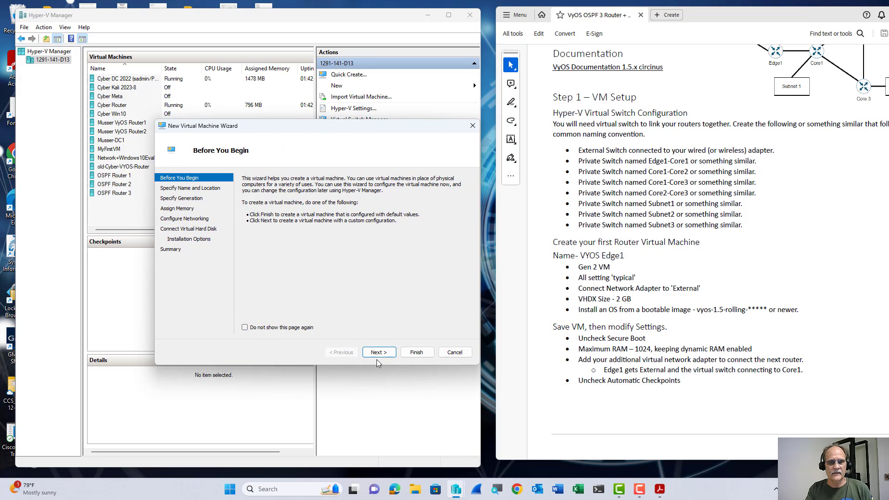
Name the new VM 'Edge1 Router' and make it Generation 2.
left_click(378, 353)
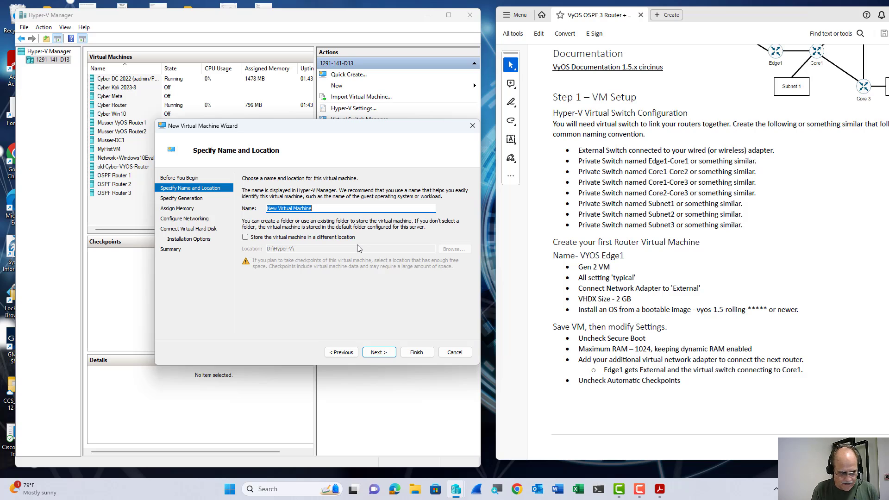
type("Edge1")
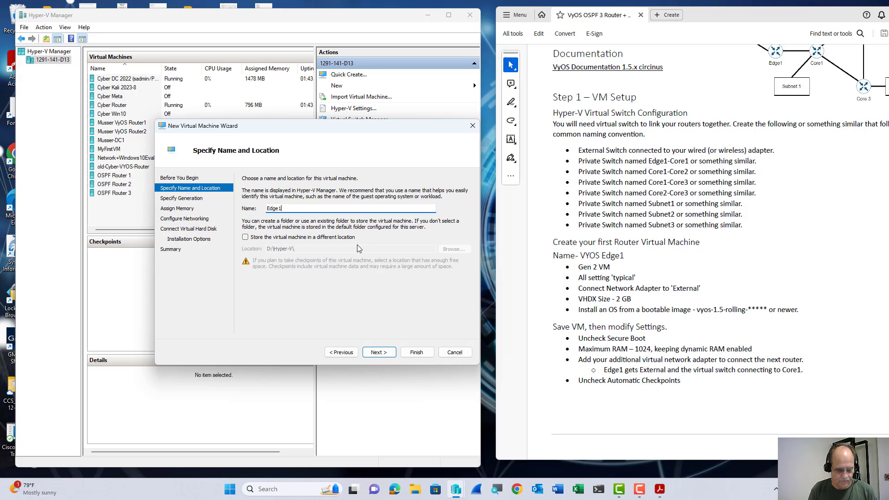
type(" router")
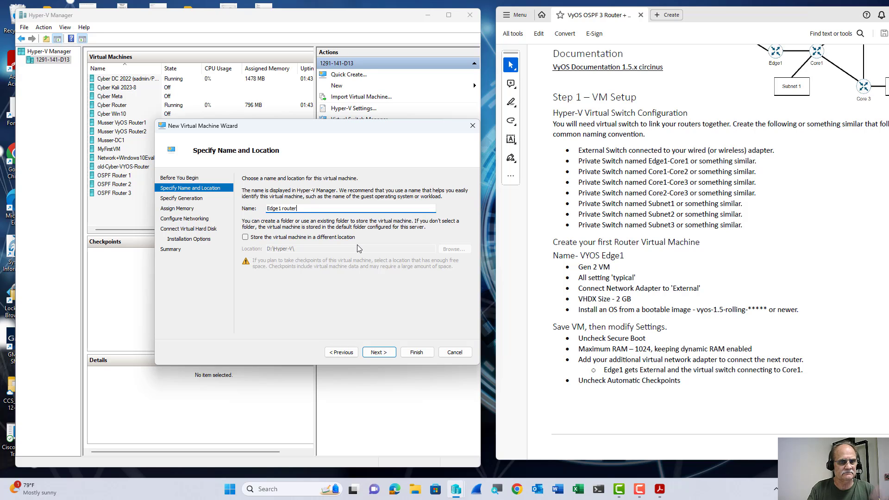
key("Delete")
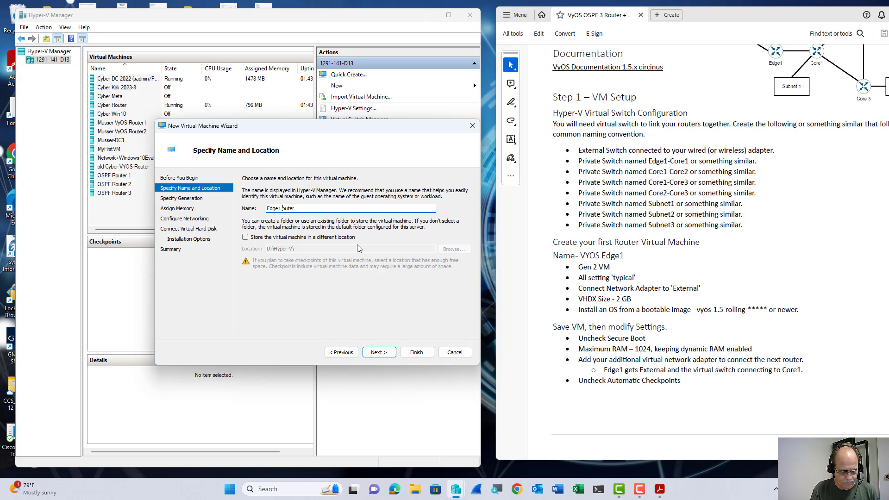
type("R")
key("Return")
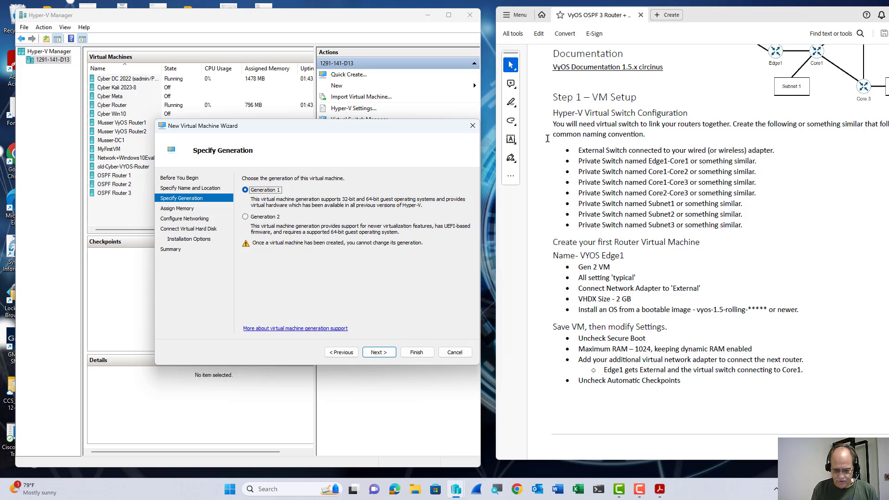
key("Down")
key("Return")
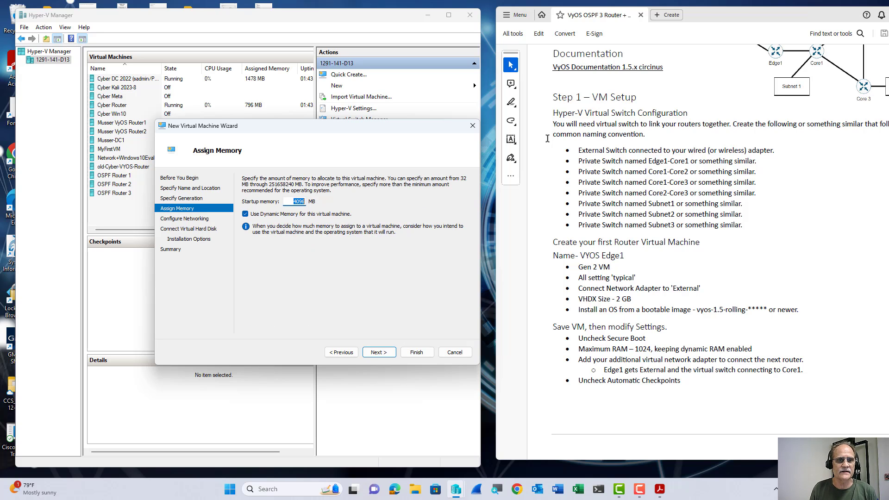
Give it 1024 MB memory, External Switch networking and a 2 GB virtual disk.
type("1024")
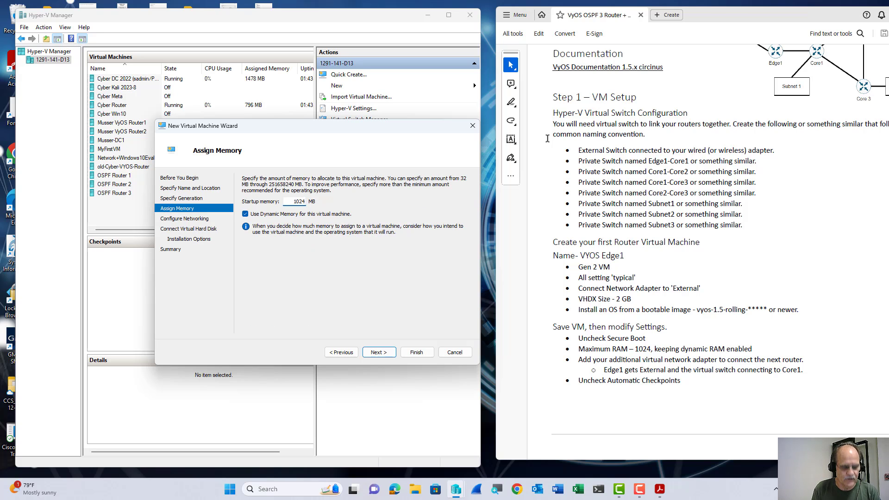
key("Return")
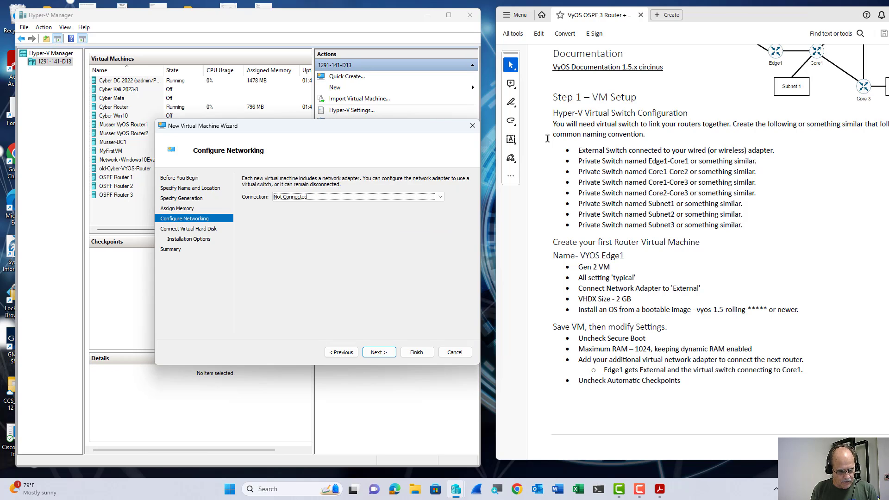
key("Down")
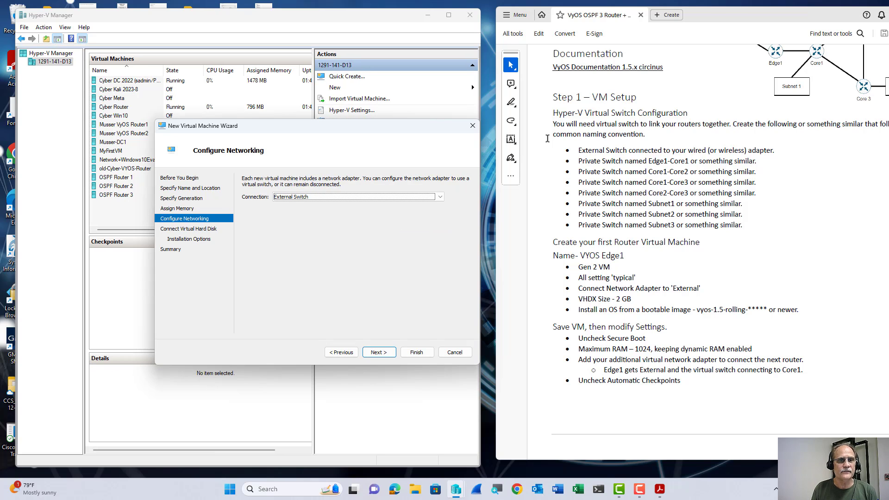
key("Return")
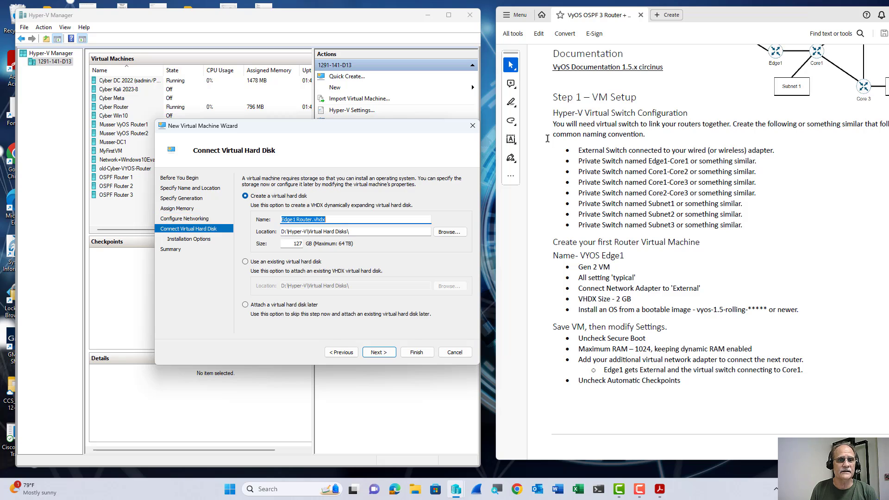
key("Tab")
key("Tab")
key("Tab")
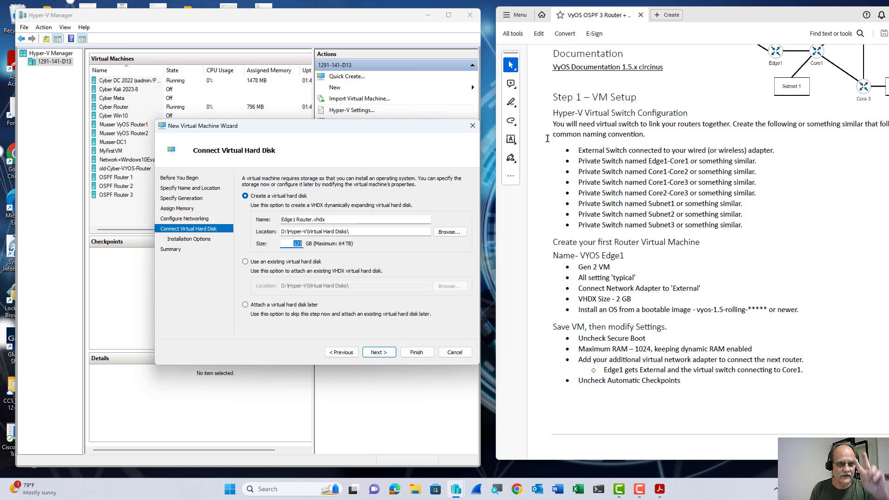
type("2")
key("Return")
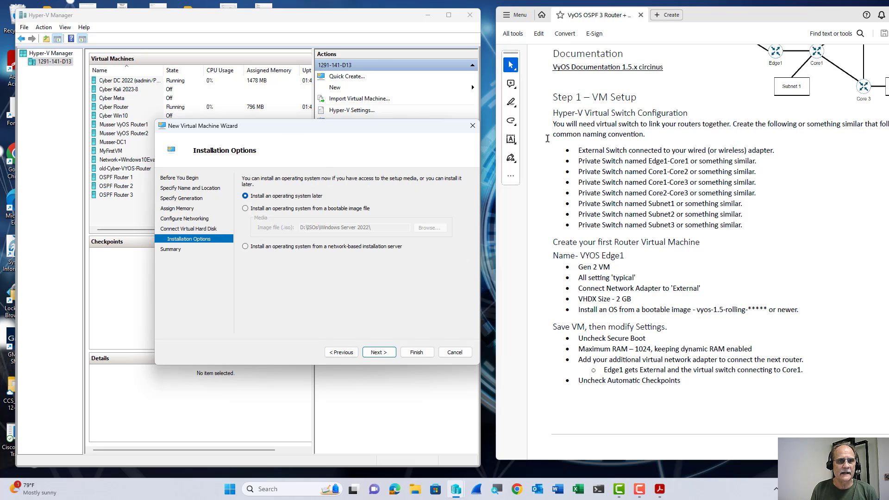
key("Down")
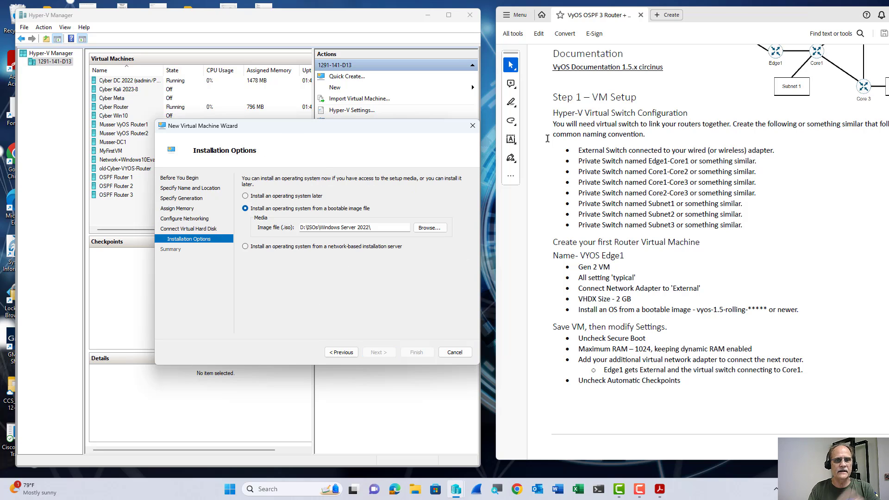
left_click(430, 227)
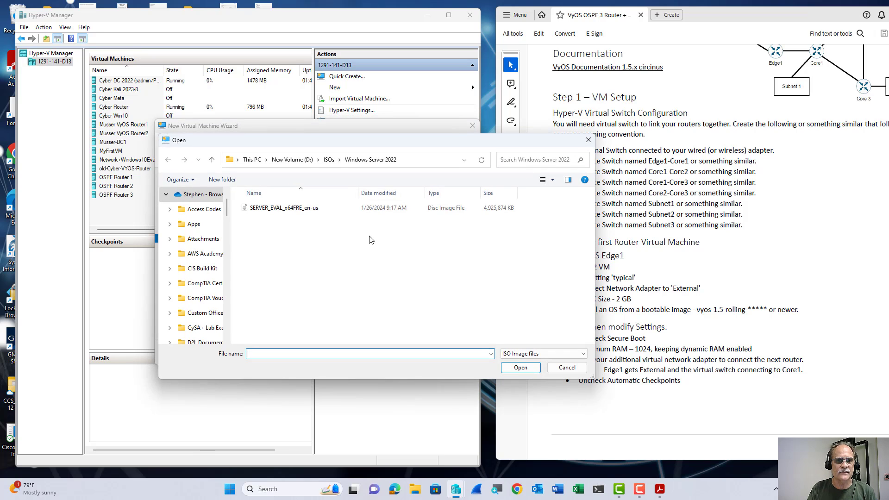
left_click(328, 160)
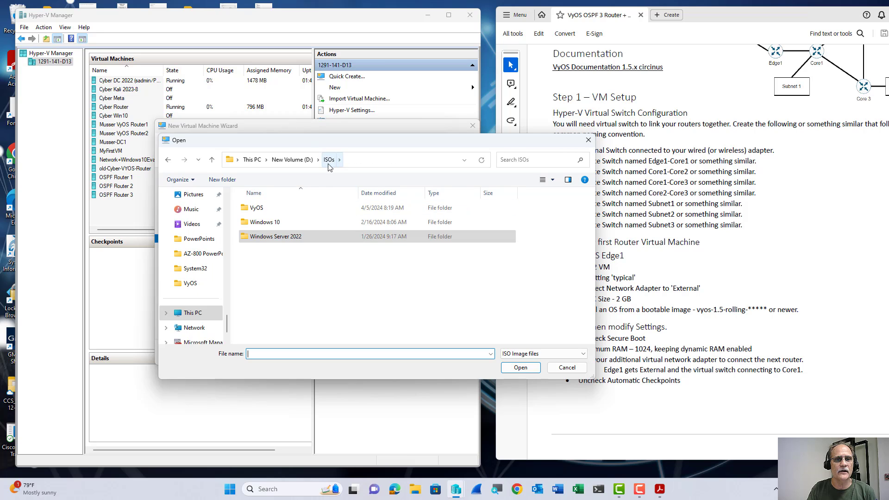
double_click(245, 212)
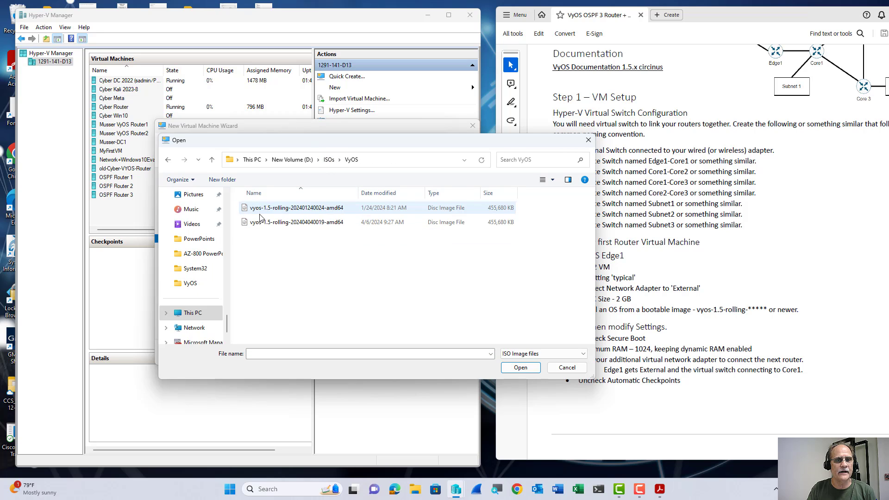
left_click(368, 227)
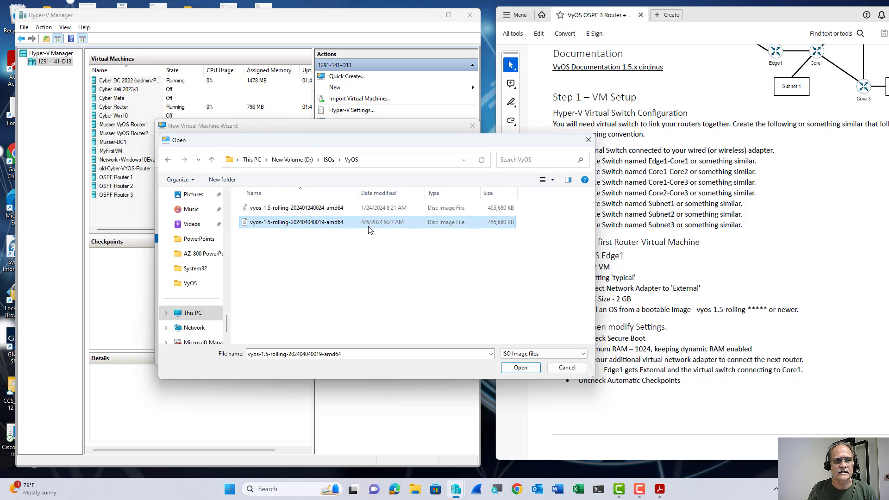
left_click(520, 368)
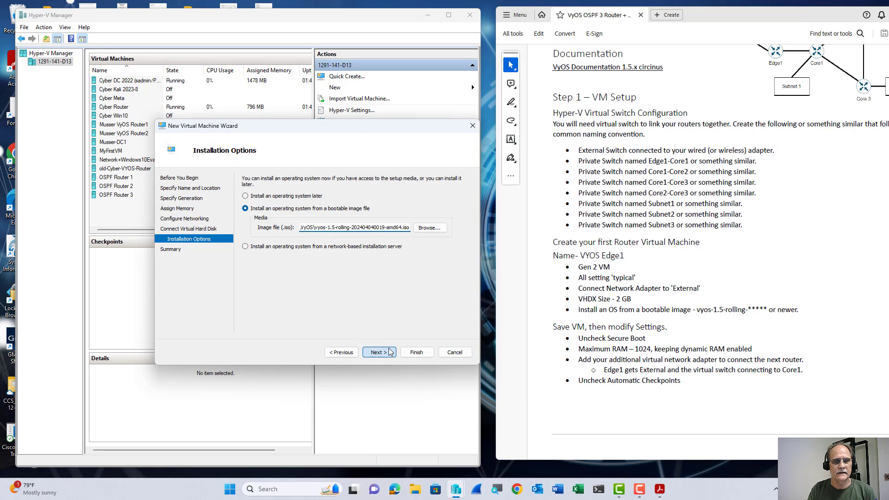
left_click(378, 353)
left_click(416, 352)
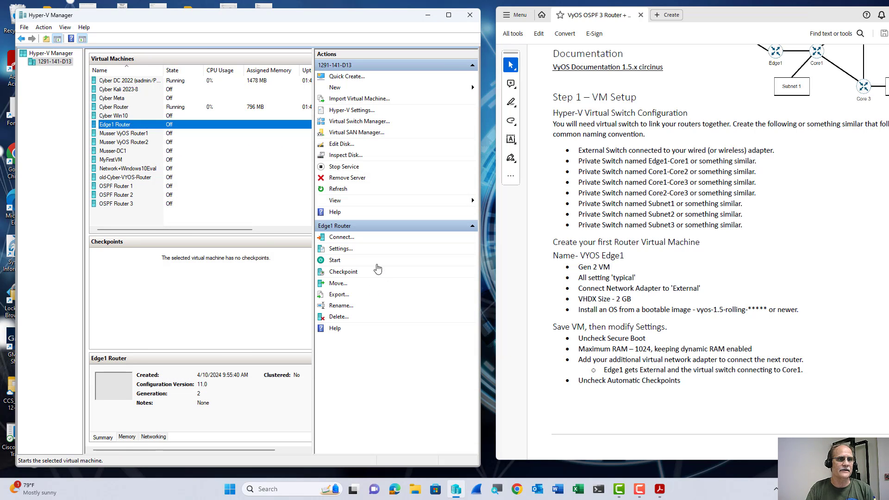
In Edge1 Router's settings, cap maximum RAM at 1024 MB and disable automatic checkpoints.
right_click(146, 127)
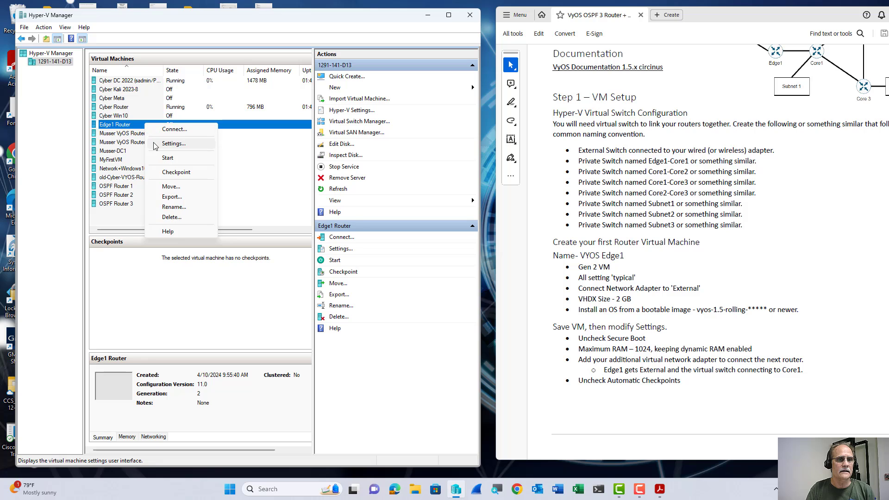
left_click(167, 143)
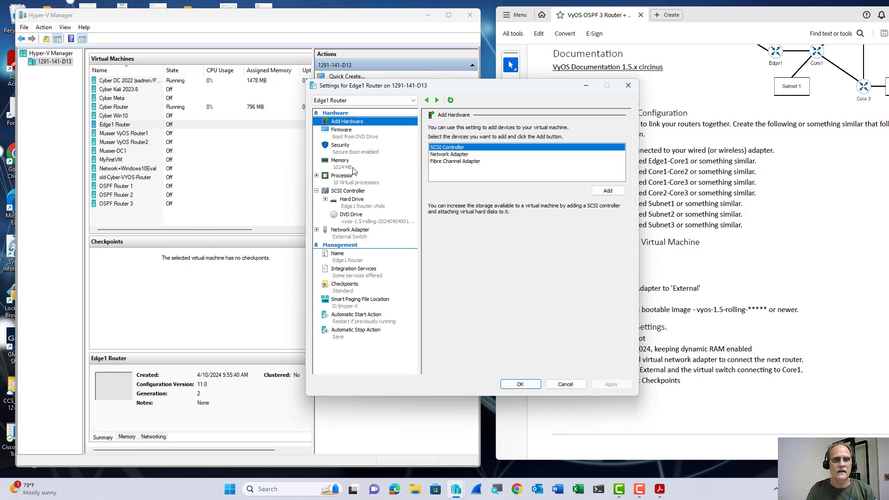
left_click(351, 166)
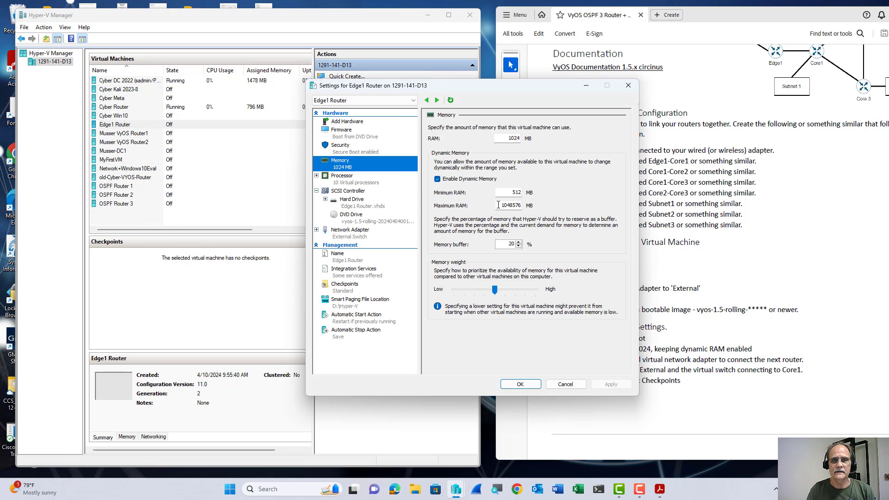
double_click(496, 207)
type("10")
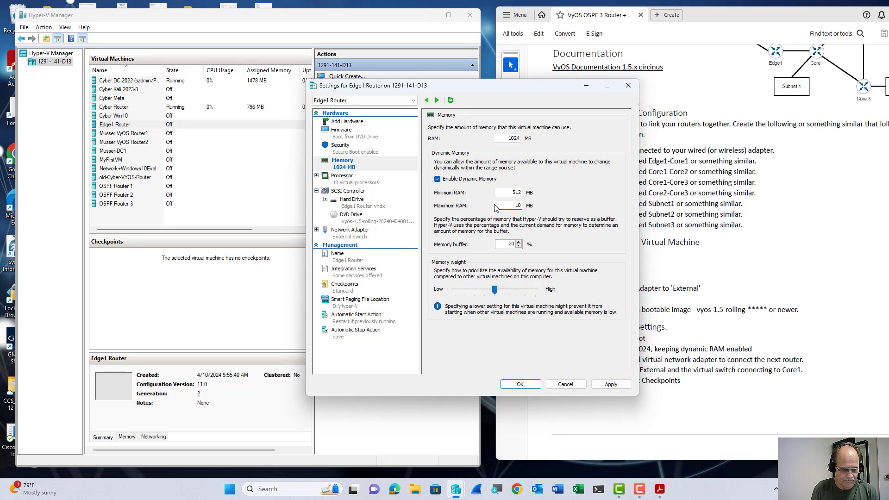
type("24")
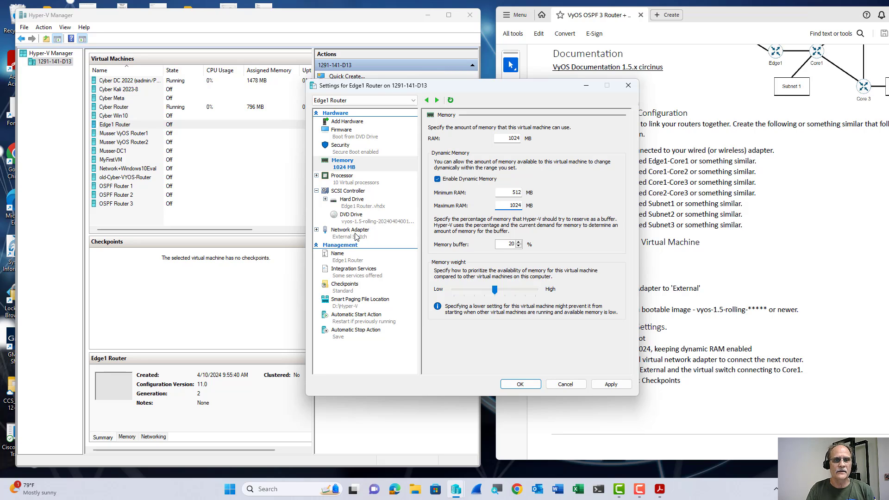
left_click(352, 286)
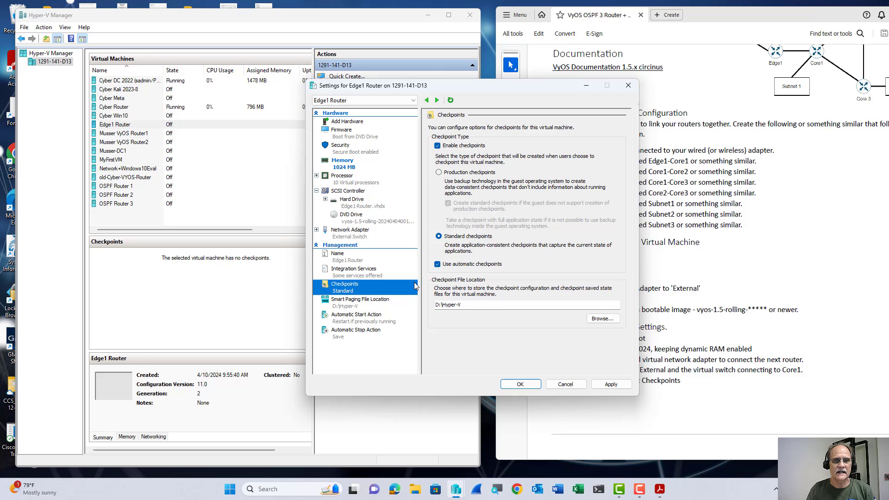
left_click(438, 264)
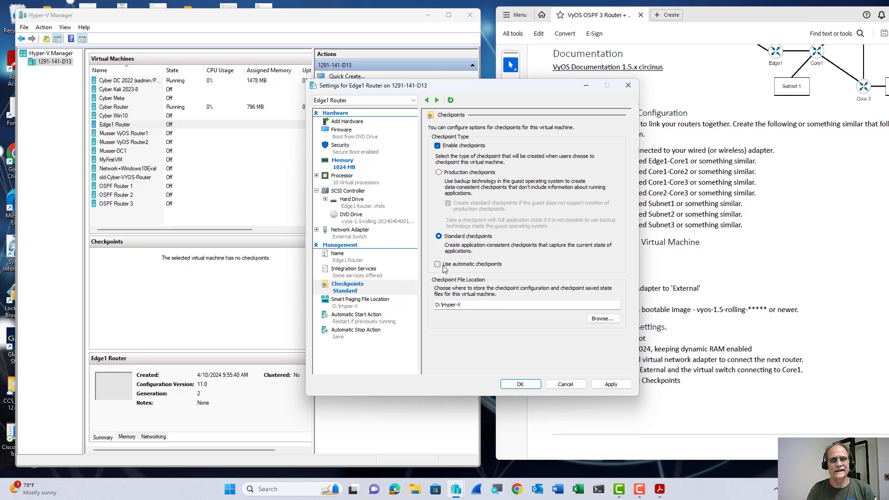
left_click_drag(510, 88, 352, 74)
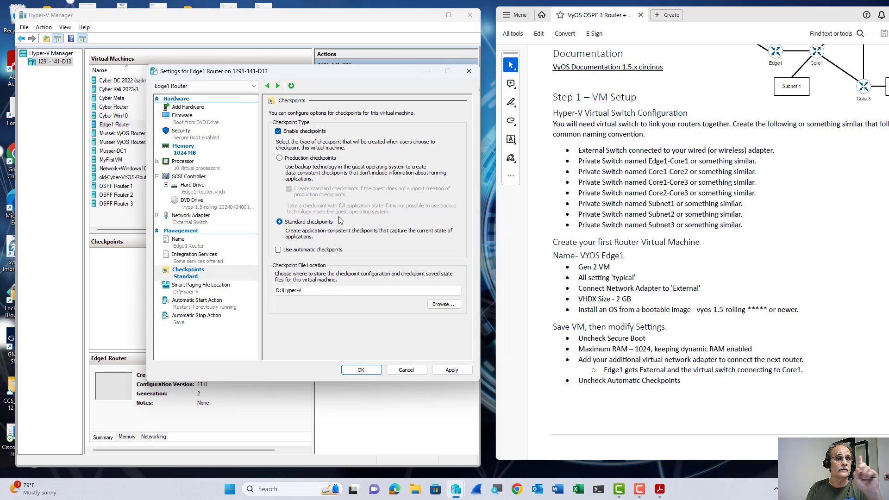
Add a second network adapter on the Edge1-Core1 switch to Edge1 Router and save.
left_click(204, 110)
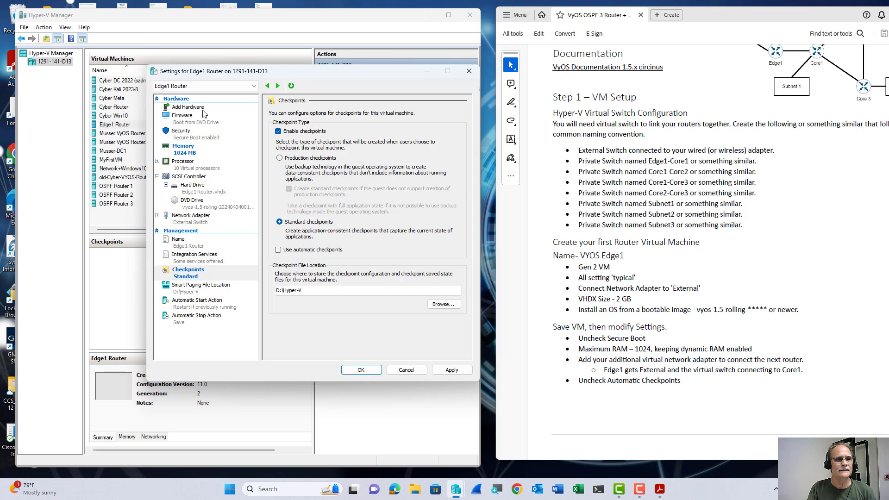
left_click(289, 140)
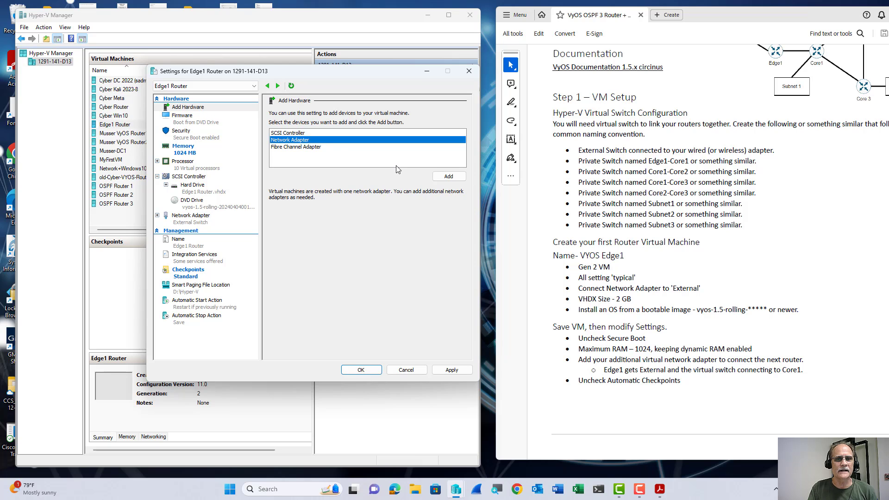
left_click(445, 176)
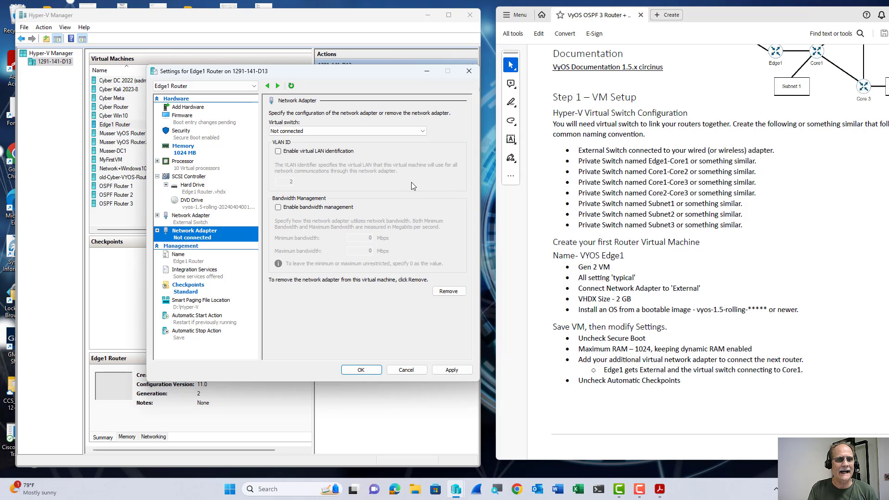
left_click(326, 132)
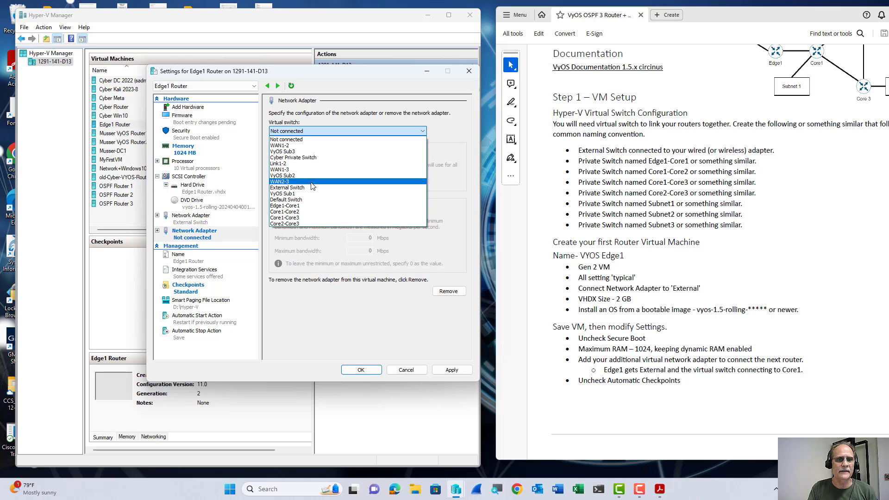
left_click(308, 206)
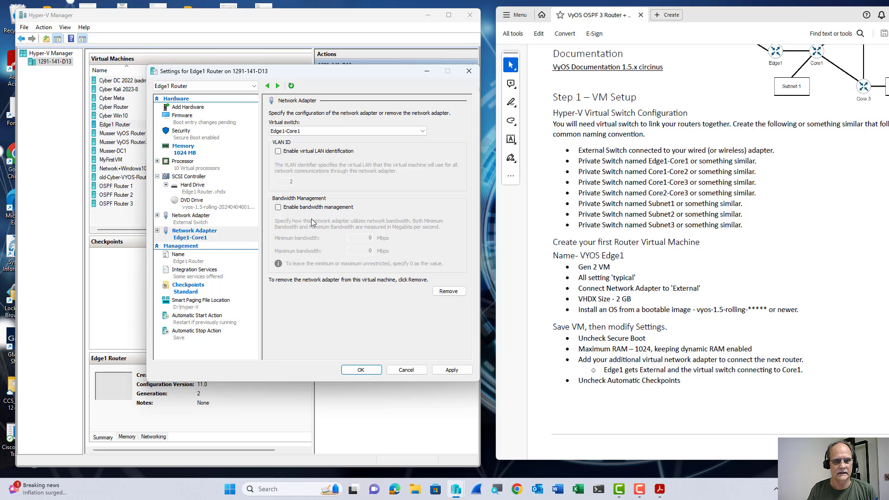
left_click(355, 370)
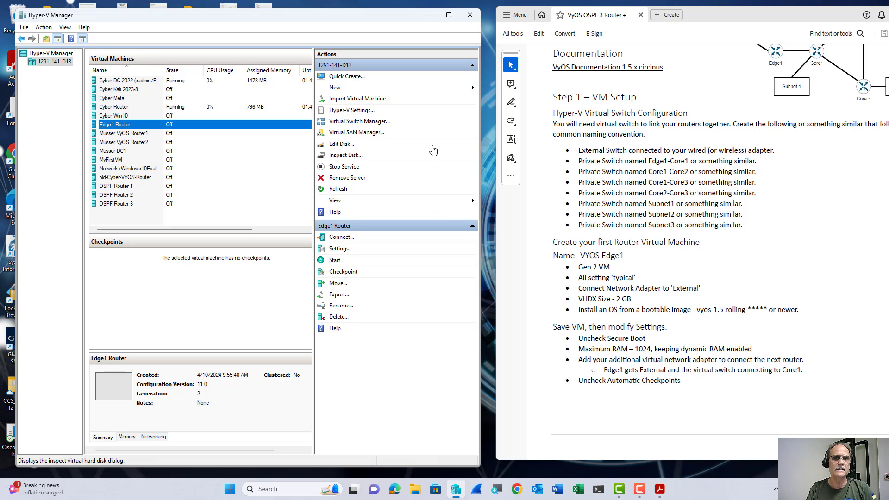
Start a new VM named Core1-Core2 Router with 1024 MB memory on Edge1-Core1.
left_click(431, 88)
left_click(489, 90)
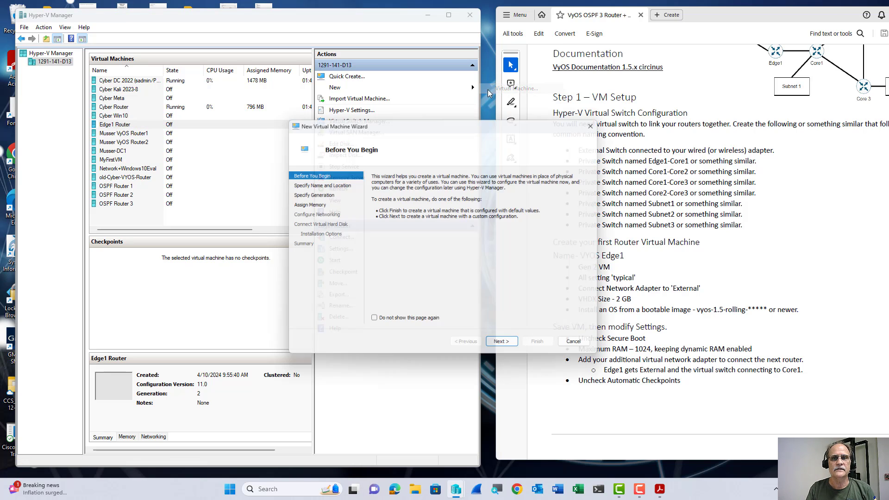
key("Return")
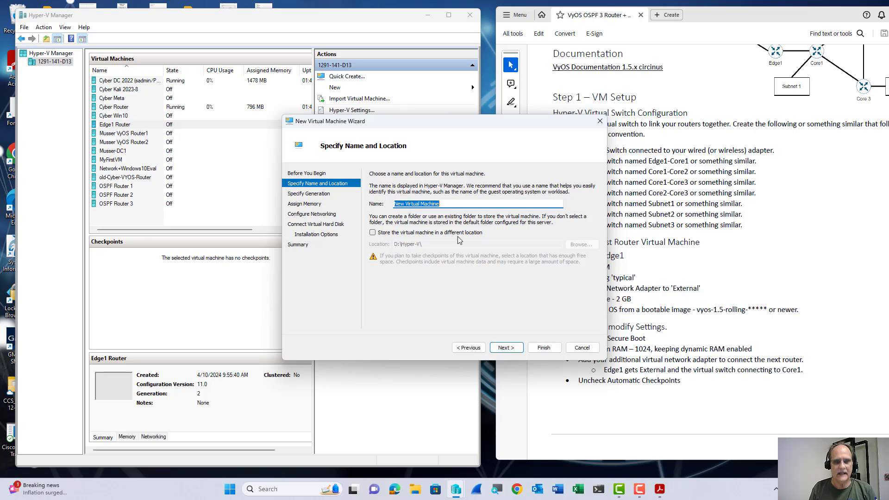
type("C")
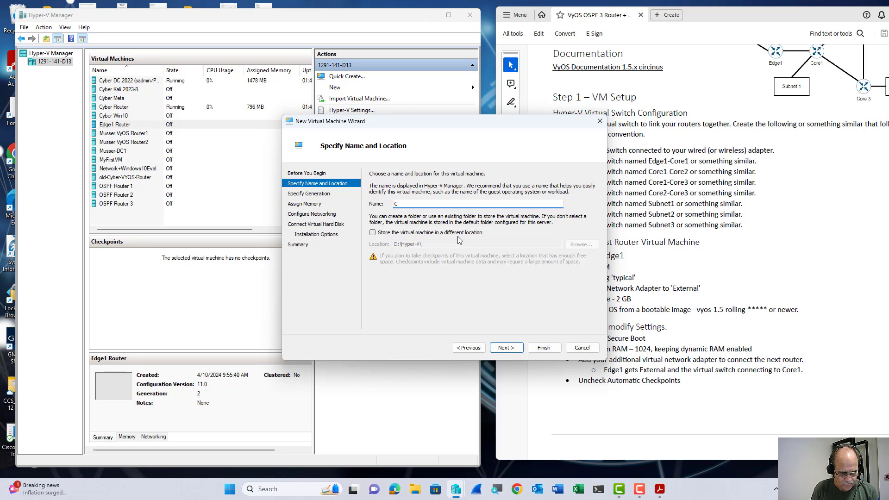
type("ore1-C")
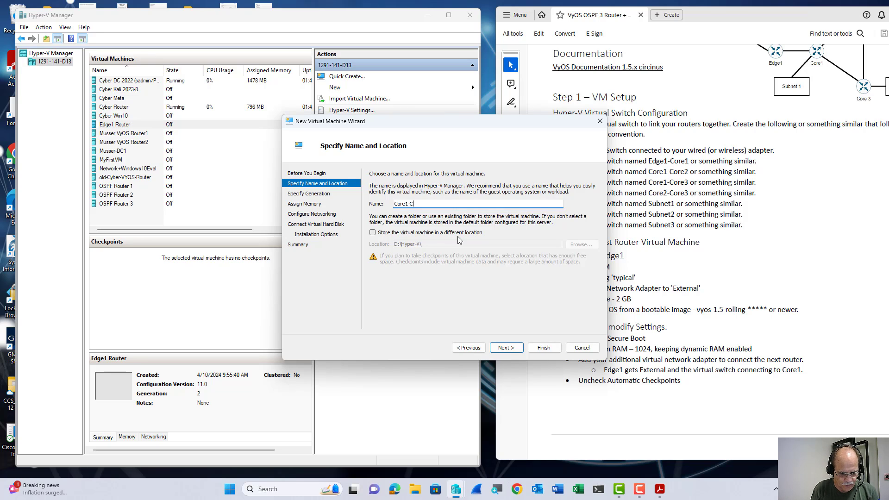
type("ore2 Router")
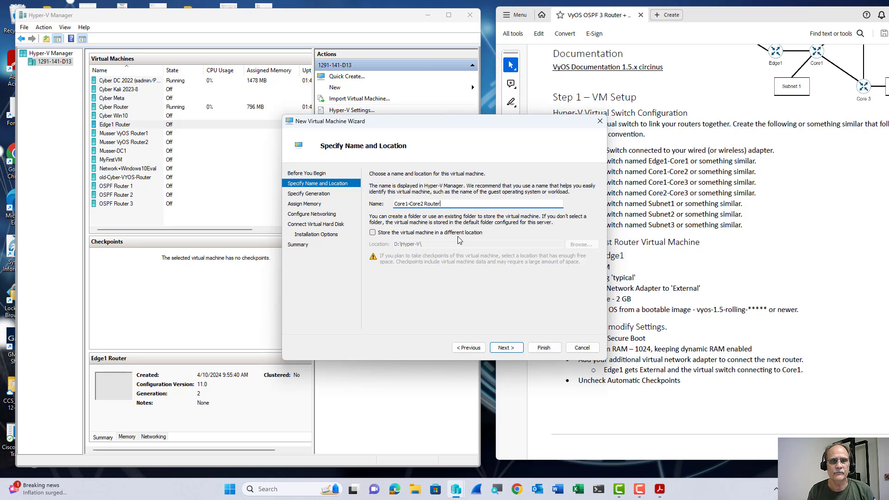
key("Return")
key("Return")
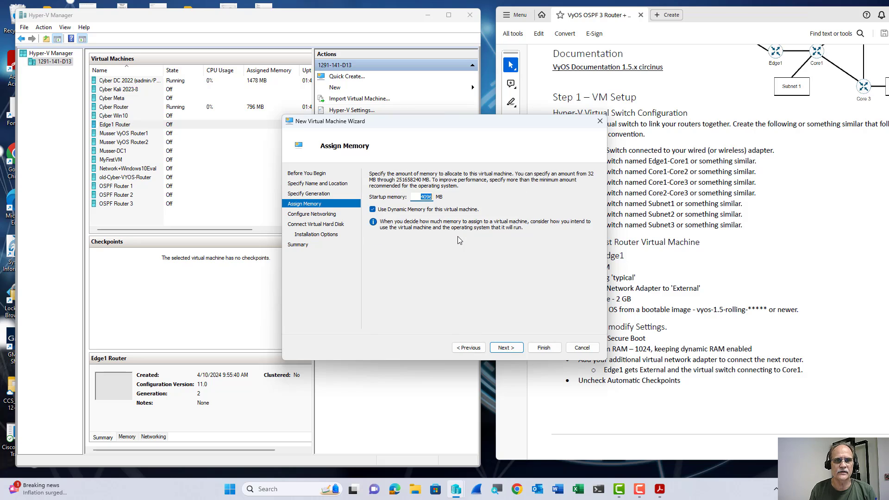
type("1024")
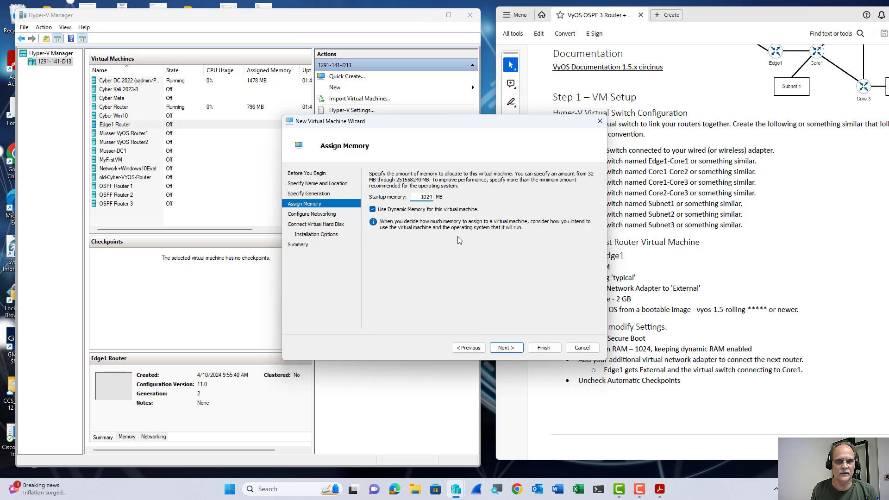
key("Return")
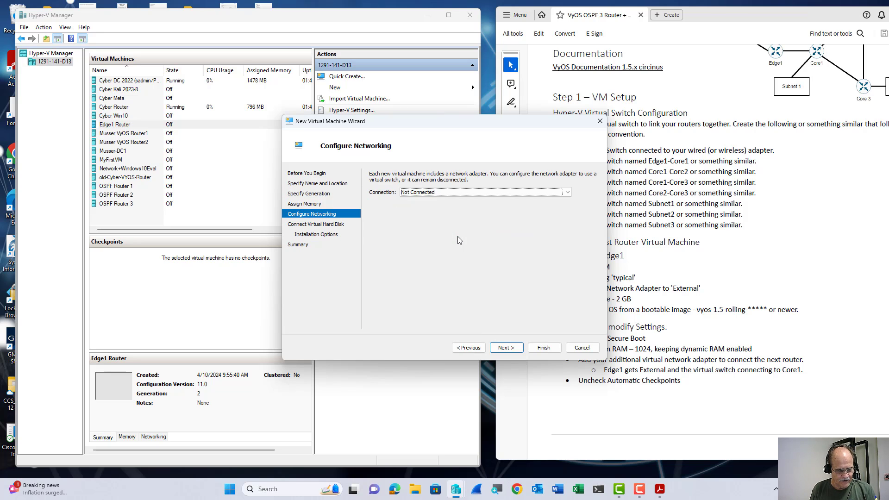
key("Down")
key("Down")
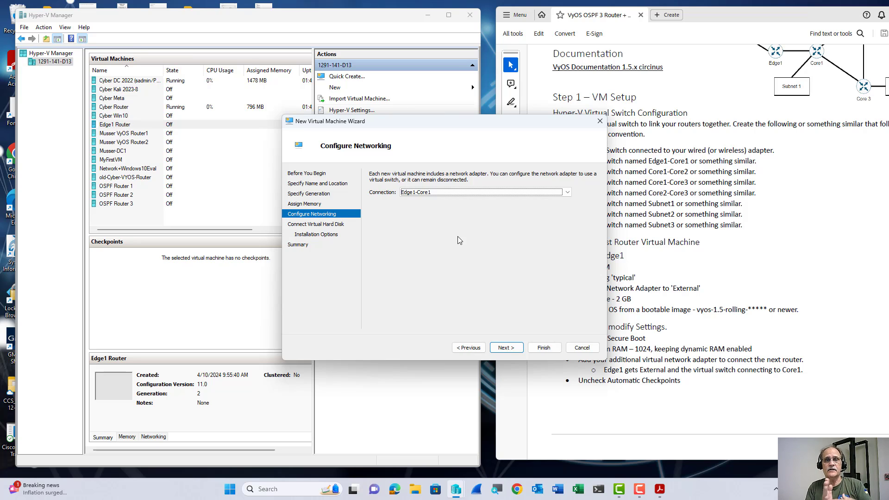
key("Return")
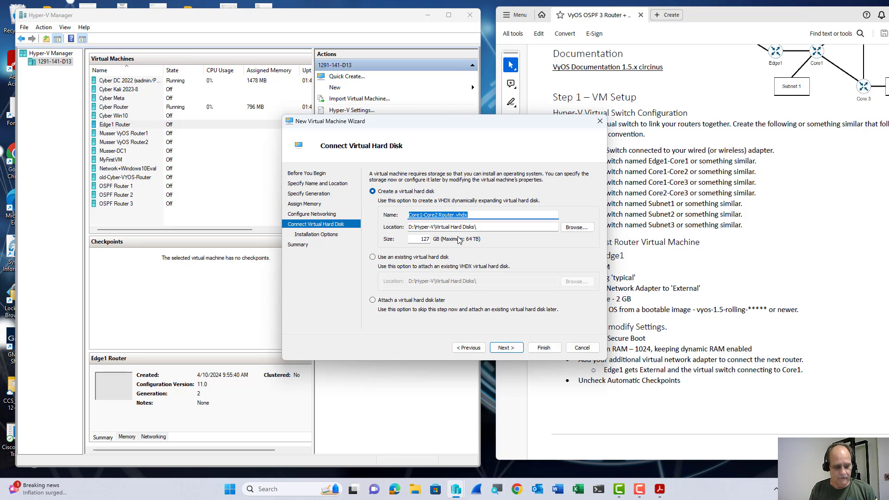
key("Tab")
key("Tab")
key("Tab")
type("2")
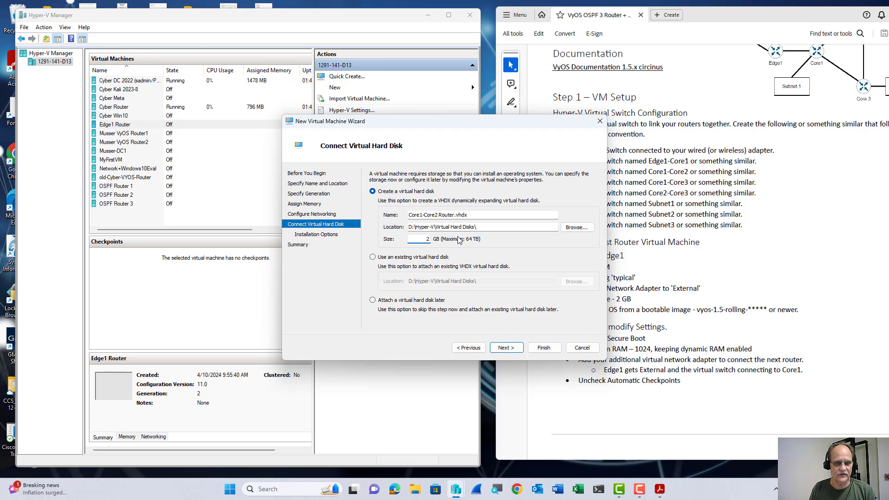
key("Return")
key("Down")
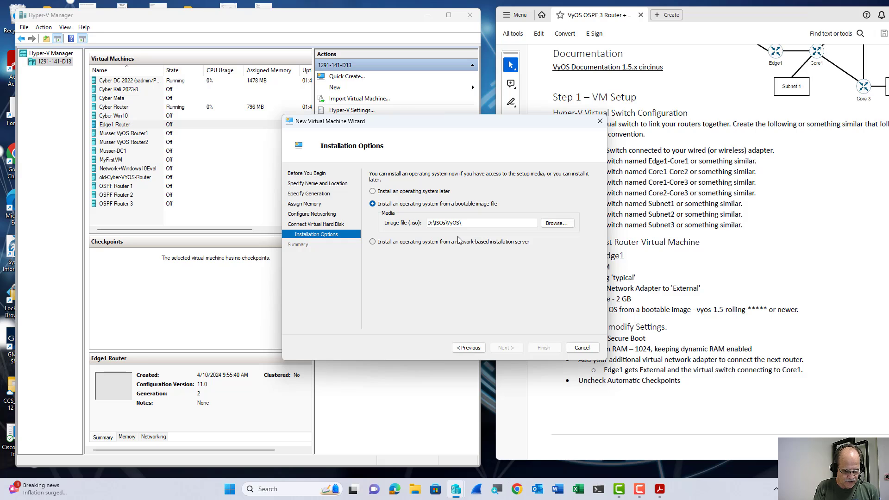
key("Tab")
key("Tab")
key("Return")
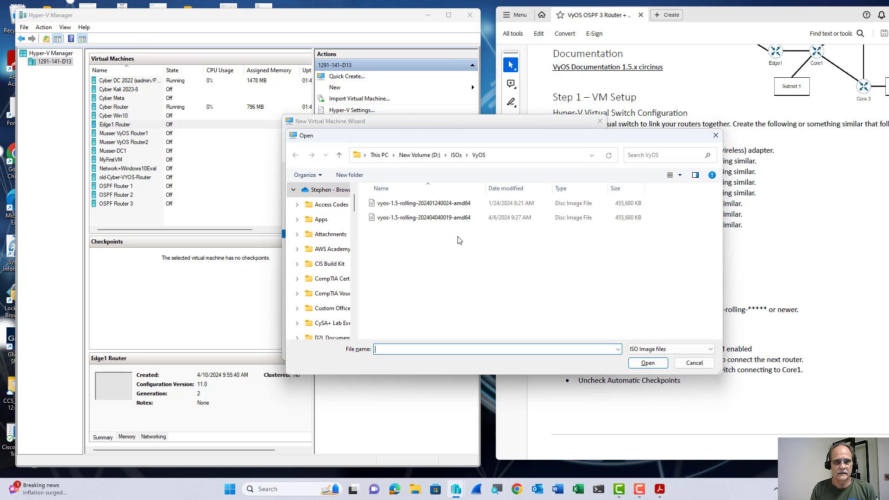
type("v")
key("Down")
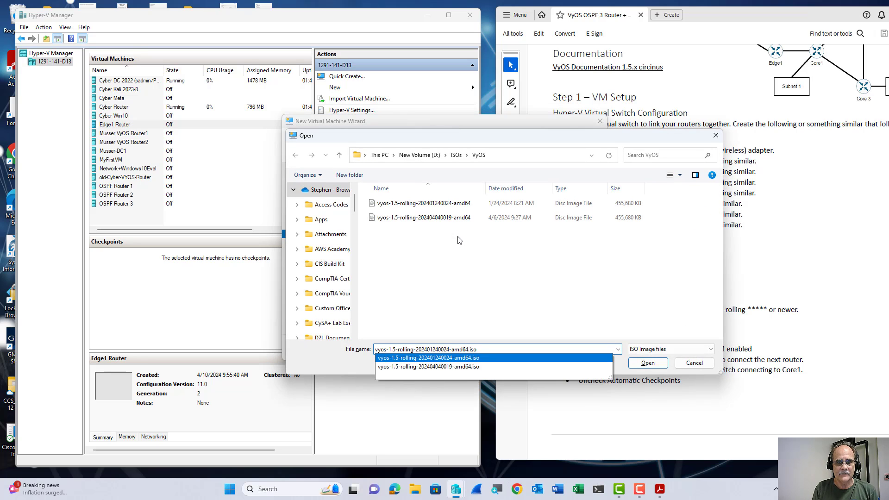
key("Down")
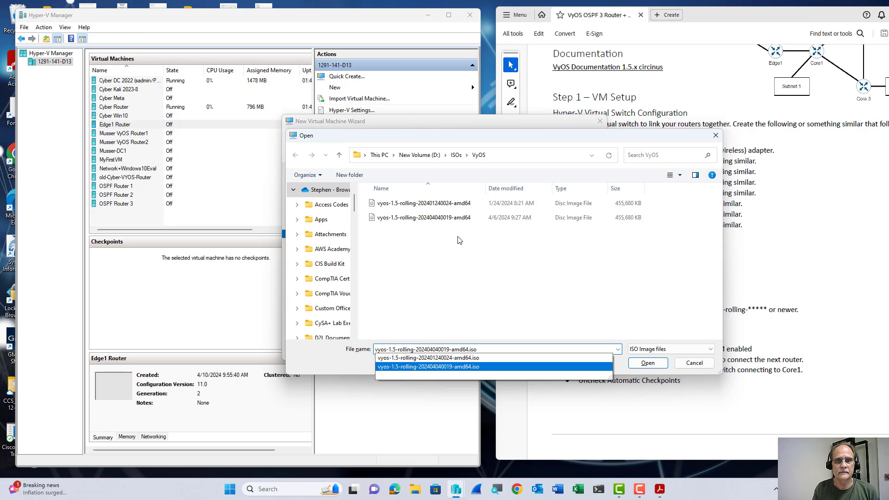
key("Return")
key("Return")
key("Return")
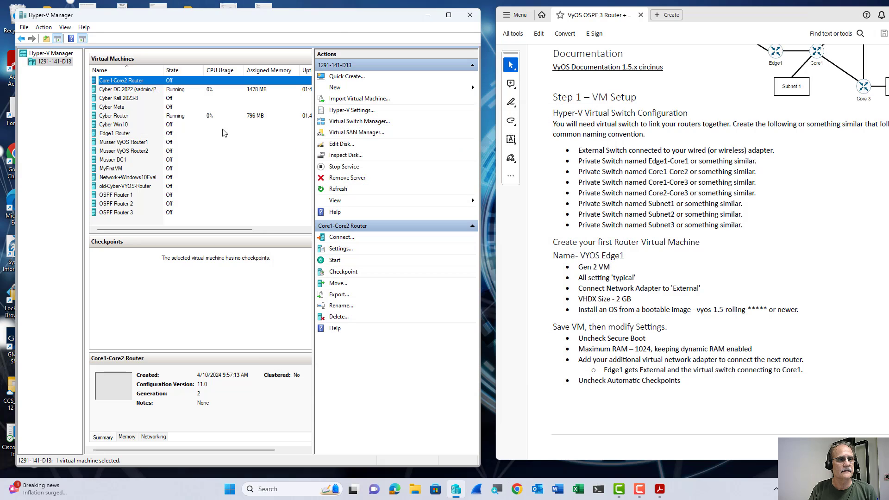
Add a network adapter on the Core1-Core2 switch to Core1-Core2 Router.
right_click(135, 81)
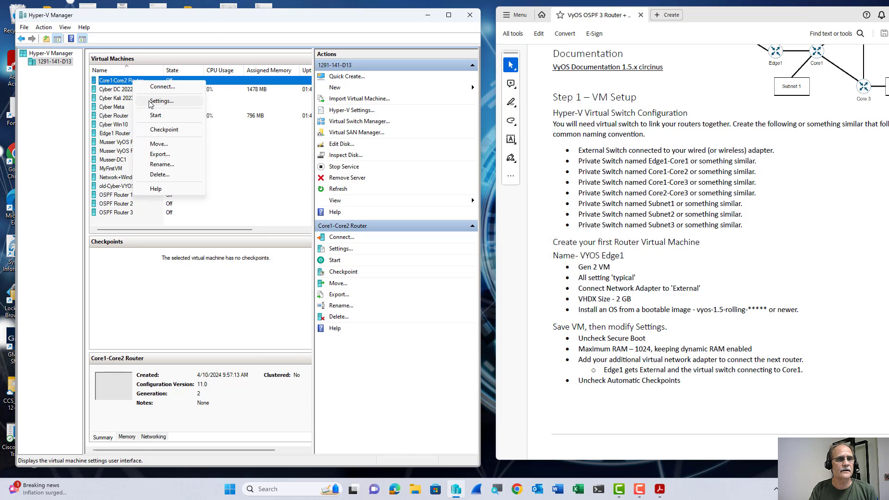
left_click(150, 101)
left_click(447, 154)
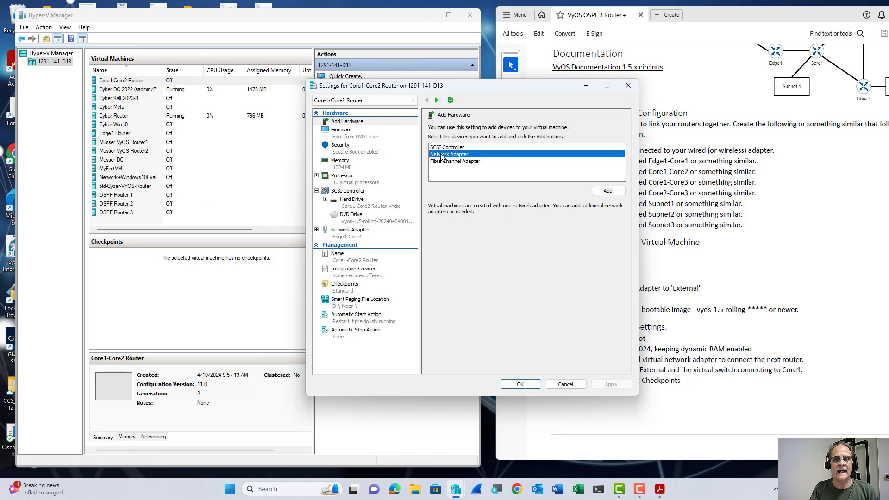
left_click(607, 191)
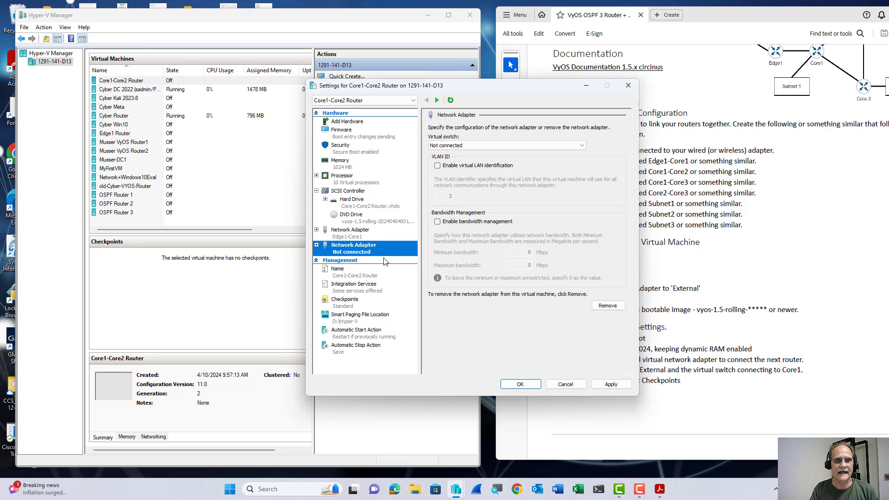
left_click(453, 147)
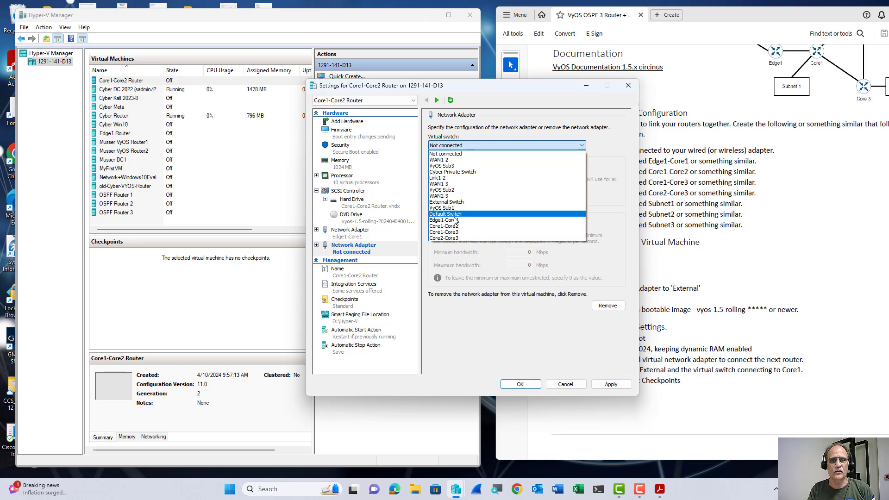
left_click(455, 226)
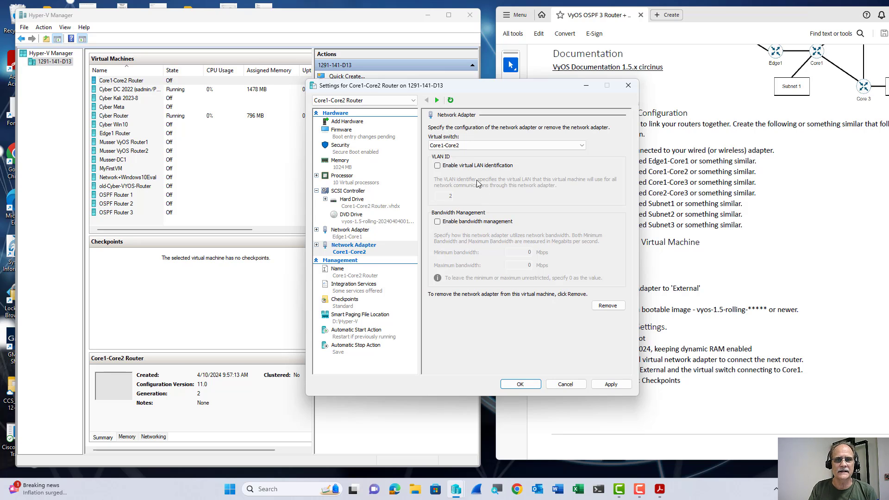
Add another network adapter connected to the Core1-Core3 switch.
left_click(343, 122)
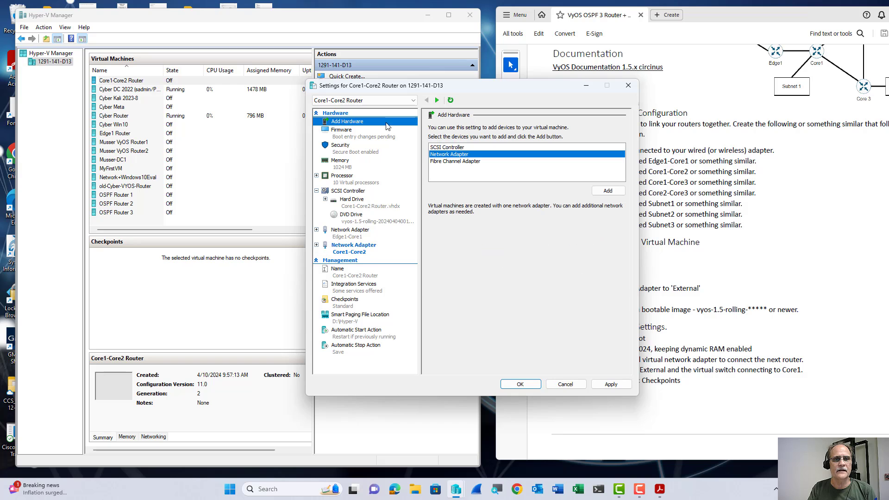
left_click(607, 191)
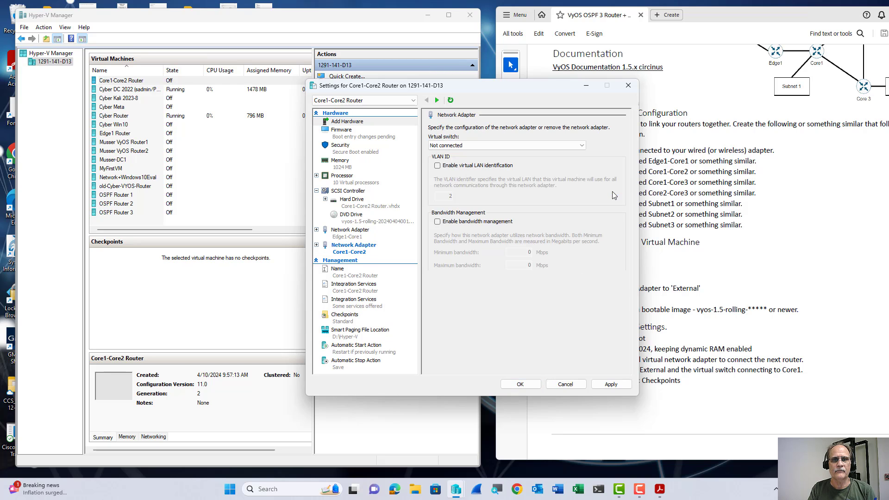
left_click(462, 145)
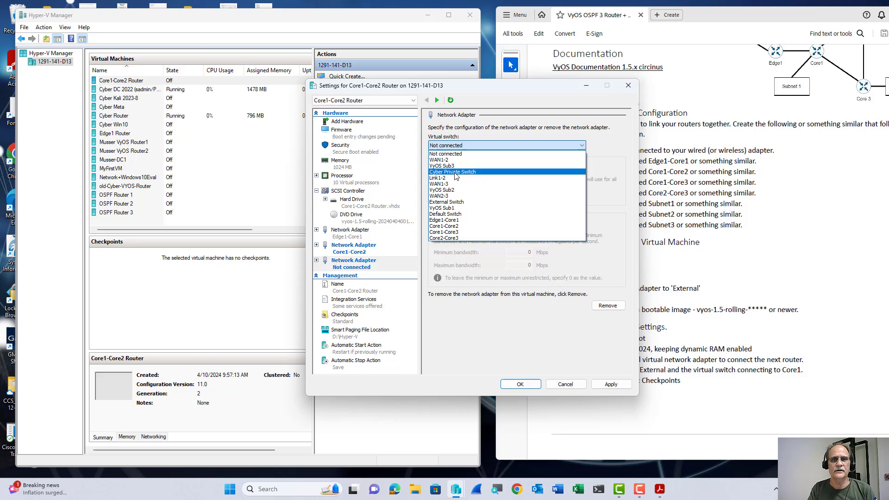
left_click(456, 232)
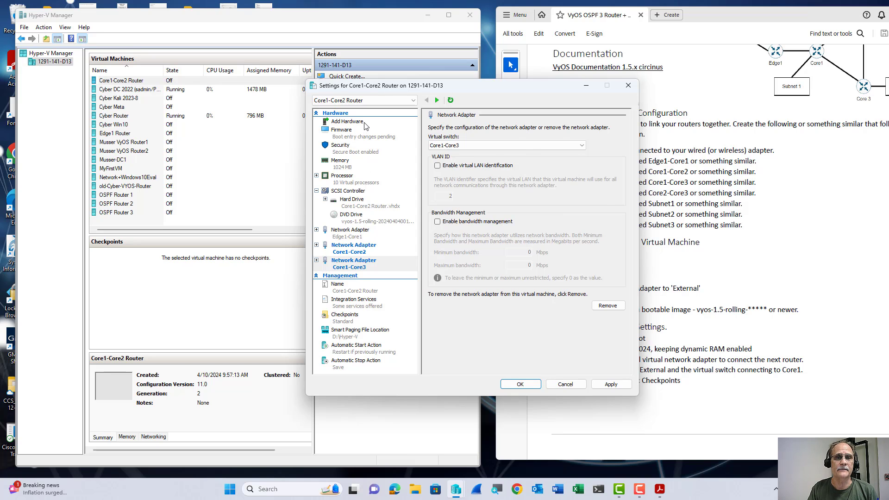
Add a third network adapter connected to the VyOS Sub1 switch.
left_click(347, 121)
left_click(448, 156)
left_click(609, 194)
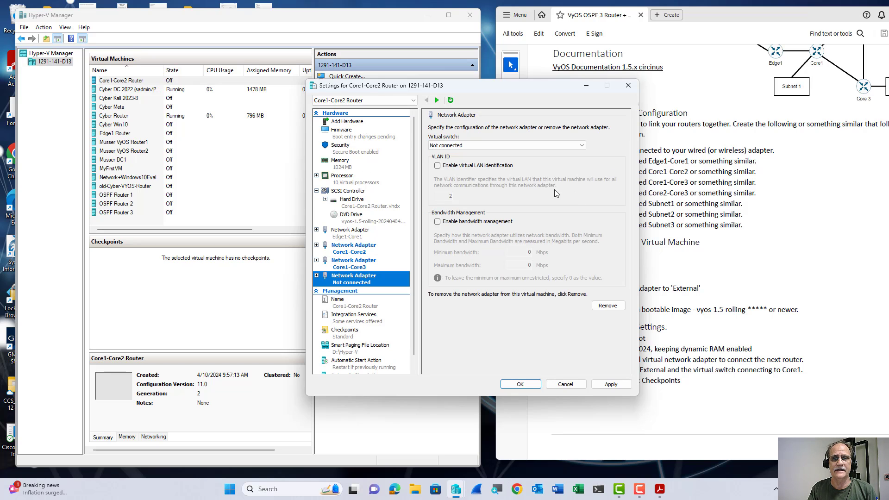
left_click(464, 145)
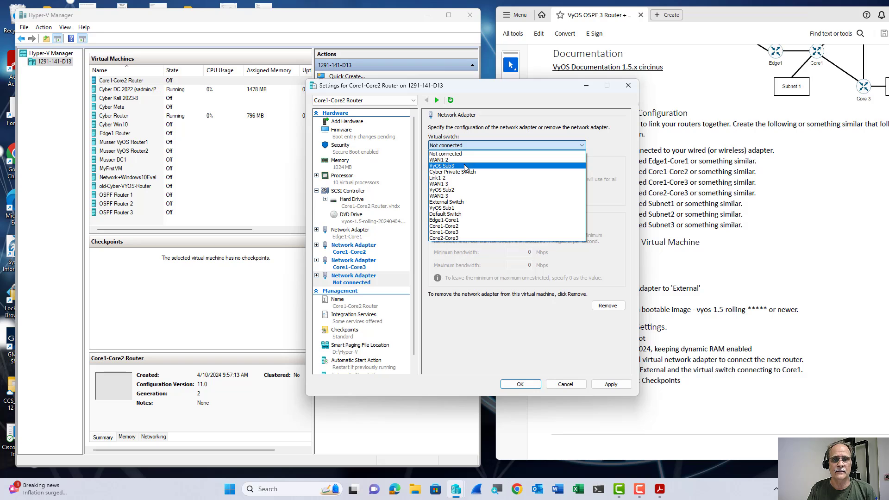
left_click(450, 208)
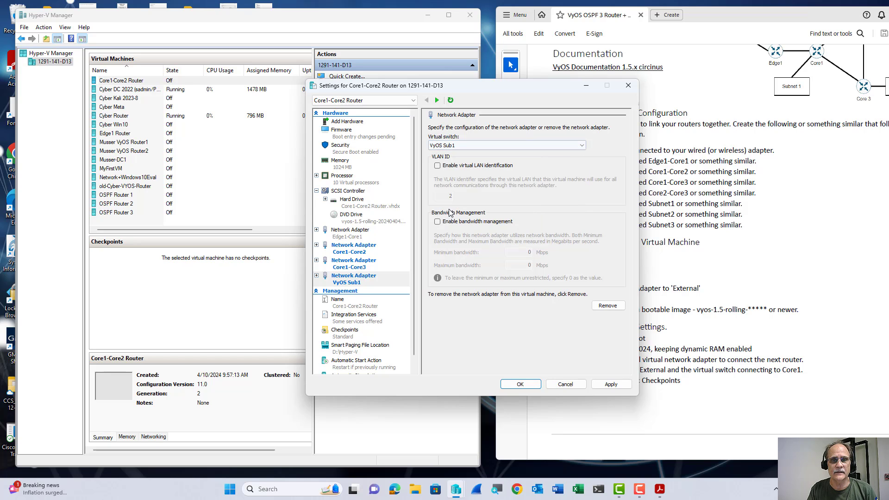
left_click(353, 335)
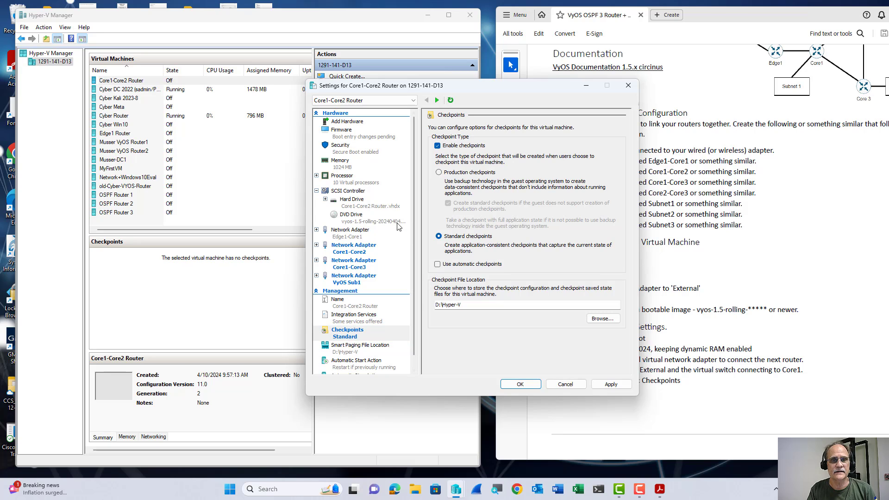
Set the Core1-Core2 Router VM's maximum RAM to 1024 MB.
left_click(346, 166)
double_click(506, 206)
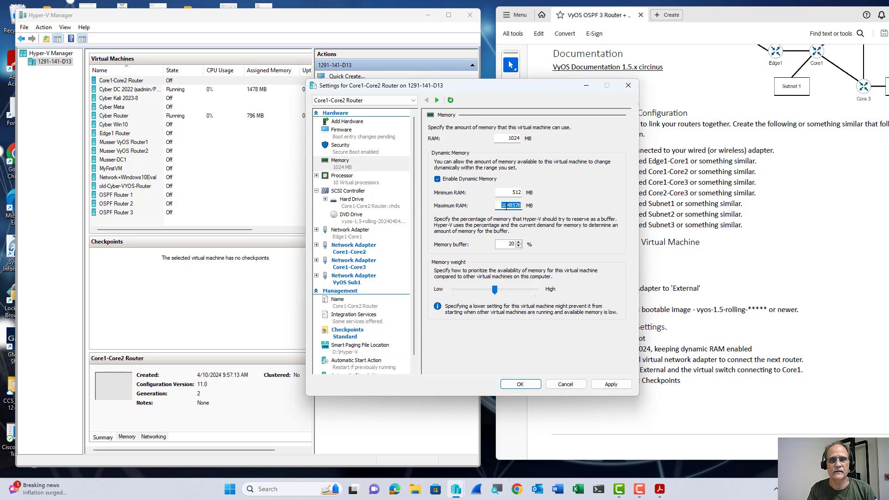
type("1024")
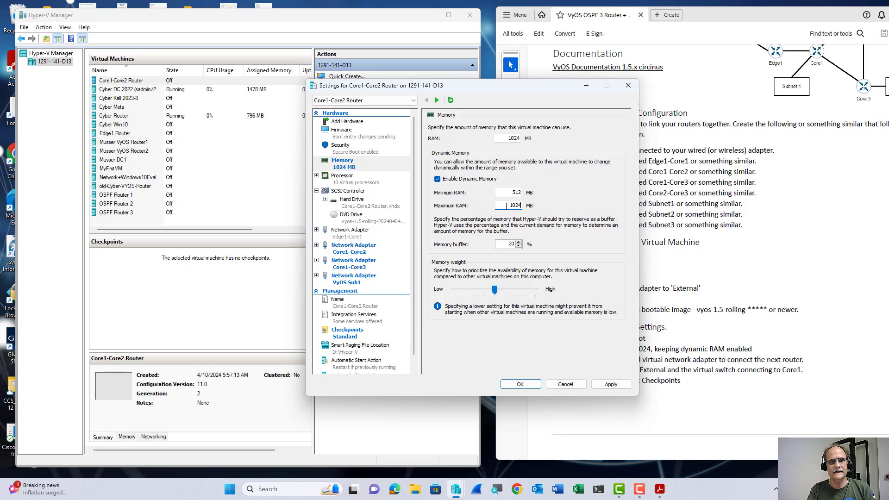
Uncheck Enable Secure Boot in Security and save the VM settings with OK.
left_click(363, 148)
left_click(437, 151)
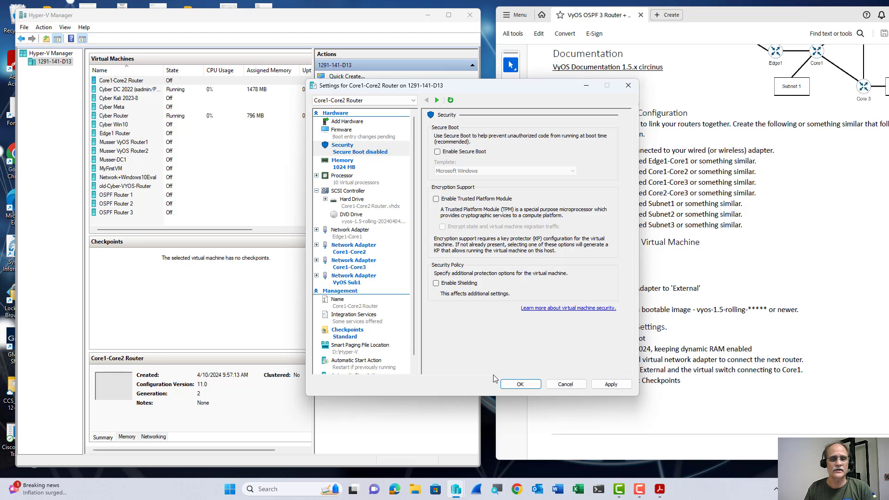
left_click(519, 385)
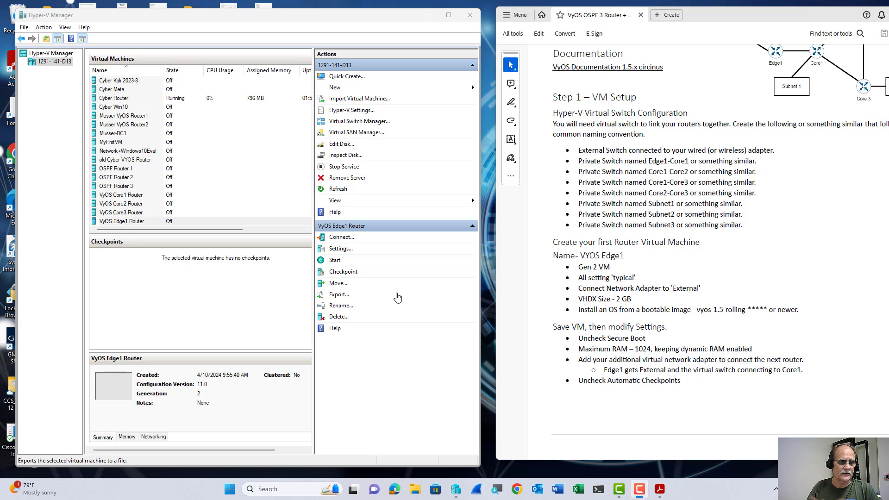
Open a console to the VyOS Edge1 Router and start the VM.
left_click(148, 222)
double_click(147, 222)
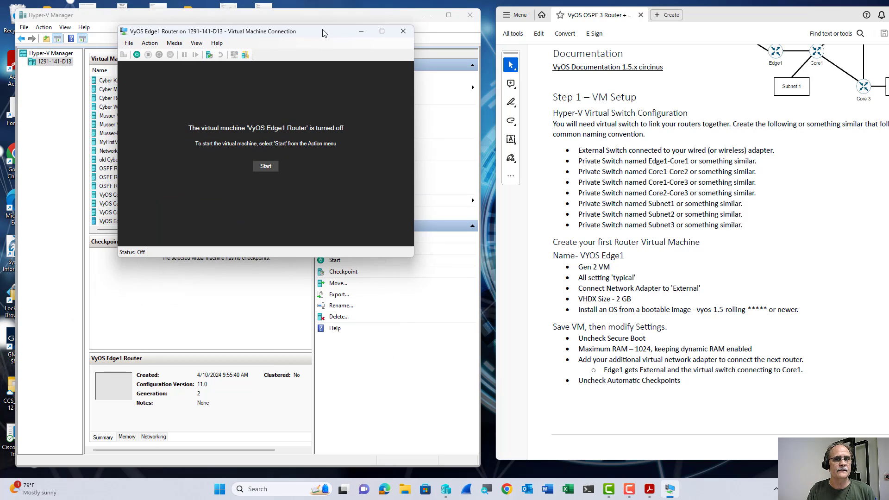
left_click(271, 168)
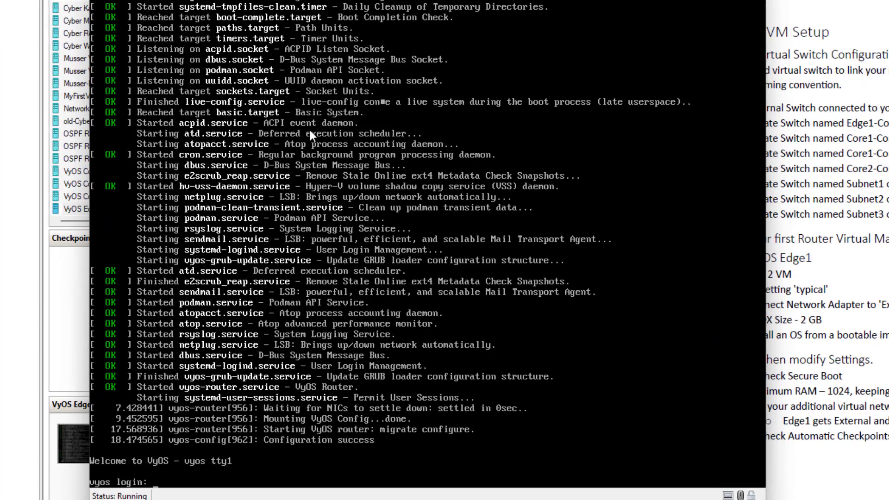
Log in to the Edge1 console as vyos.
type("vyos")
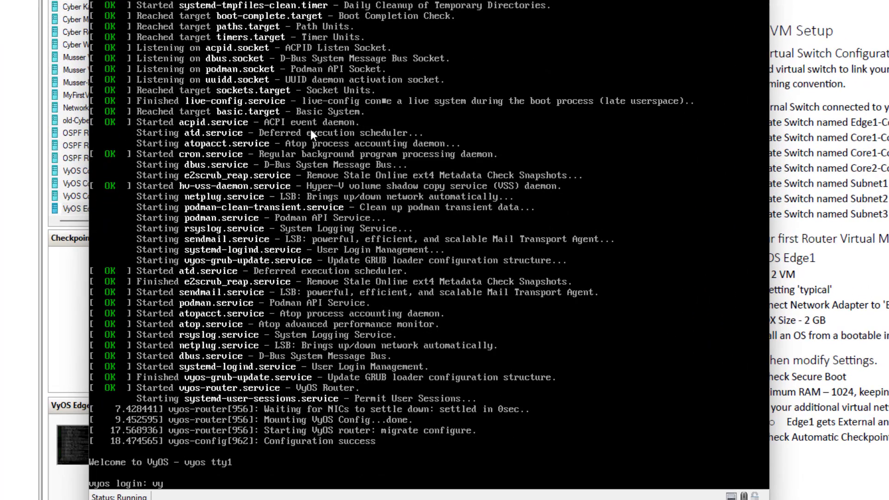
key("Return")
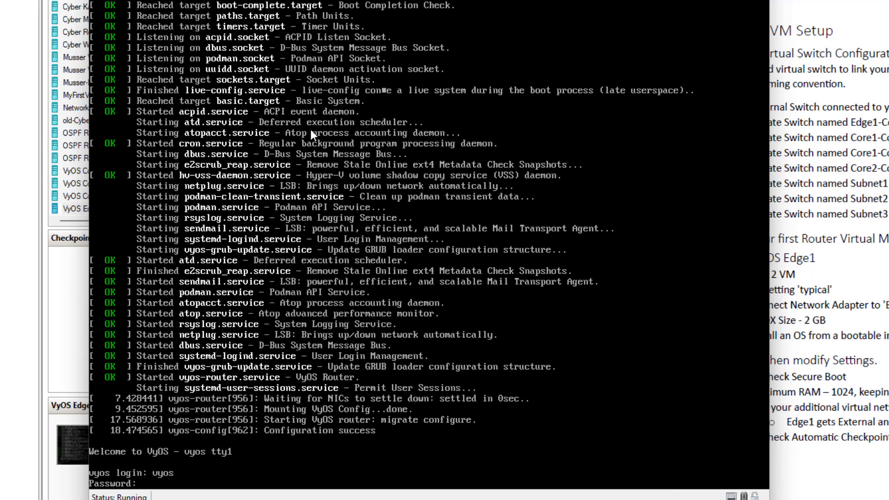
key("Return")
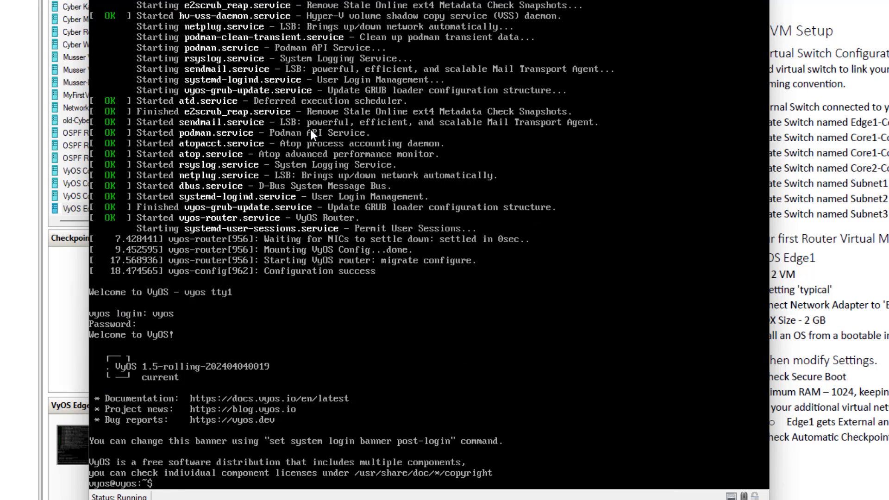
Run install image with default name, password and console, erasing /dev/sda and using all free space.
type("install image")
key("Return")
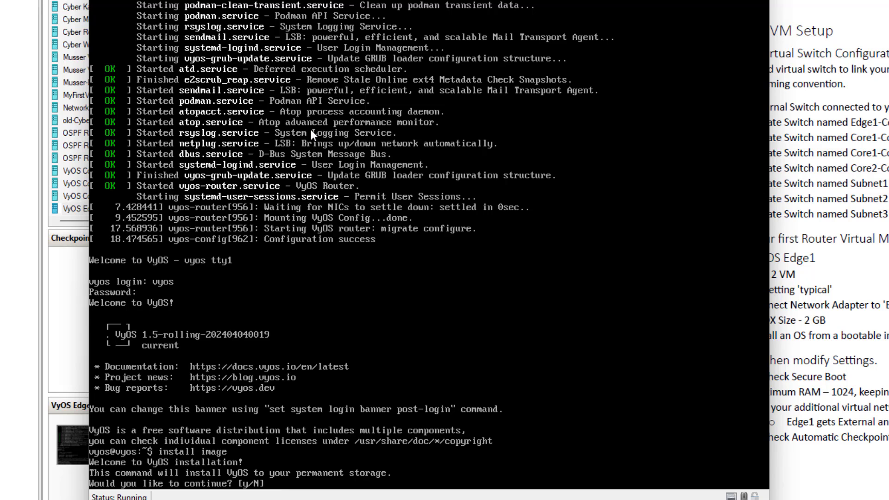
type("y")
key("Return")
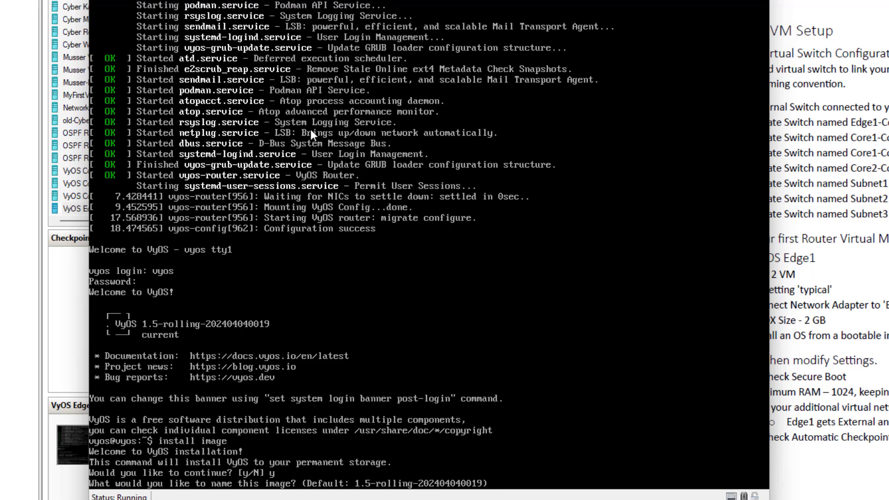
key("Return")
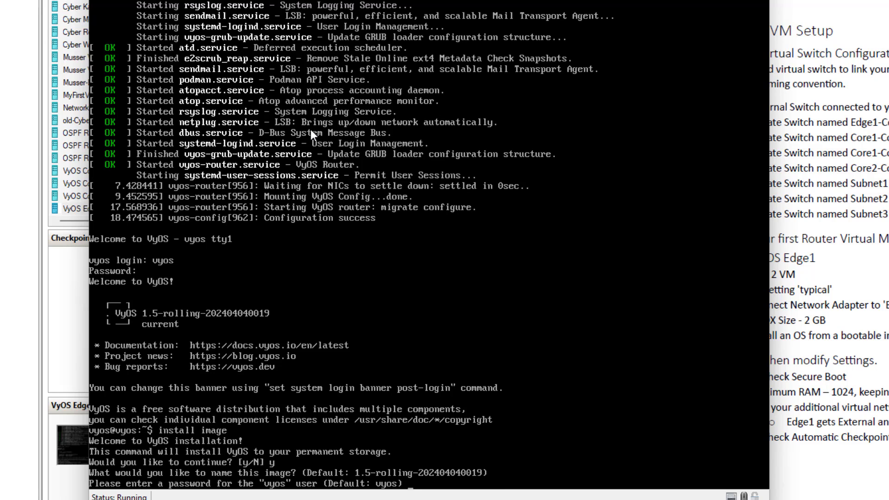
key("Return")
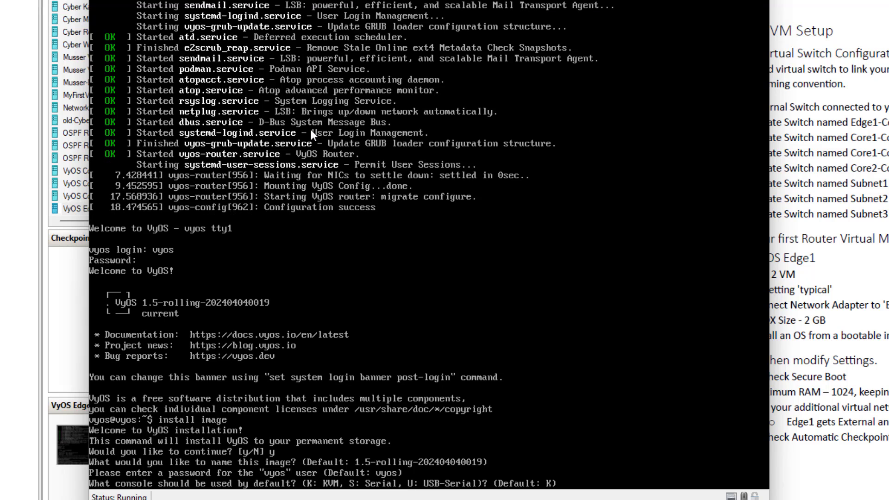
key("Return")
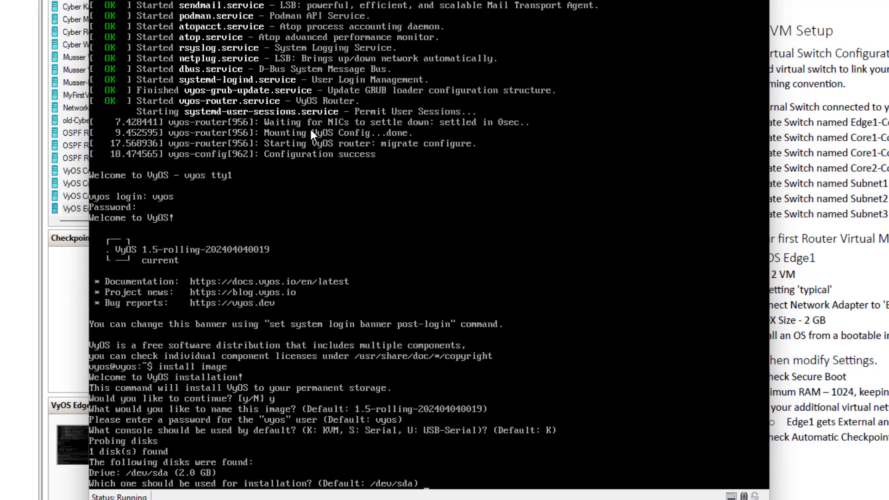
key("Return")
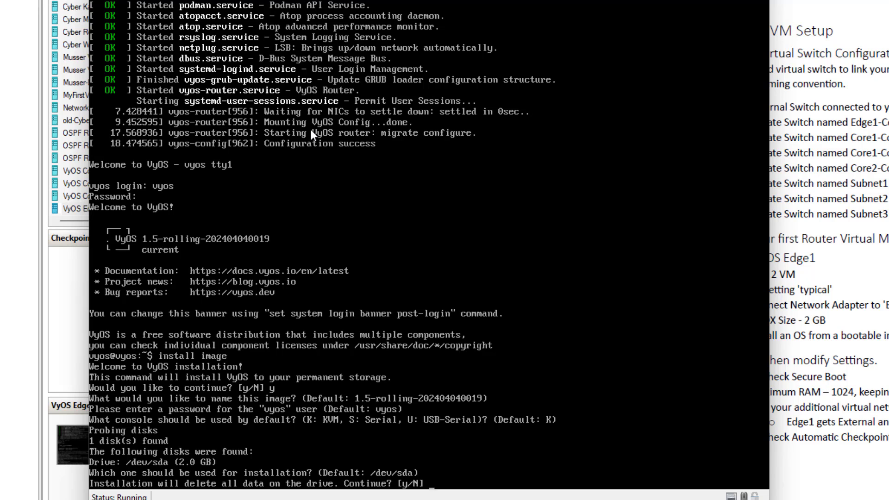
type("y")
key("Return")
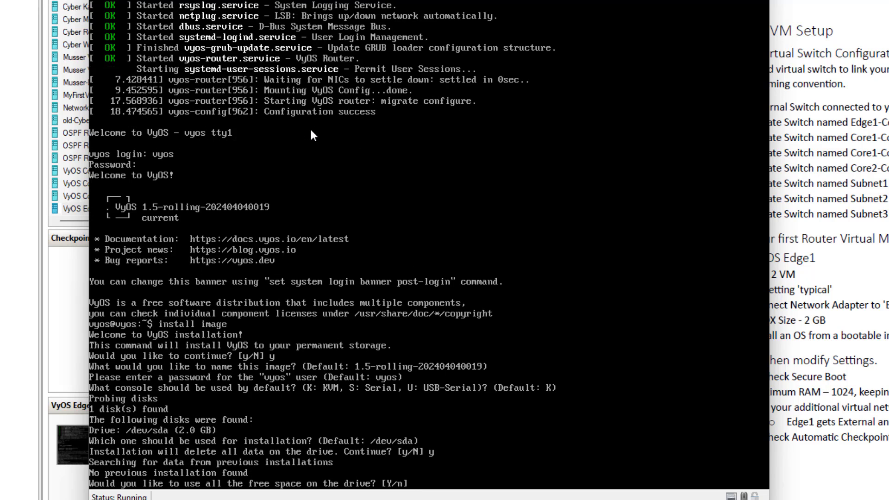
type("y")
key("Return")
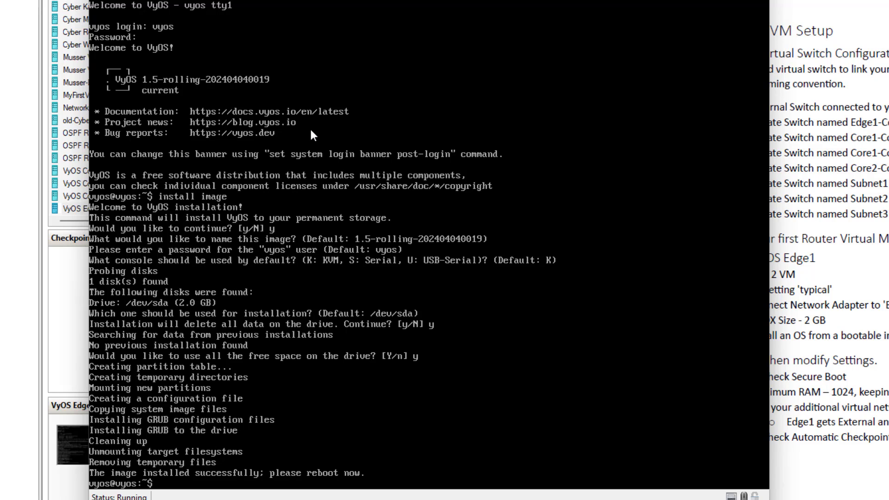
Reboot the Edge1 router, confirming with y.
type("reboot")
key("Return")
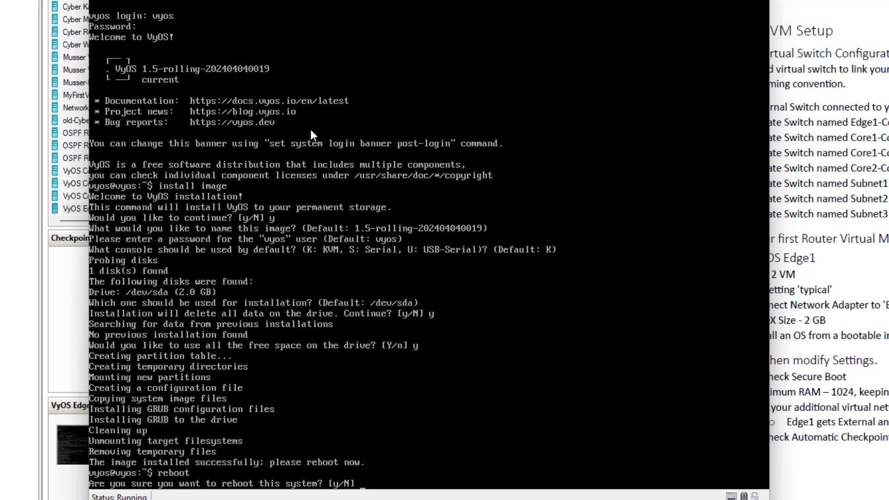
type("y")
key("Return")
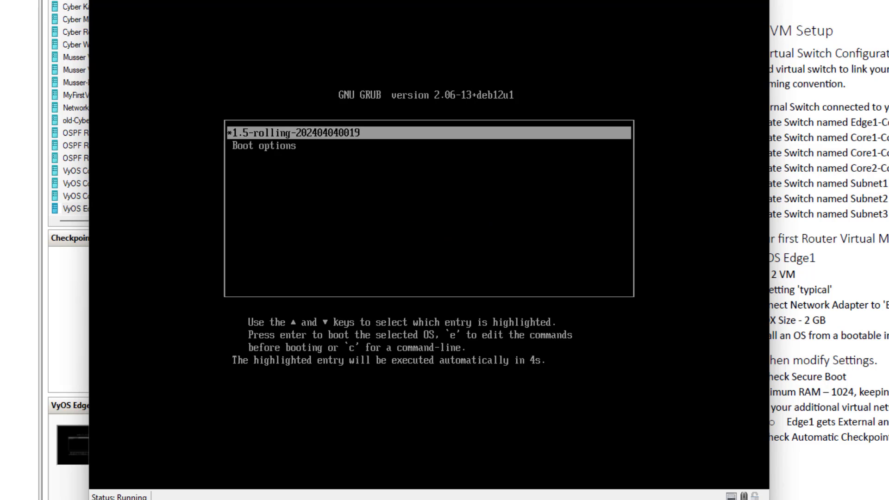
Start the Core1 Router console, reposition it, and boot the default VyOS live entry.
left_click(4, 137)
left_click(90, 174)
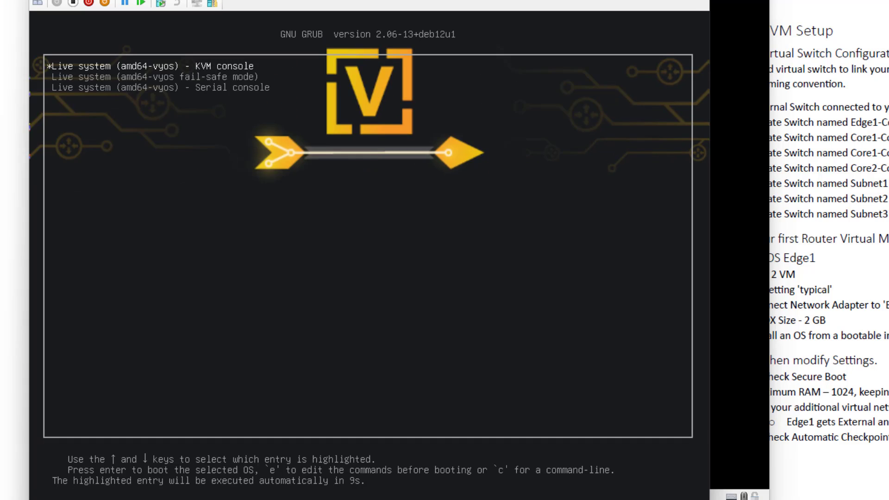
left_click_drag(370, 1, 516, 1)
key("Return")
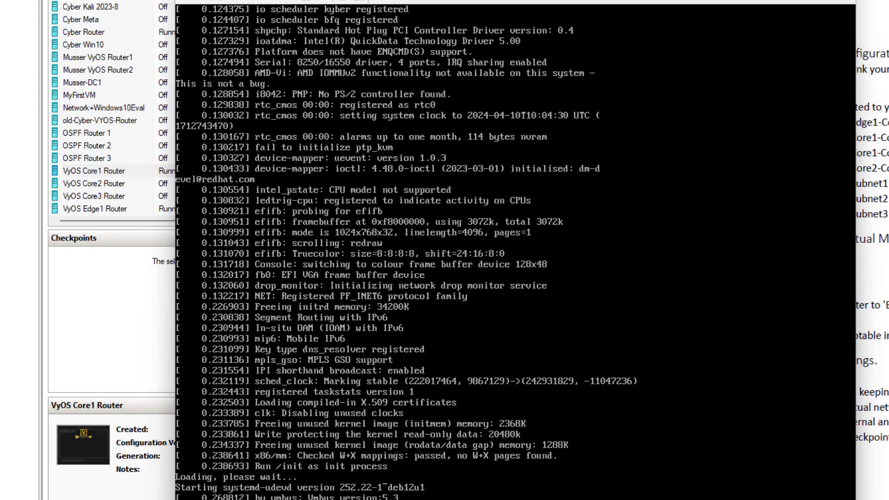
Start the Core2 and Core3 Routers and arrange their console windows.
left_click(111, 185)
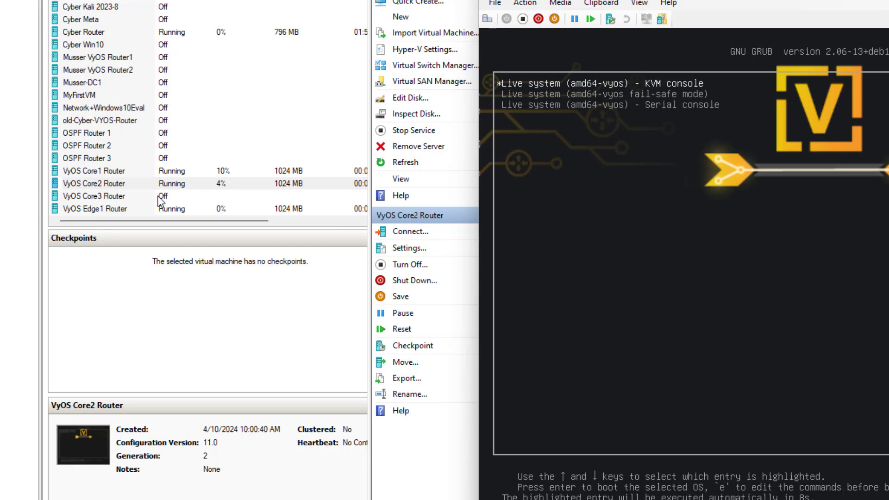
left_click(160, 199)
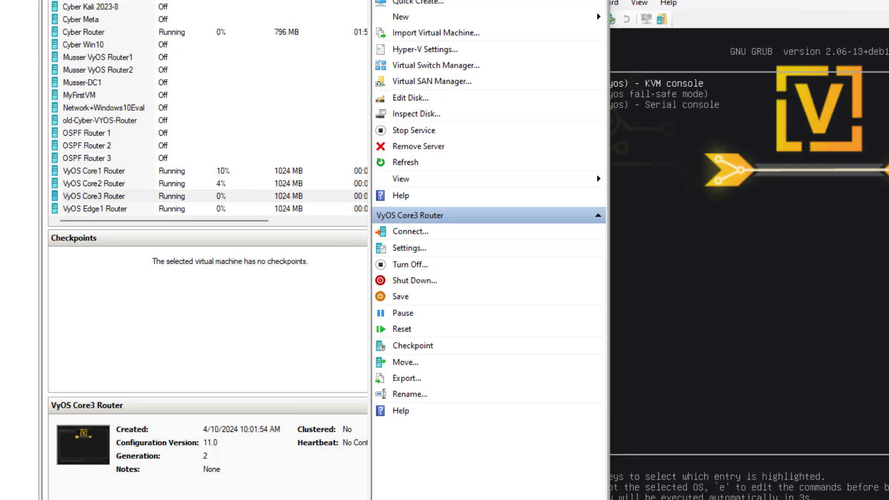
left_click_drag(0, 19, 792, 18)
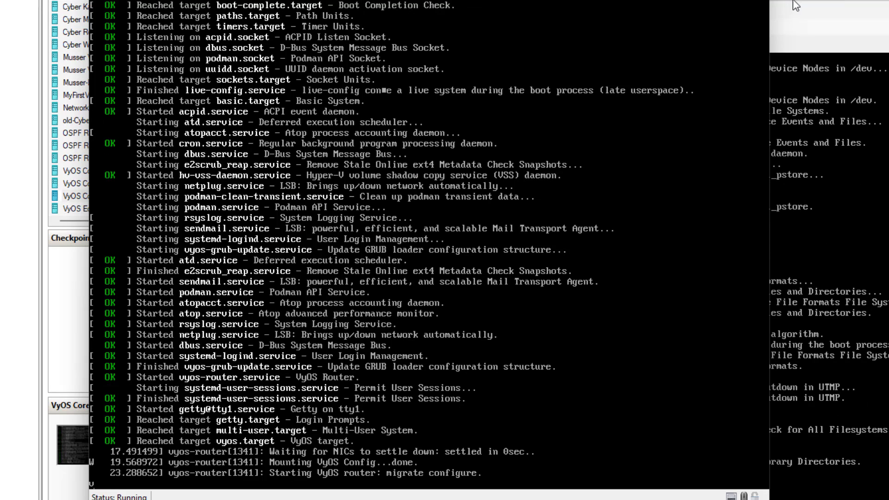
left_click_drag(804, 2, 883, 0)
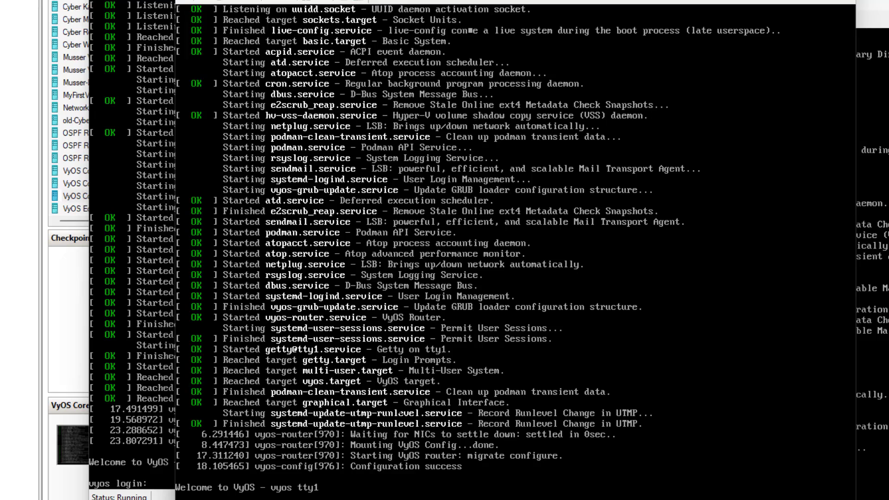
Log in to the Core1 console as vyos.
type("vyos login: vyos")
key("Return")
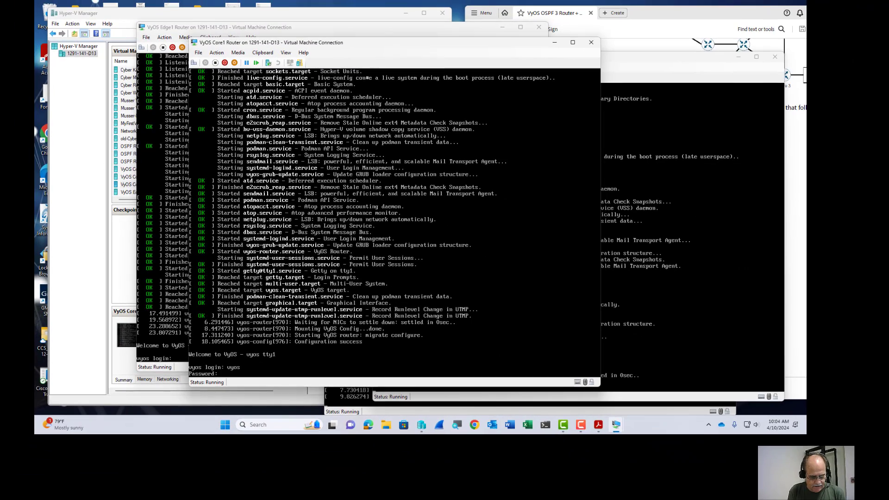
type("vyos")
key("Return")
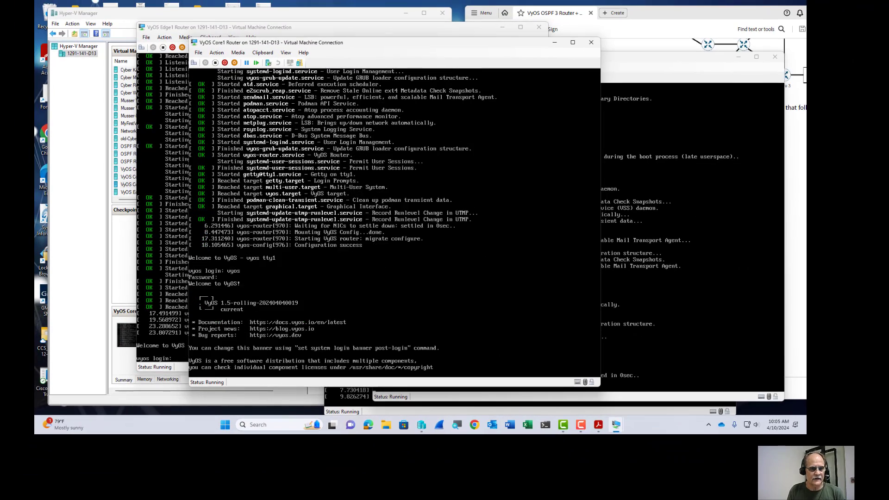
Run install image on Core1, accepting defaults, erasing /dev/sda and using all free space.
type("insta")
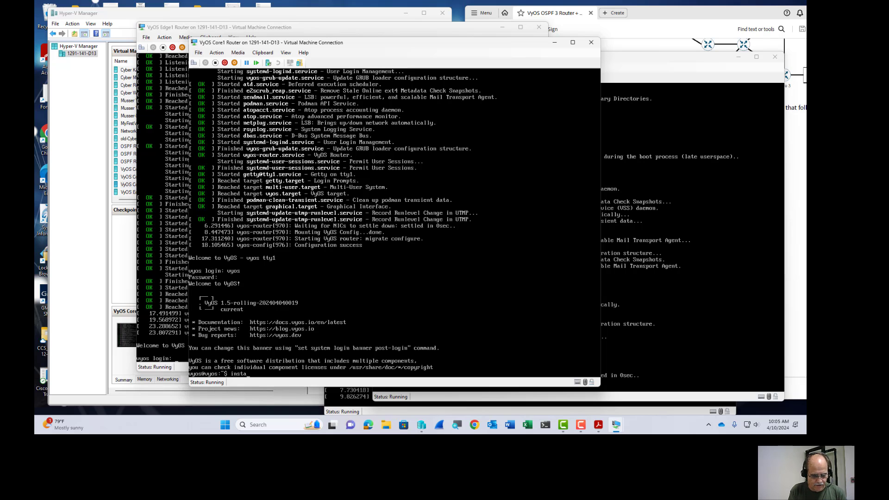
type("ll image")
key("Return")
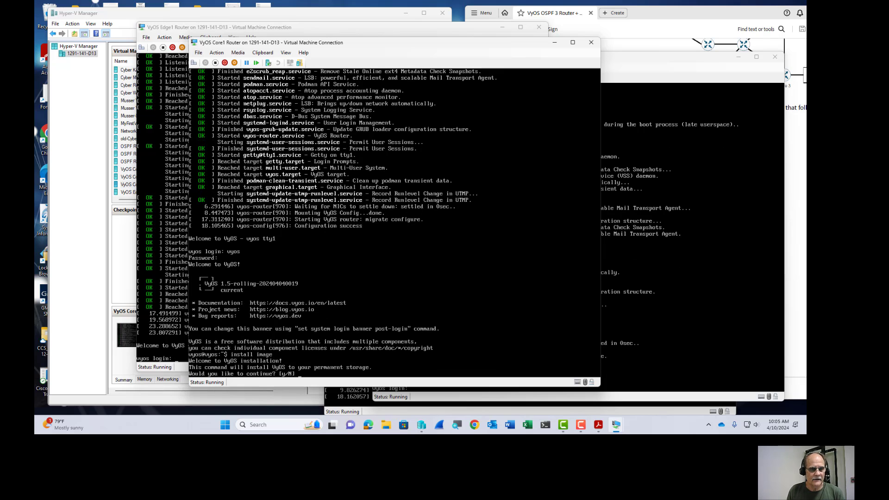
type("y")
key("Return")
key("Return")
key("Return")
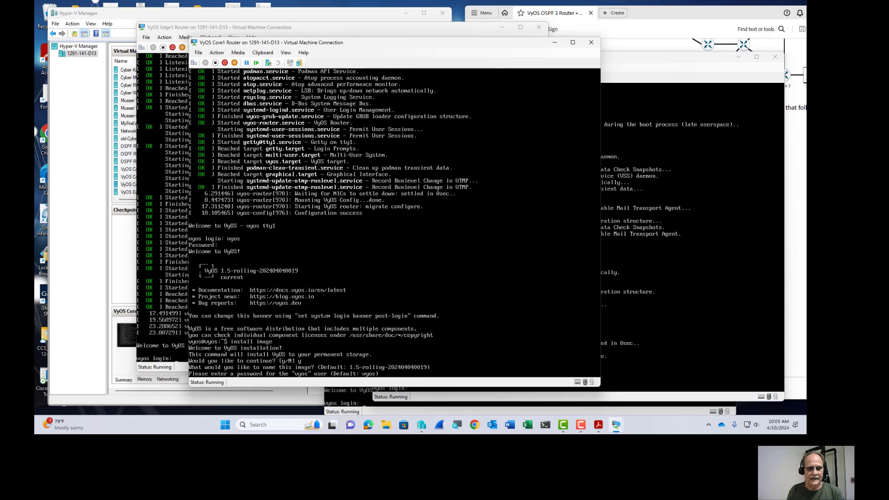
key("Return")
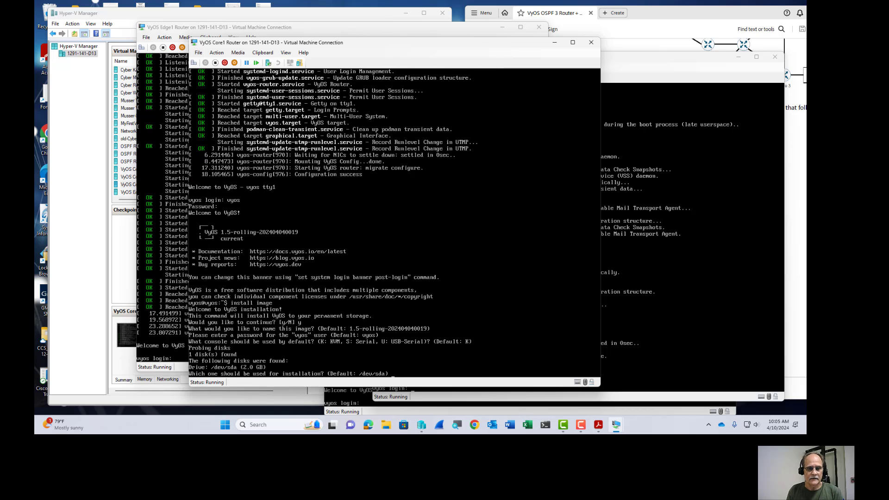
key("Return")
type("y")
key("Return")
type("y")
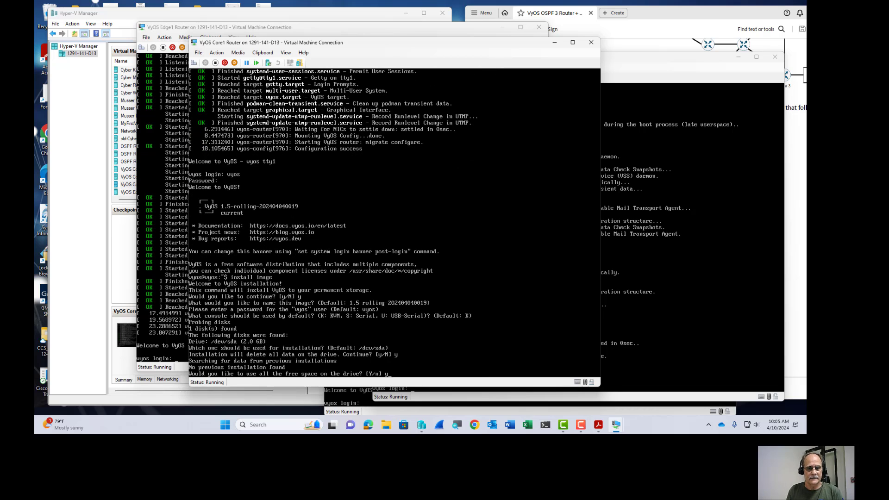
key("Return")
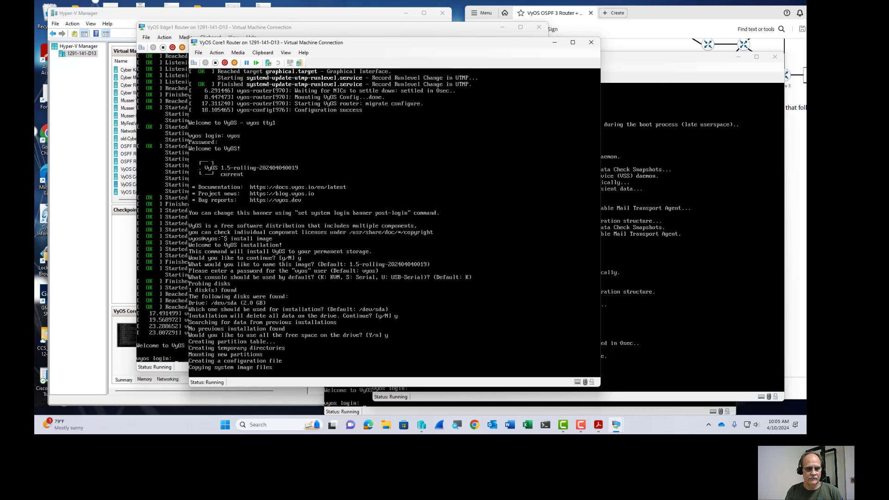
Rearrange the Core2 and Core3 console windows, leaving Core2 in front.
mouse_move(616, 424)
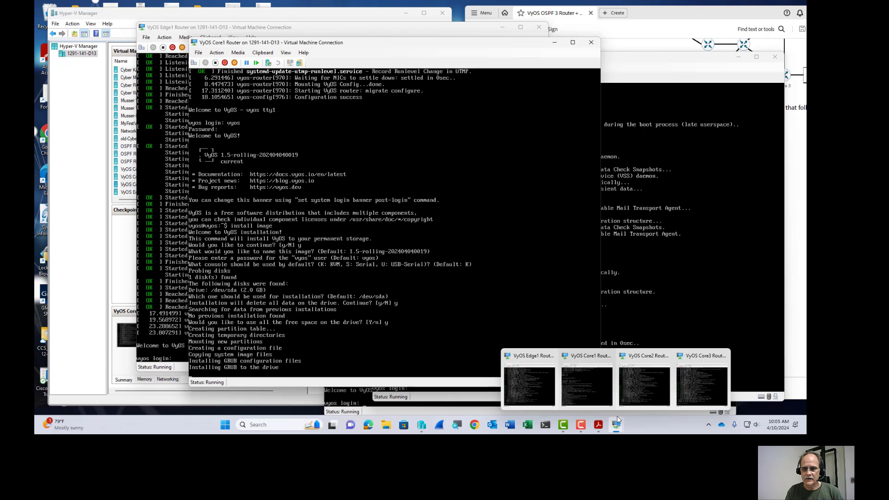
left_click(639, 385)
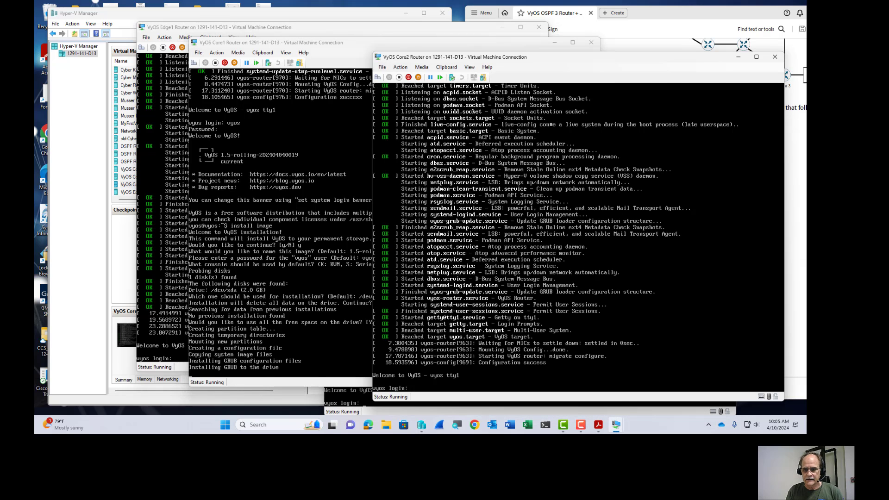
mouse_move(615, 424)
left_click(718, 384)
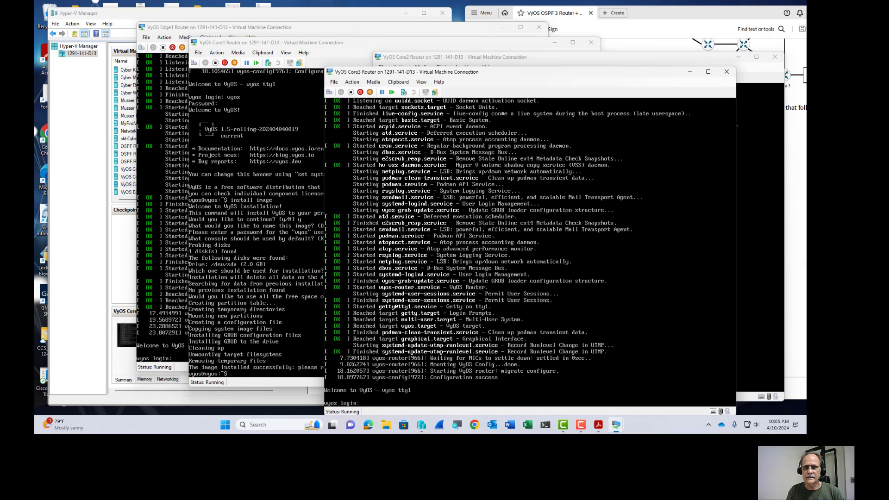
left_click_drag(535, 56, 426, 55)
left_click(704, 95)
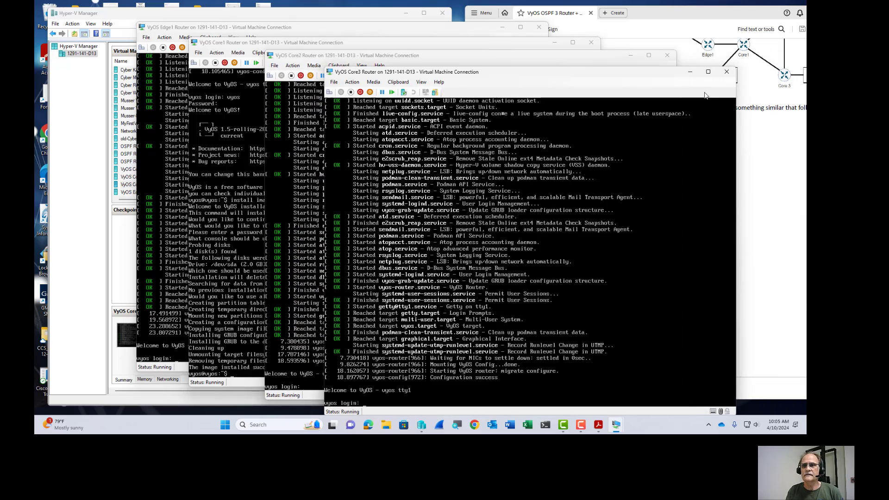
left_click_drag(576, 73, 625, 81)
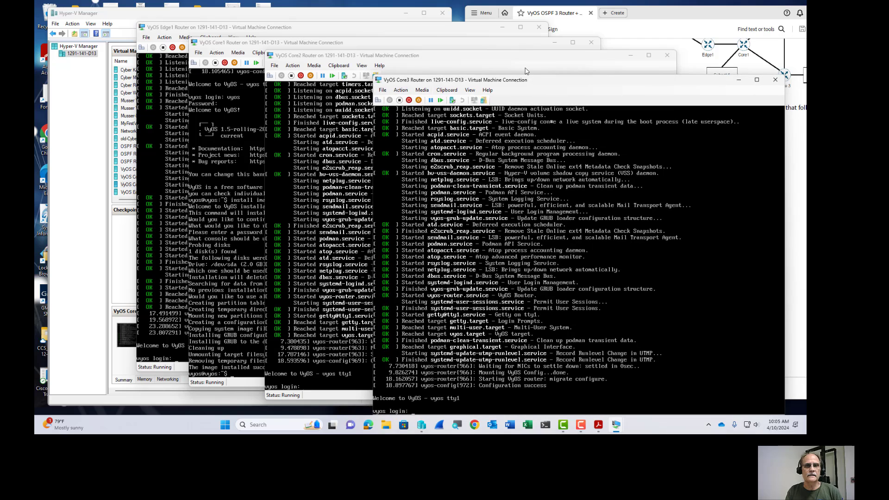
left_click(506, 64)
Log in to Core2 as vyos and run install image, answering y and accepting defaults.
type("vy")
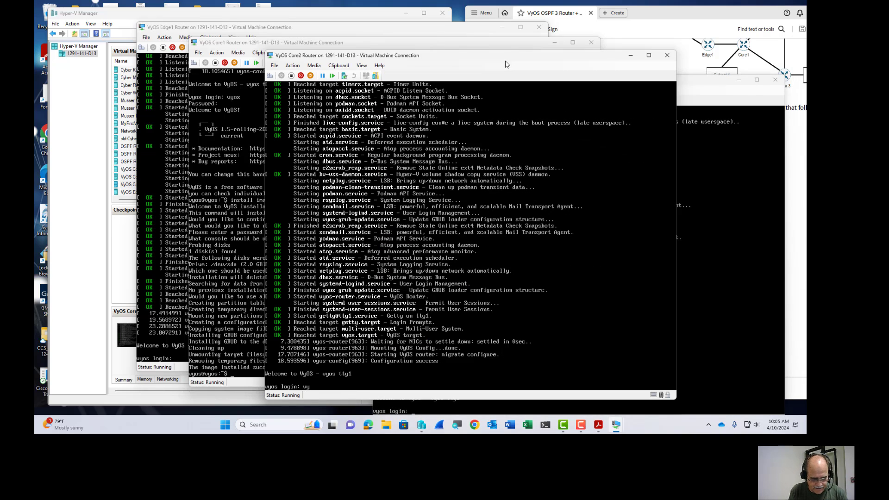
type("os")
key("Return")
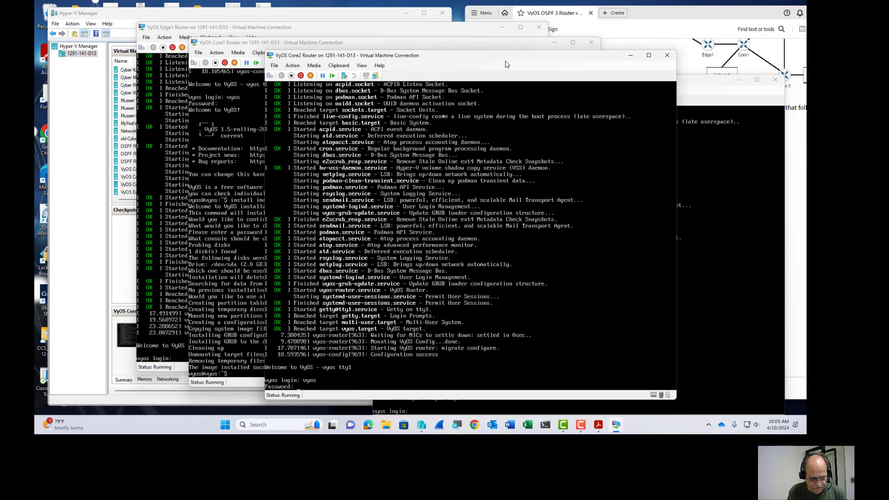
type("vyos")
key("Return")
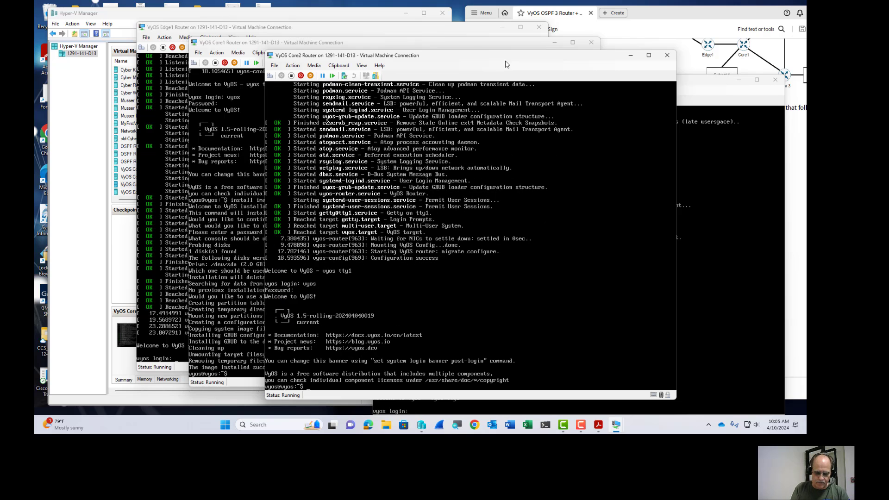
type("install")
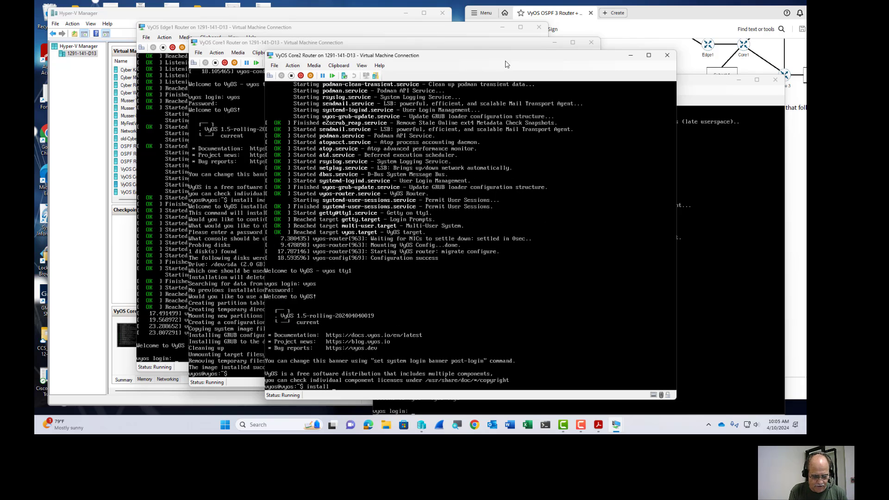
type(" image")
key("Return")
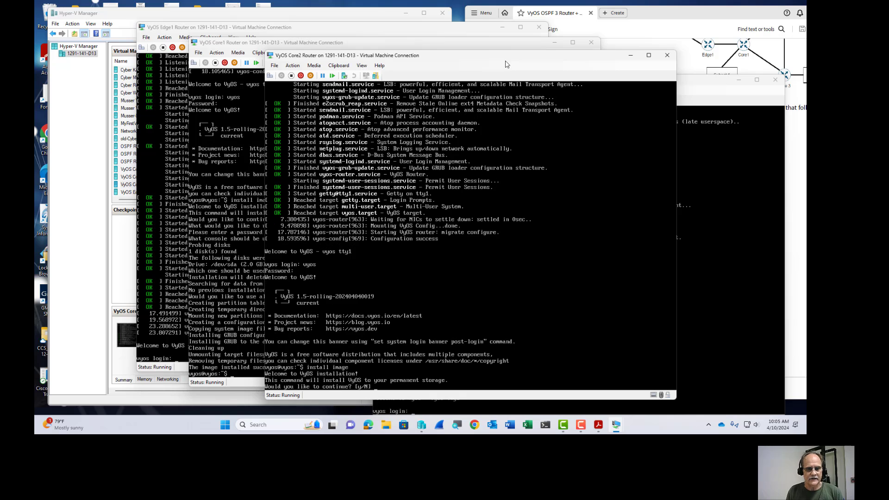
type("y")
key("Return")
key("Return")
key("Return")
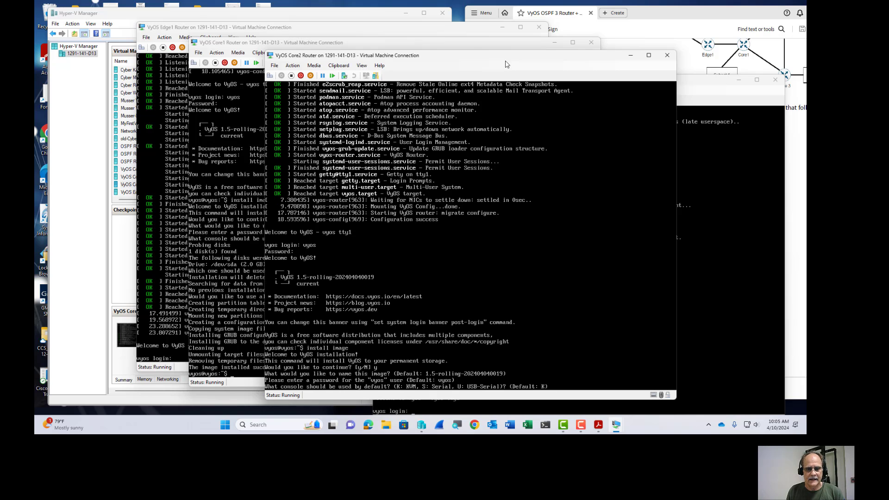
key("Return")
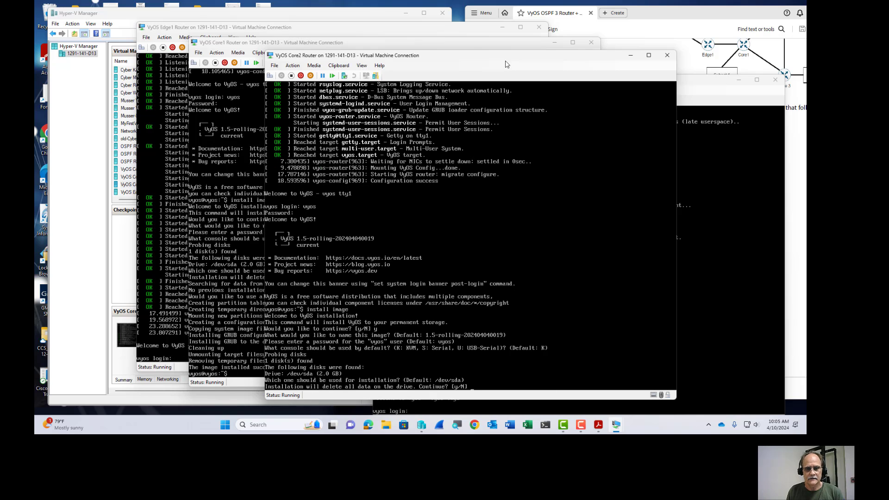
type("y")
key("Return")
type("y")
key("Return")
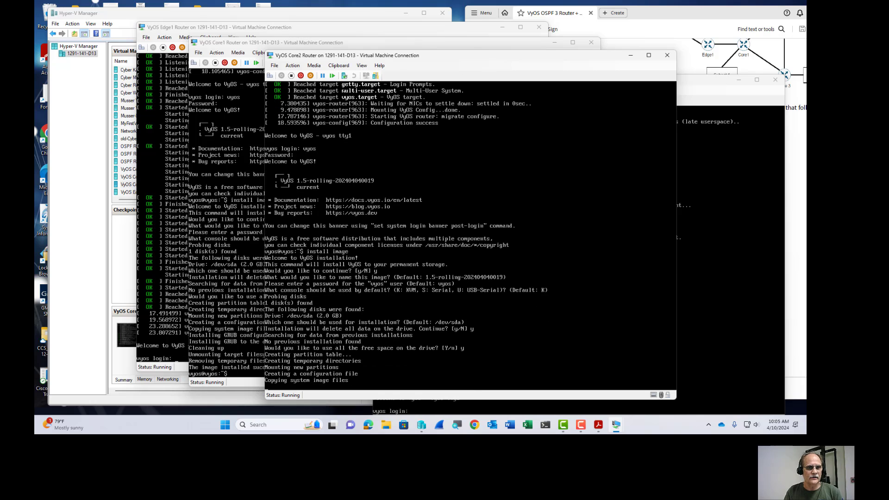
Reboot the Core1 router, confirming with y.
left_click(227, 290)
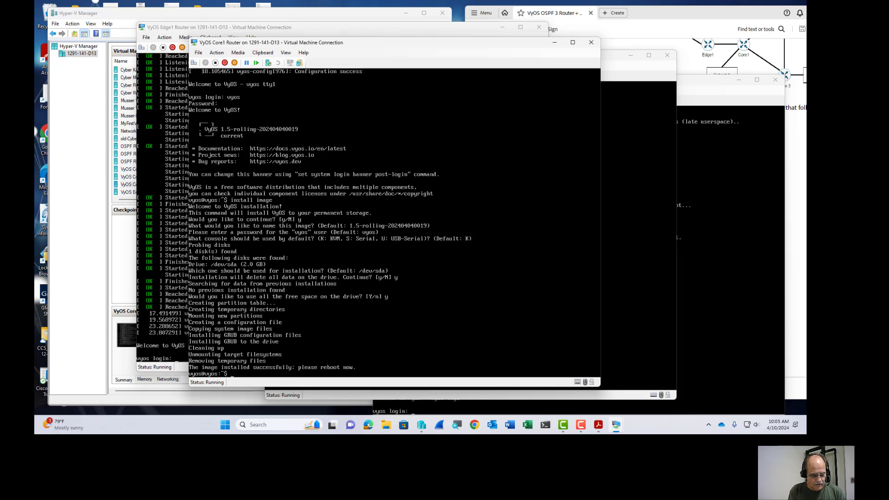
type("reboot")
key("Return")
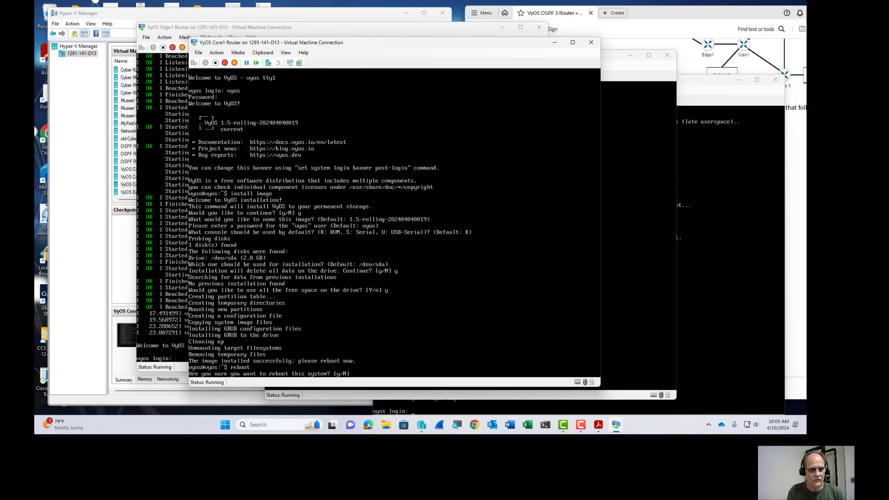
type("y")
key("Return")
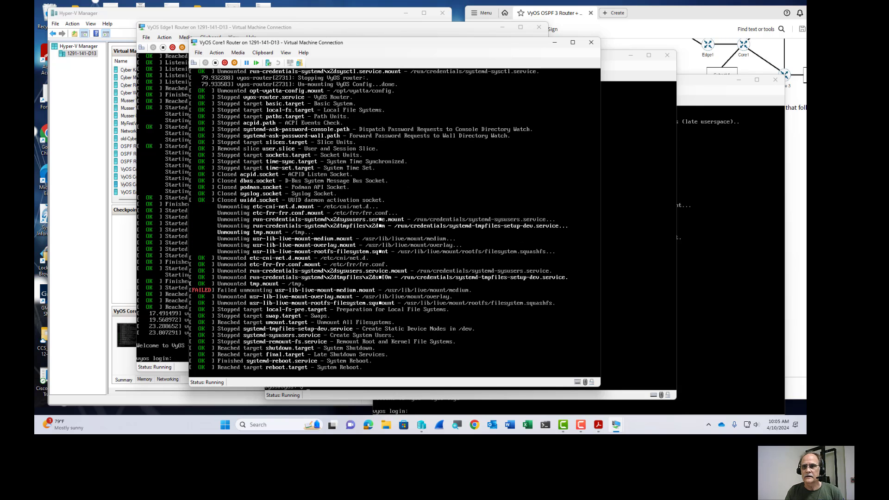
Log in to the Core3 console as vyos.
left_click(697, 108)
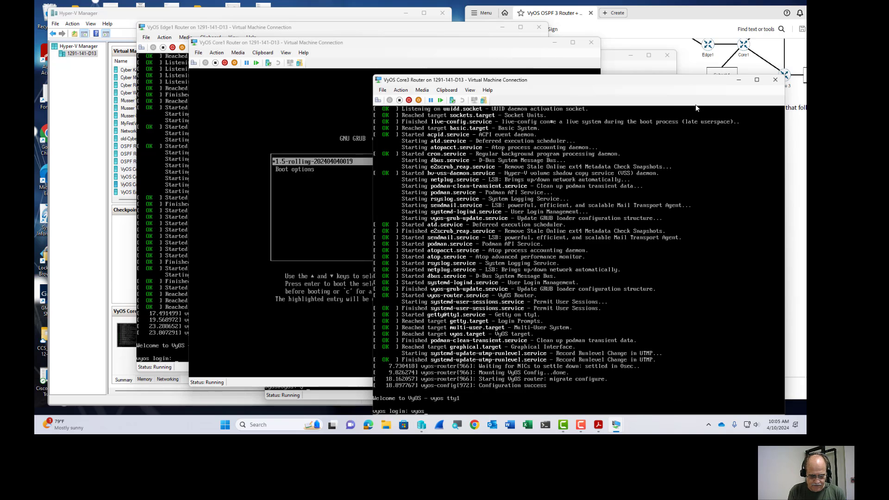
type("vyos")
key("Return")
type("vyos")
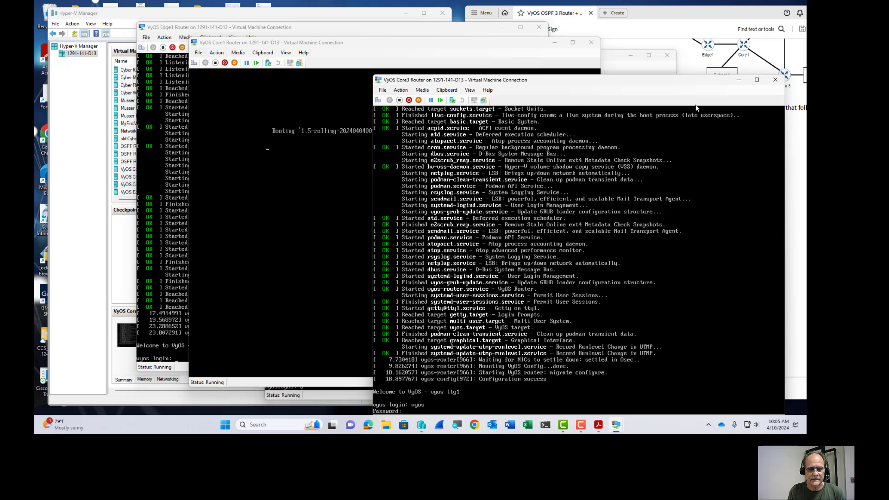
key("Return")
Run install image on Core3 with defaults, erasing /dev/sda and using all free space.
type("in")
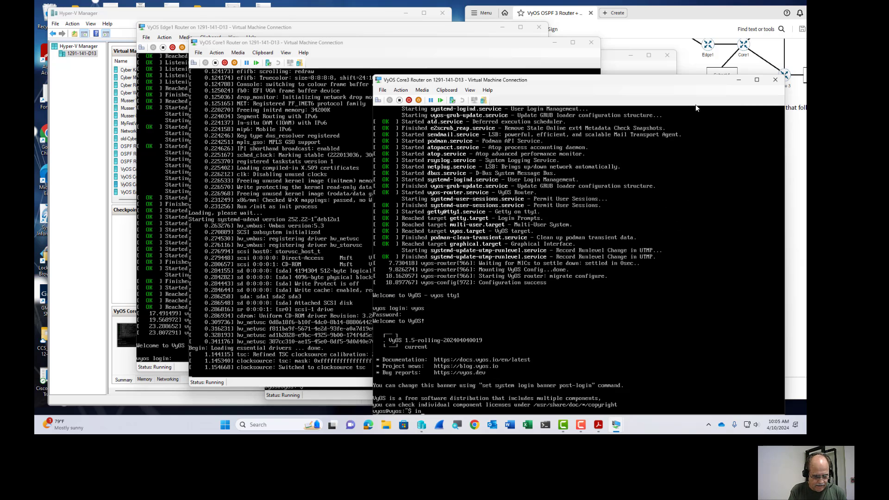
type("stall image")
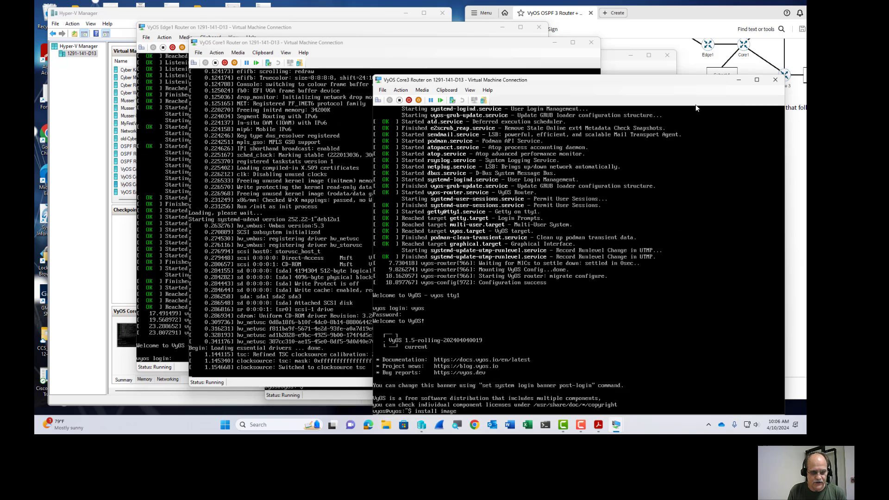
key("Return")
type("y")
key("Return")
key("Return")
key("Return")
key("Return")
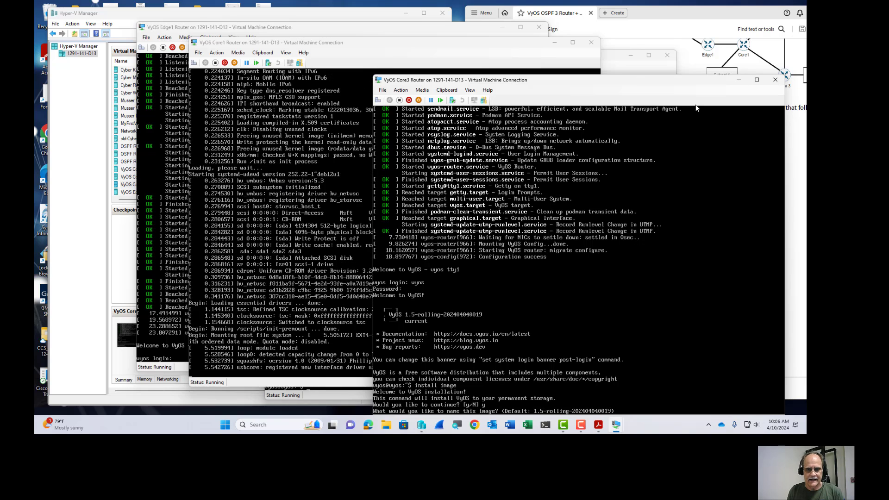
key("Return")
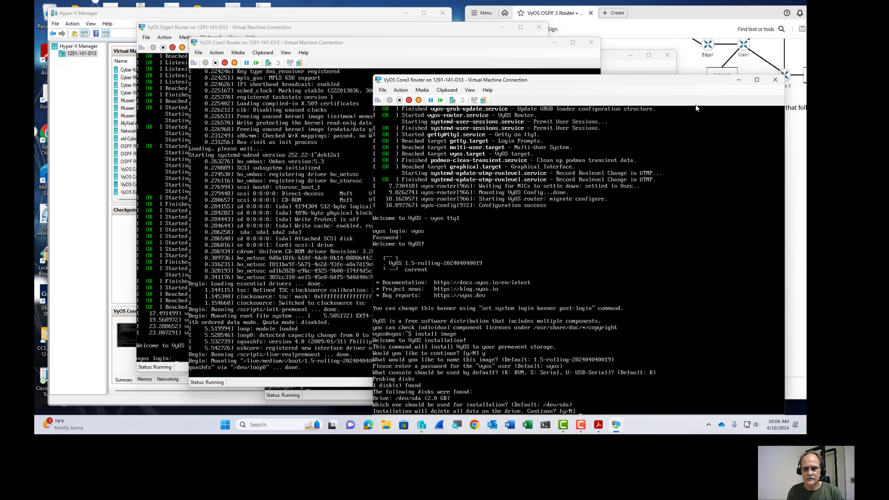
type("y")
key("Return")
type("y")
key("Return")
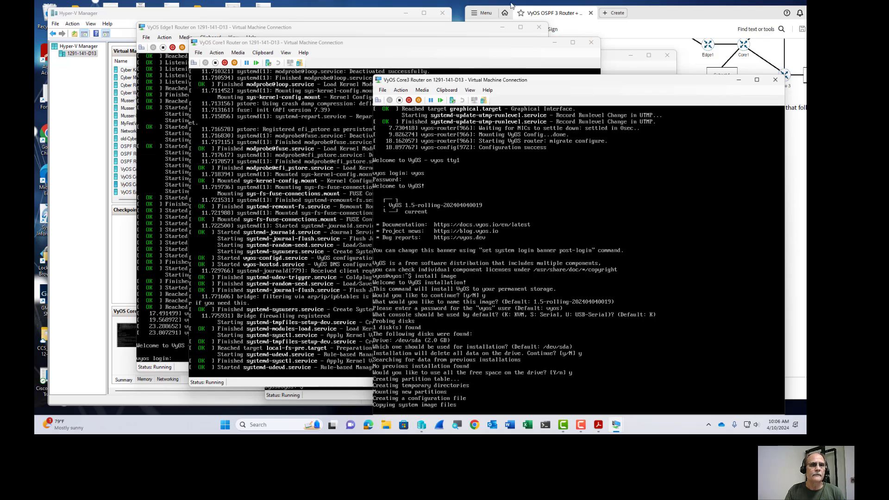
Reboot the Core2 router from its console.
left_click(604, 70)
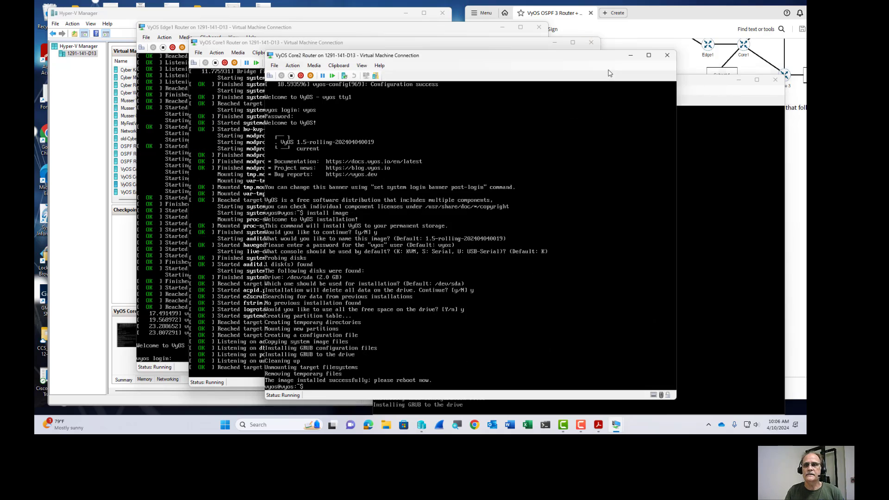
type("re")
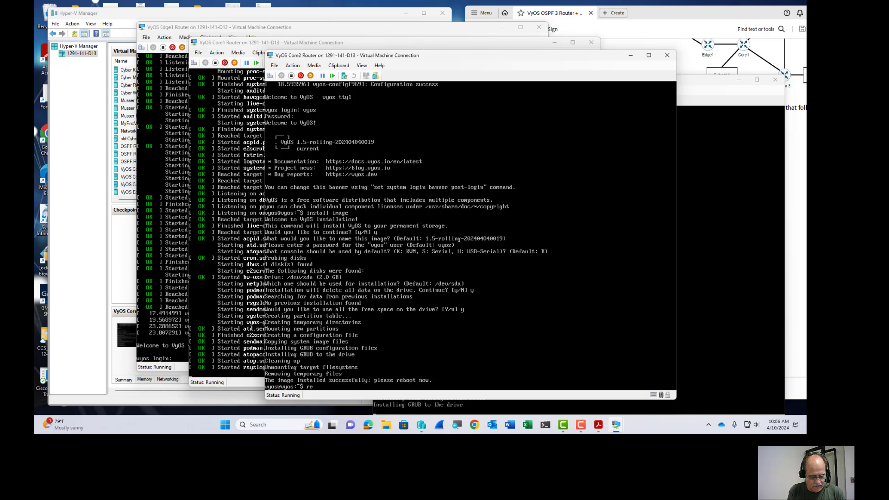
type("boot")
key("Return")
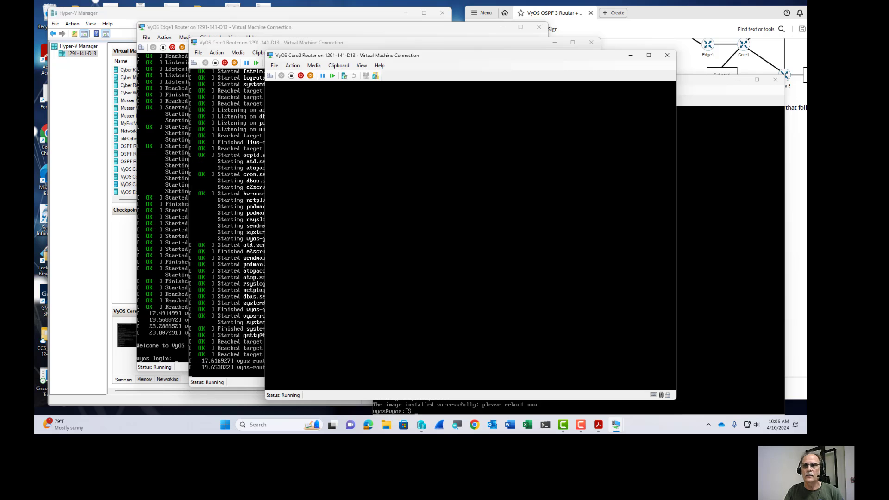
Reboot Core3 with y confirmation, then close the Core2 console window.
left_click(708, 103)
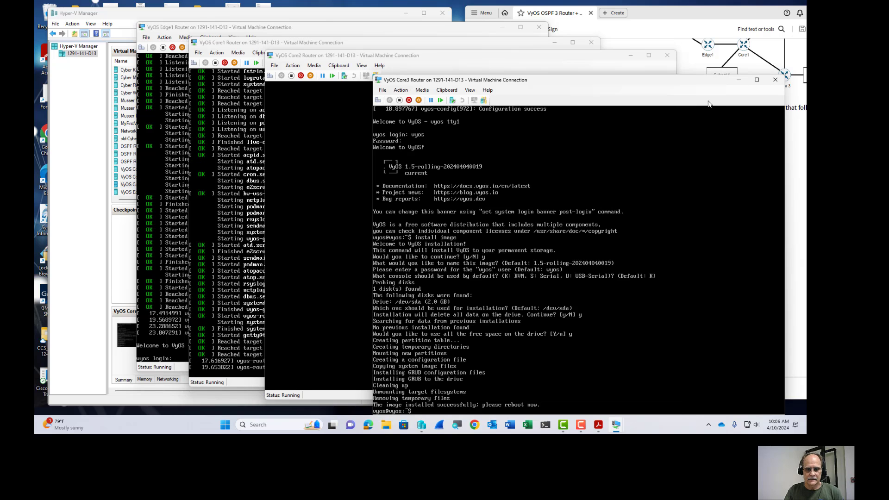
type("reboot")
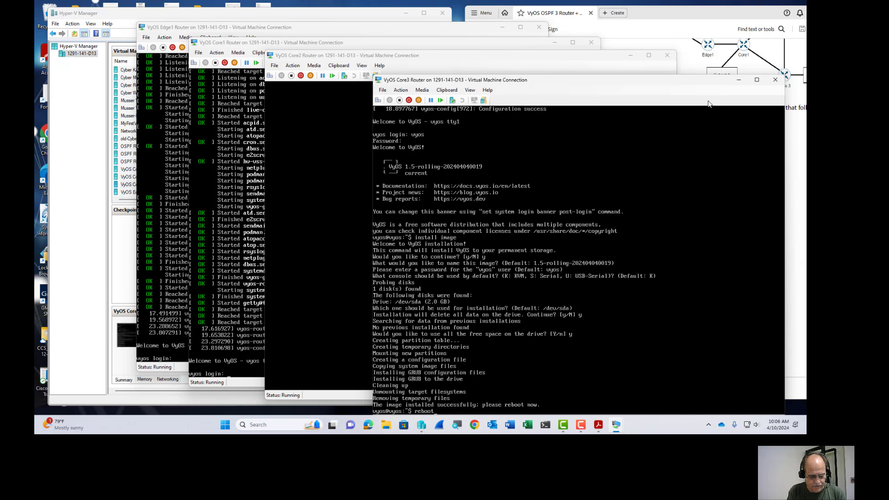
key("Return")
type("y")
key("Return")
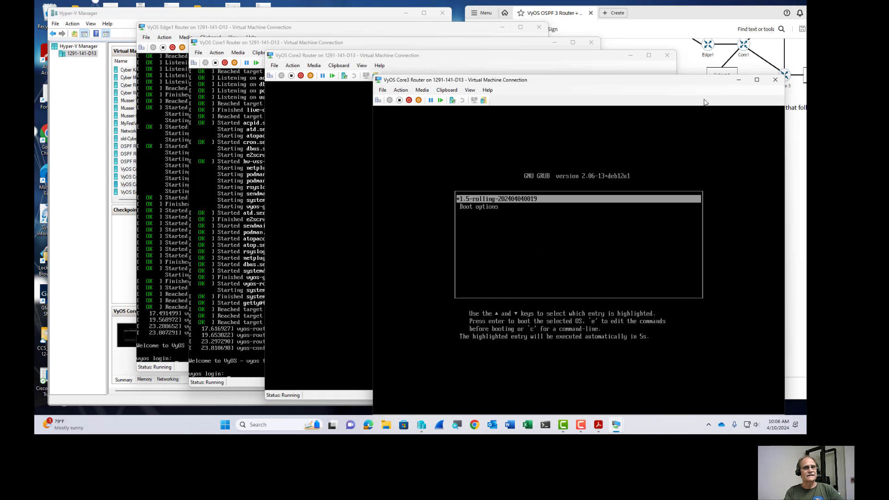
left_click(482, 69)
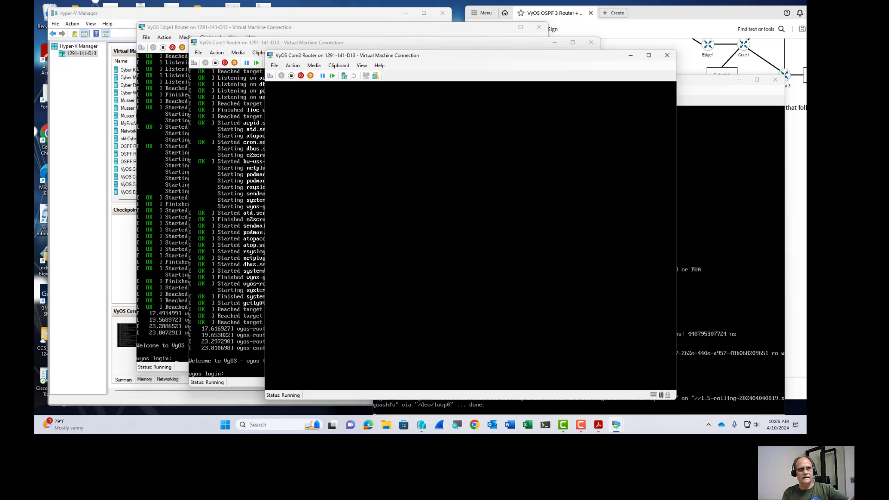
left_click(667, 56)
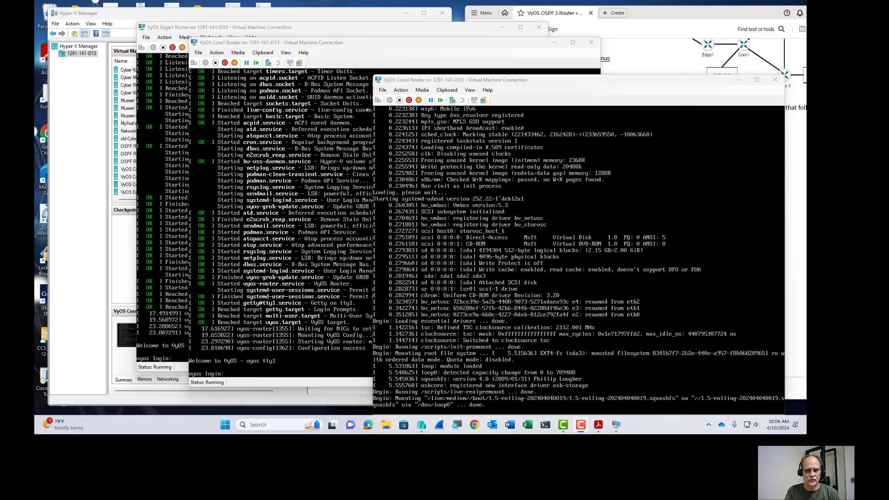
Reopen the Core2 Router console, then bring Edge1's console forward and move it left.
left_click(422, 425)
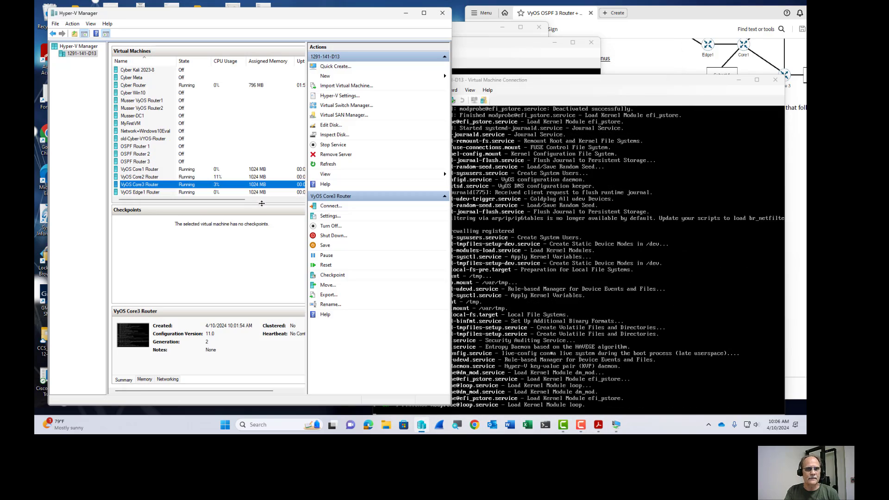
left_click(141, 178)
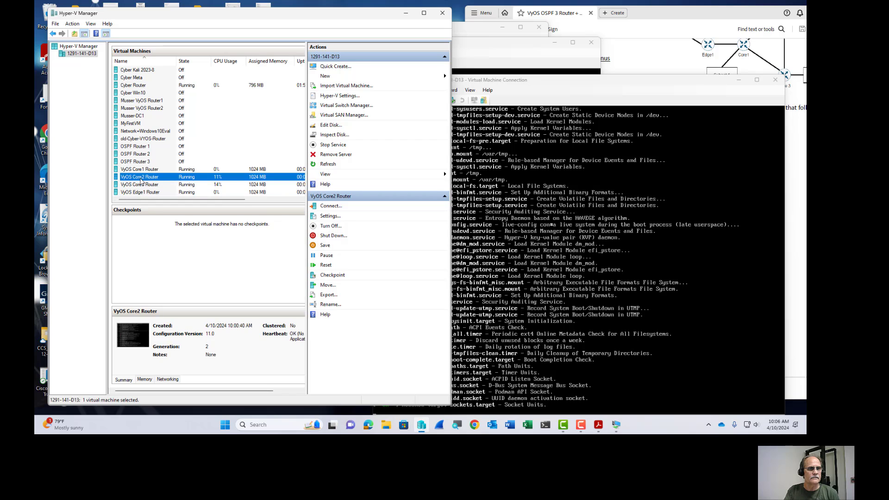
double_click(140, 181)
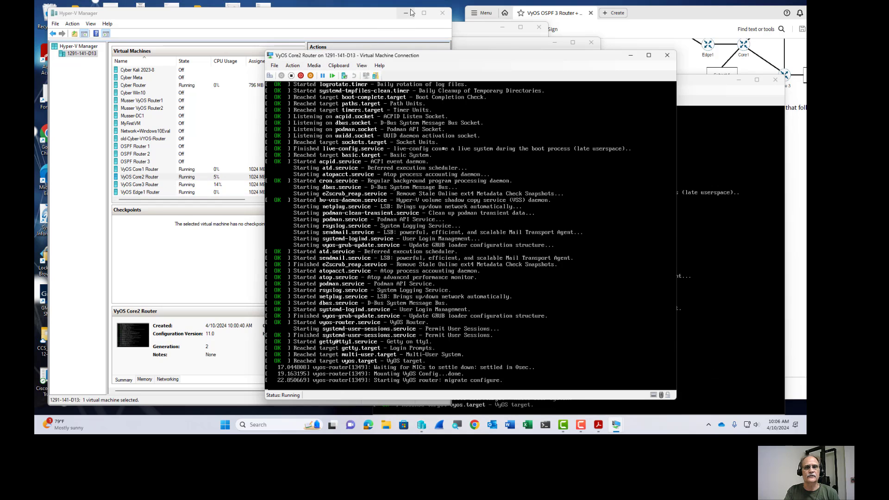
left_click(407, 13)
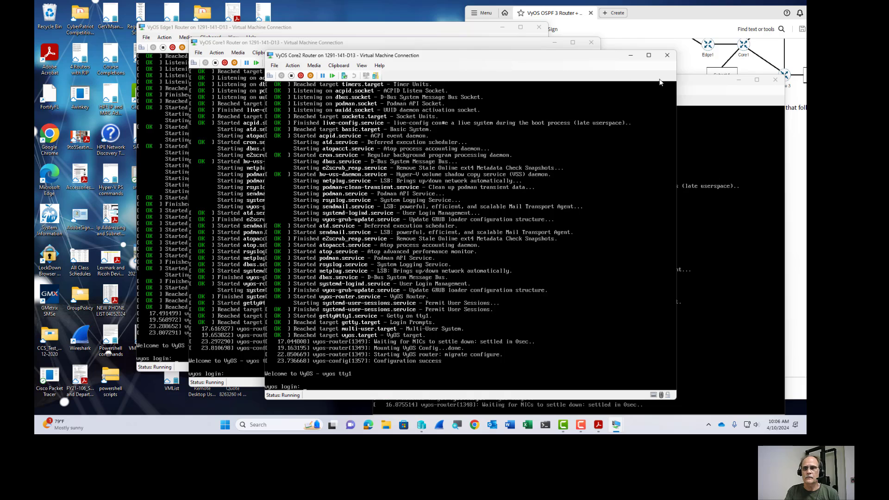
left_click(240, 31)
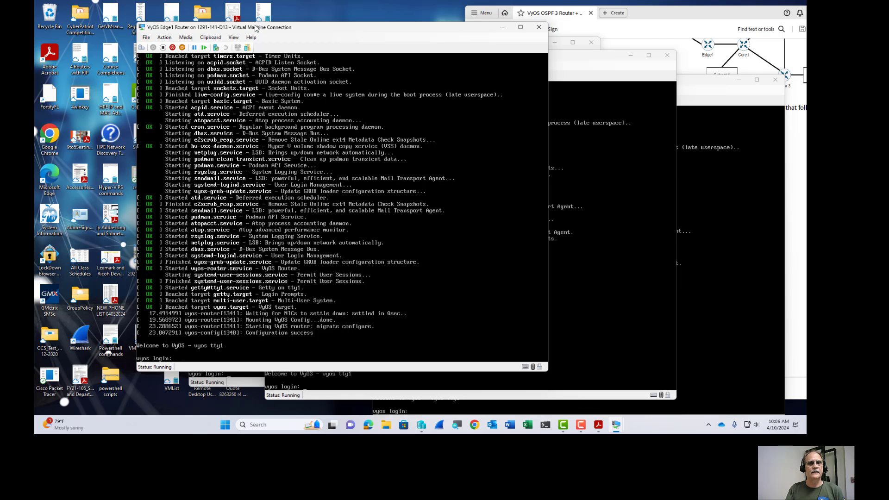
left_click_drag(277, 25, 215, 17)
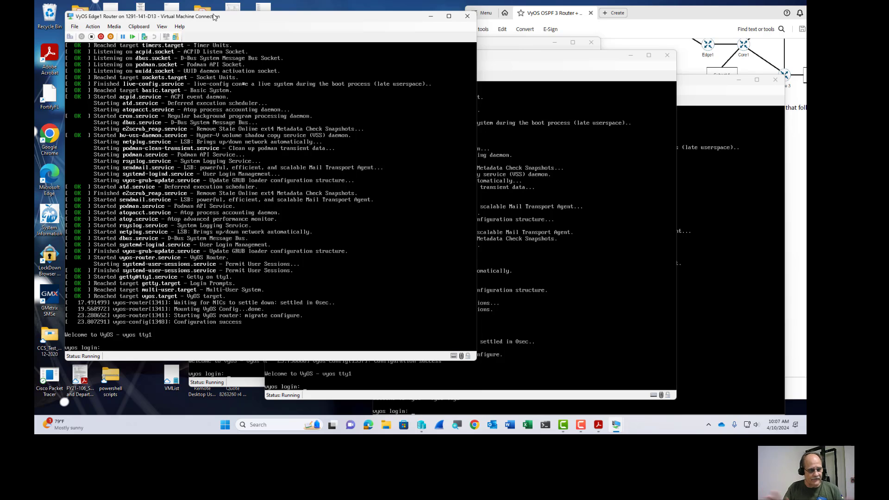
Log in to the Edge1 console with username vyos and its password.
type("yos")
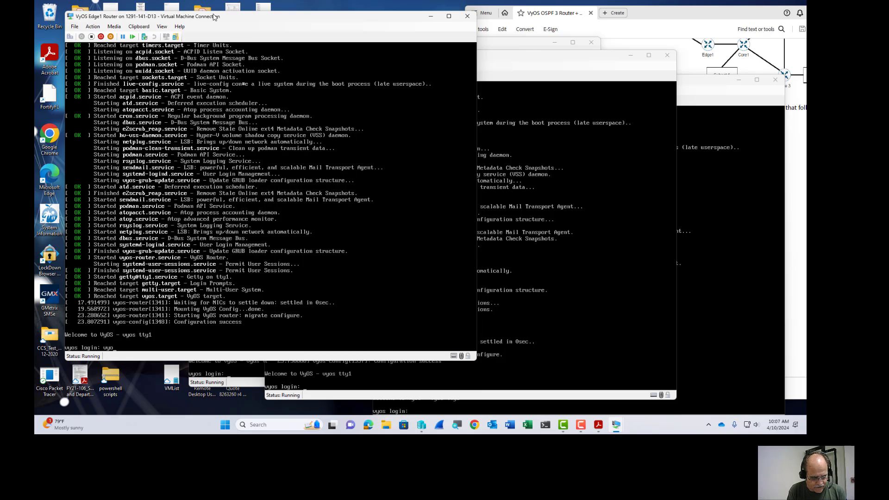
key("Return")
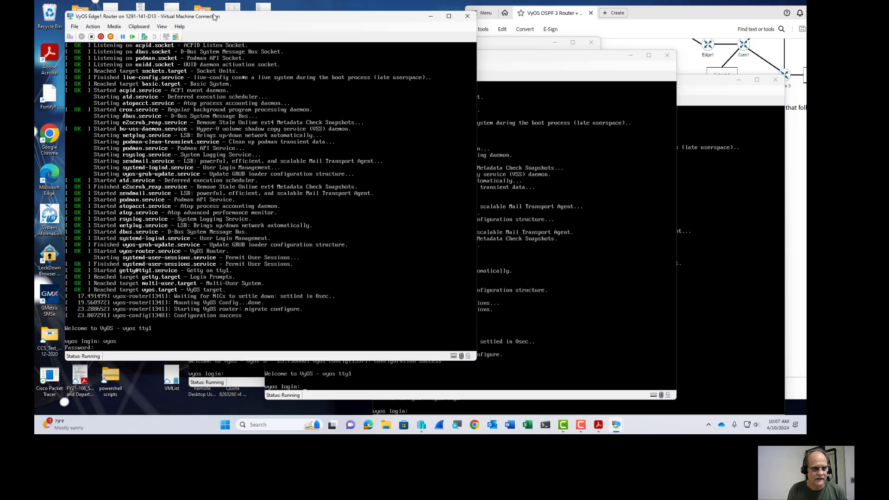
key("Return")
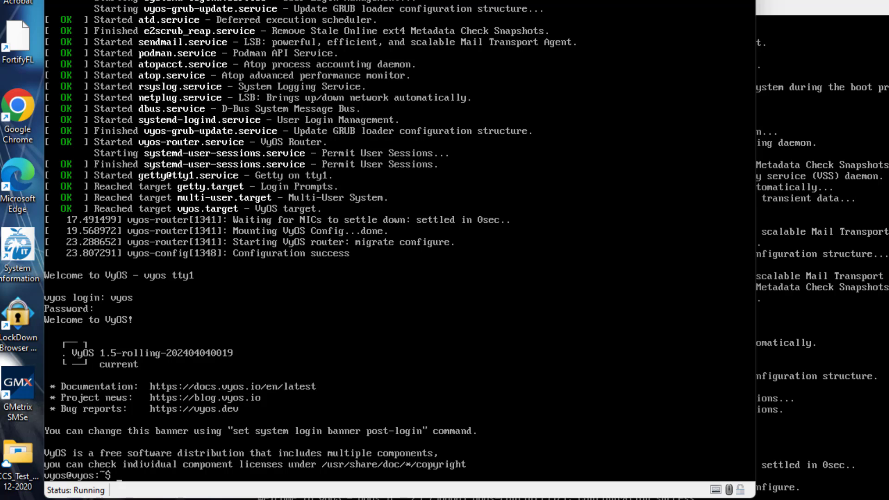
Eject the VyOS installation ISO from the DVD drives of the first two other router VMs.
key("alt+Tab")
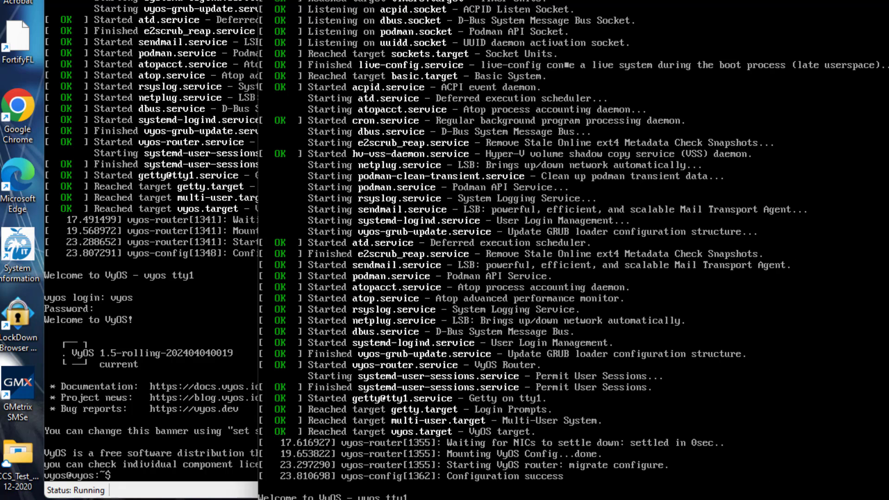
mouse_move(351, 0)
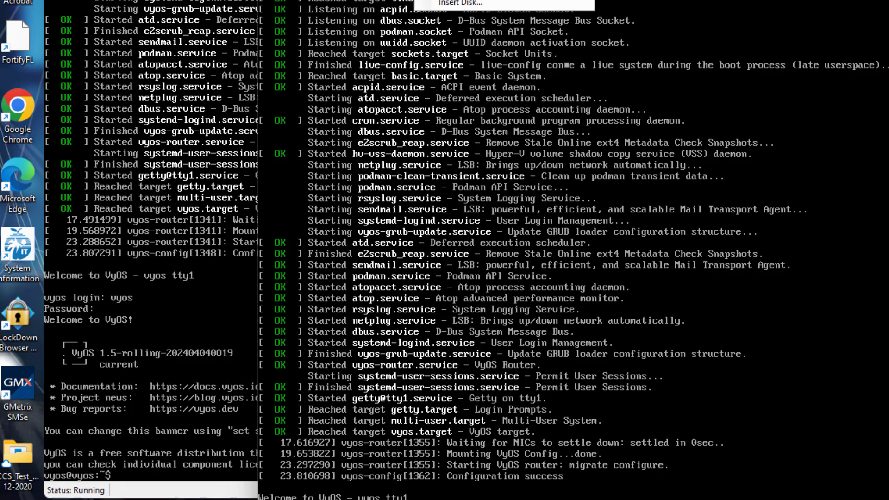
left_click(468, 0)
key("alt+Tab")
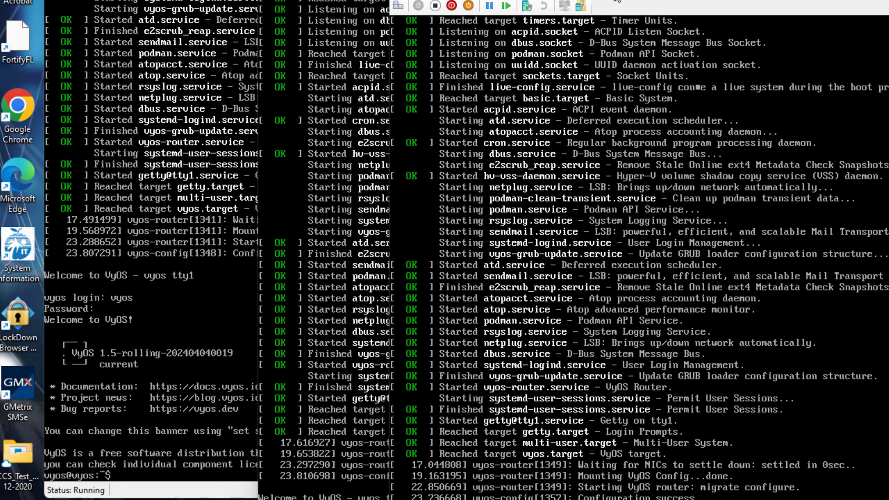
left_click(471, 0)
mouse_move(529, 5)
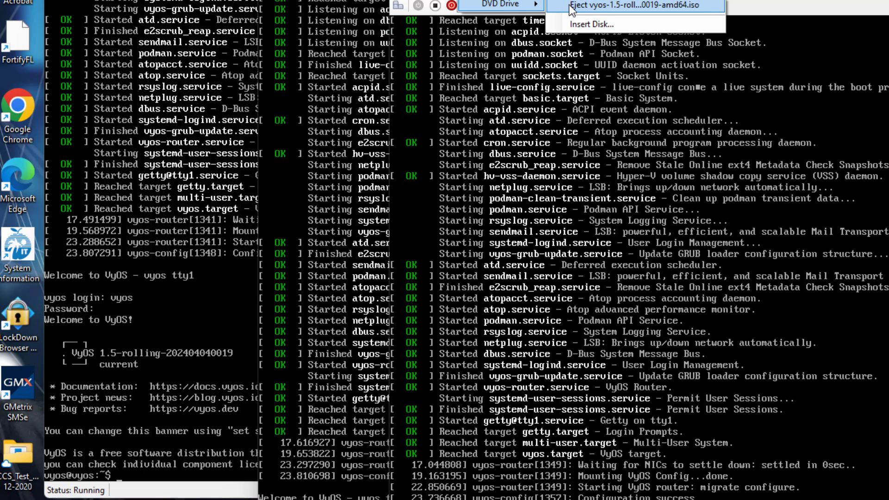
left_click(579, 4)
Eject the VyOS ISO from Core3's DVD drive and return to the Edge1 console.
left_click(885, 23)
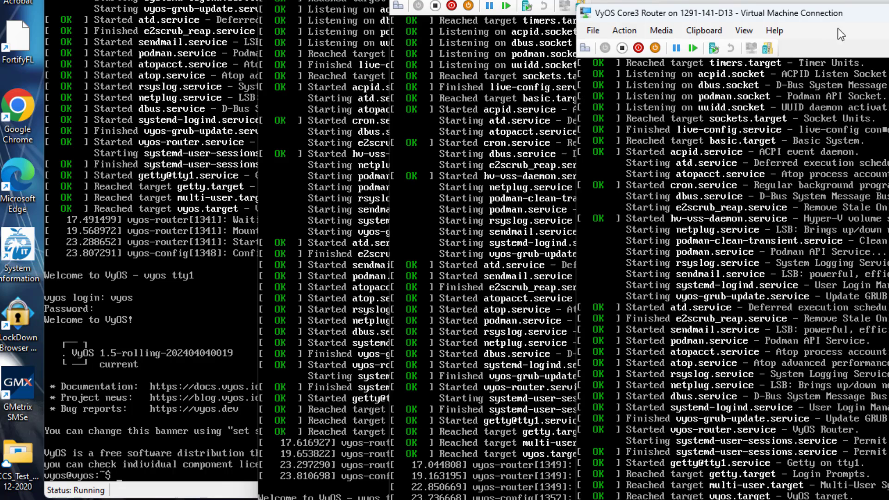
left_click(667, 32)
mouse_move(726, 48)
left_click(762, 46)
key("alt+Tab")
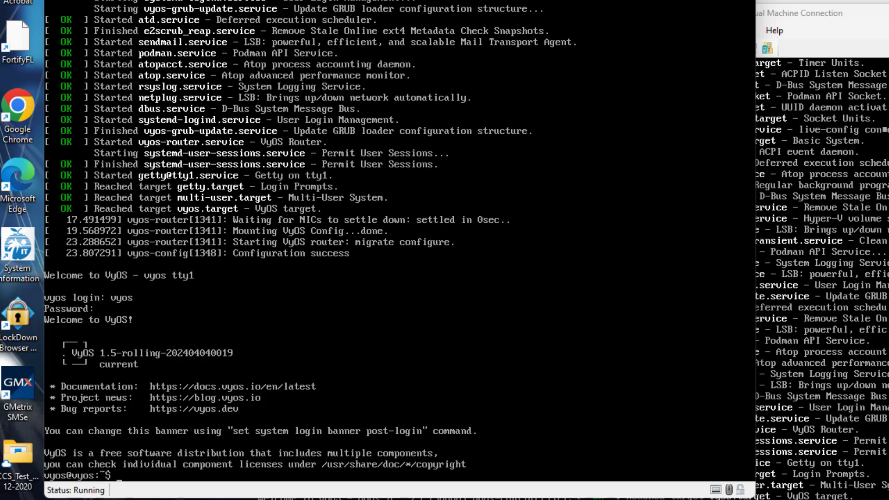
Scroll the setup PDF to the Edge1, Core1, Core2 and Core3 OSPF tables beside the Edge1 console.
key("alt+Tab")
scroll(835, 250, "down", 15)
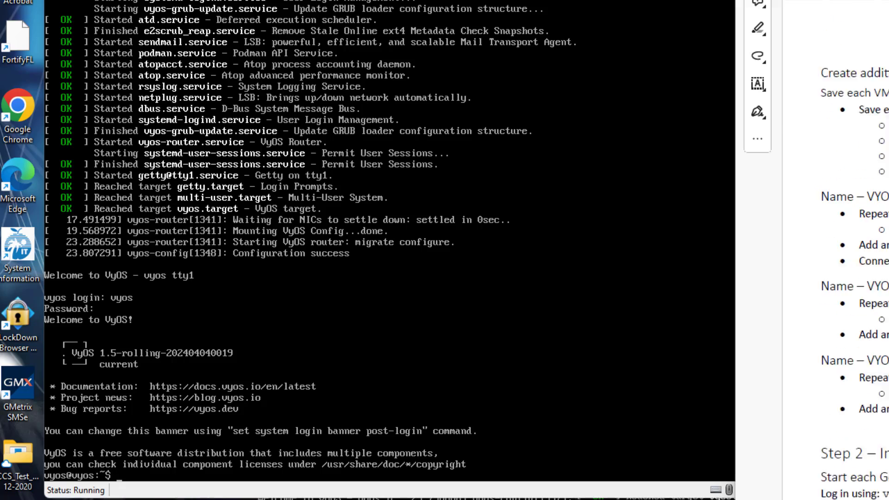
scroll(835, 250, "down", 4)
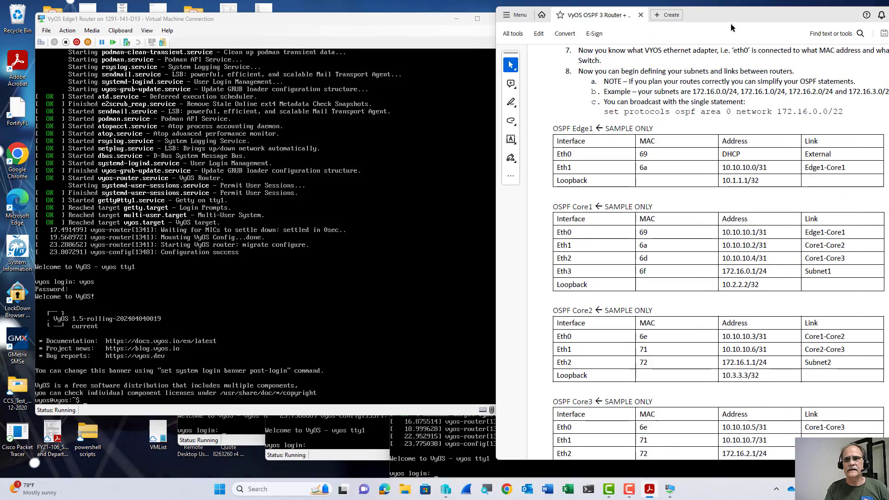
left_click_drag(725, 19, 720, 19)
left_click_drag(613, 17, 608, 25)
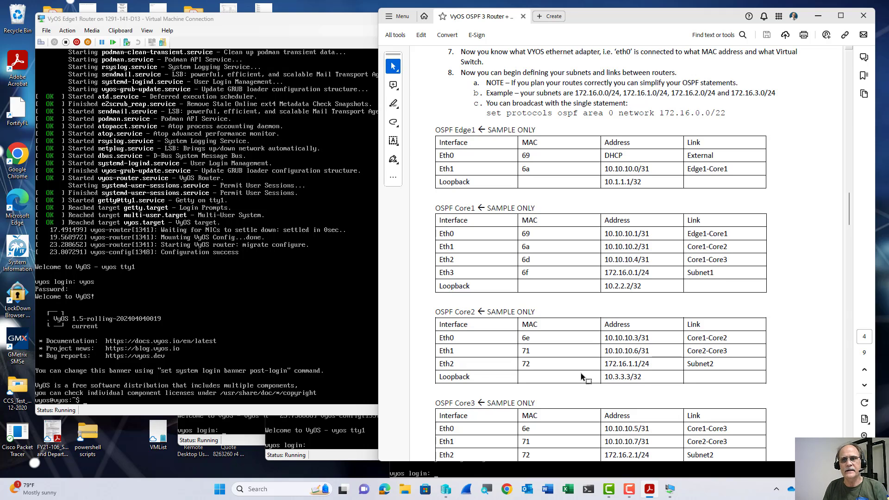
scroll(581, 371, "down", 2)
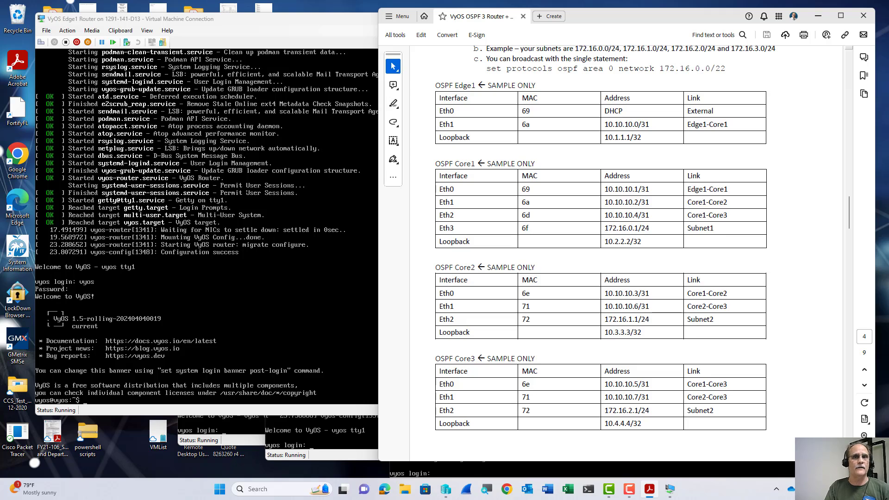
left_click(259, 297)
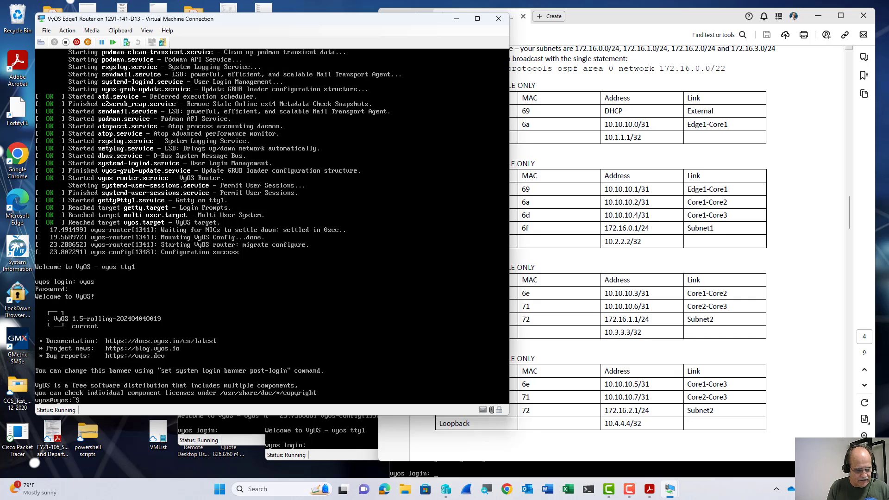
Run 'sh int' on Edge1 to show eth0 and eth1 MAC endings 30 and 31.
type("ow")
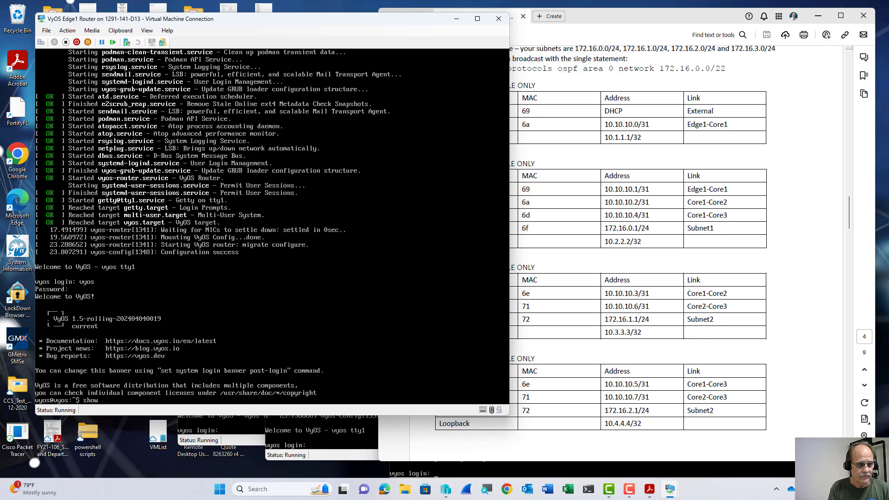
type(" interfaces")
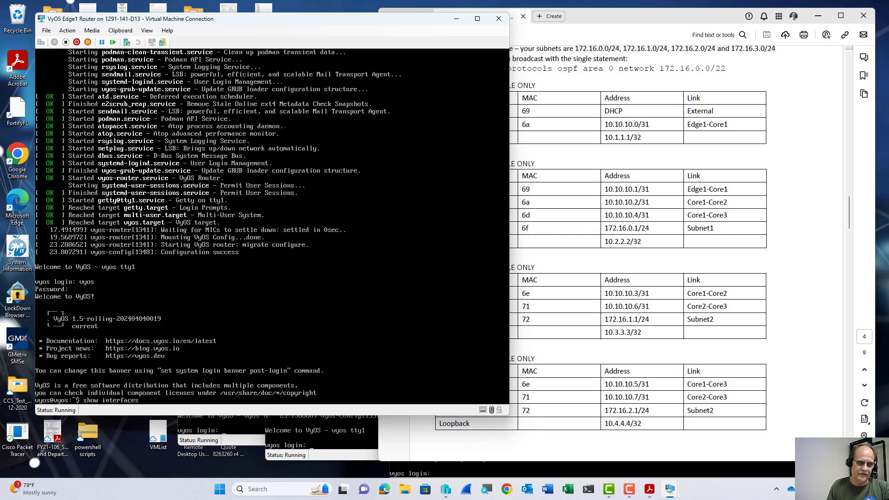
key("BackSpace")
key("BackSpace")
key("BackSpace")
key("BackSpace")
key("BackSpace")
key("BackSpace")
key("BackSpace")
key("BackSpace")
key("BackSpace")
key("BackSpace")
key("BackSpace")
key("BackSpace")
key("BackSpace")
key("BackSpace")
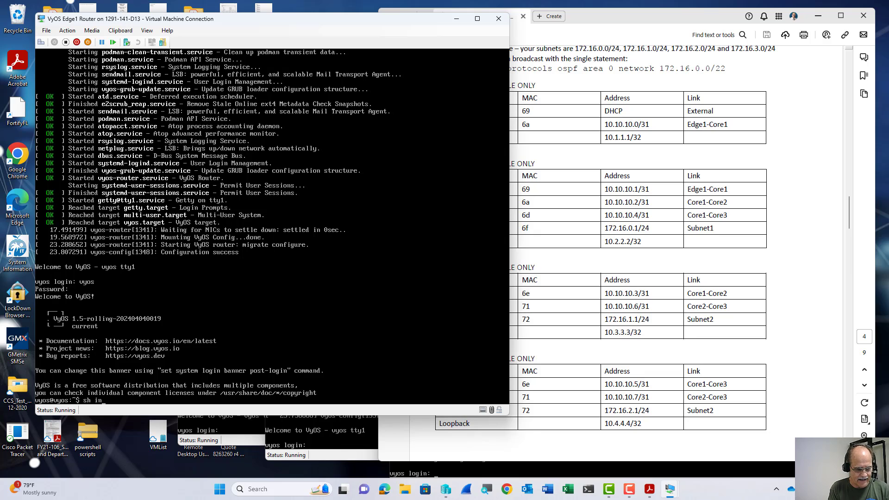
type("int")
key("Return")
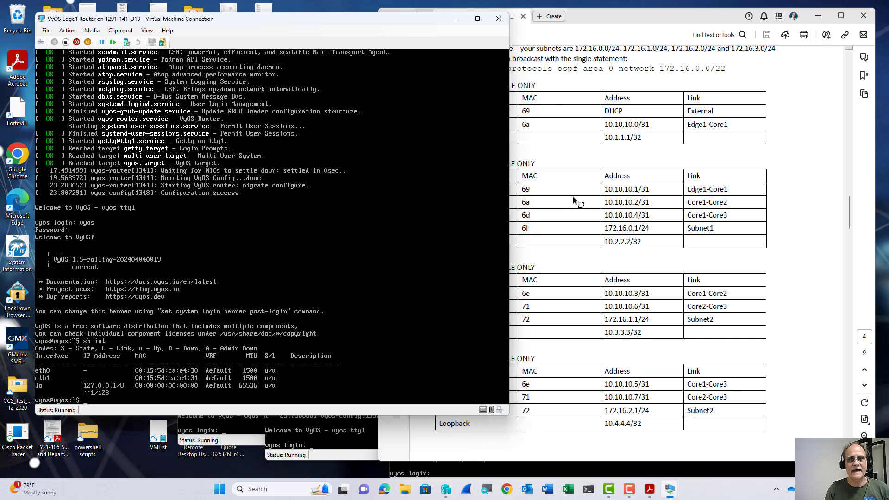
left_click(552, 113)
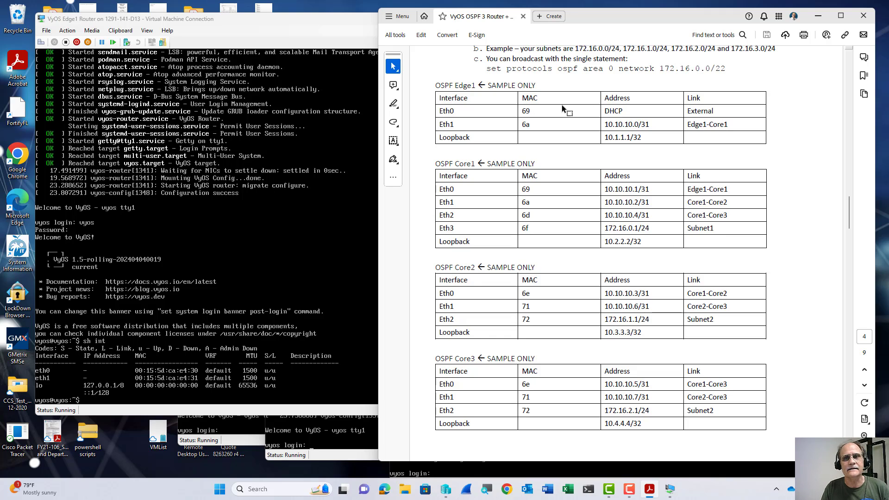
Close the setup PDF and scroll the Word document to the OSPF Edge1 table.
left_click(863, 16)
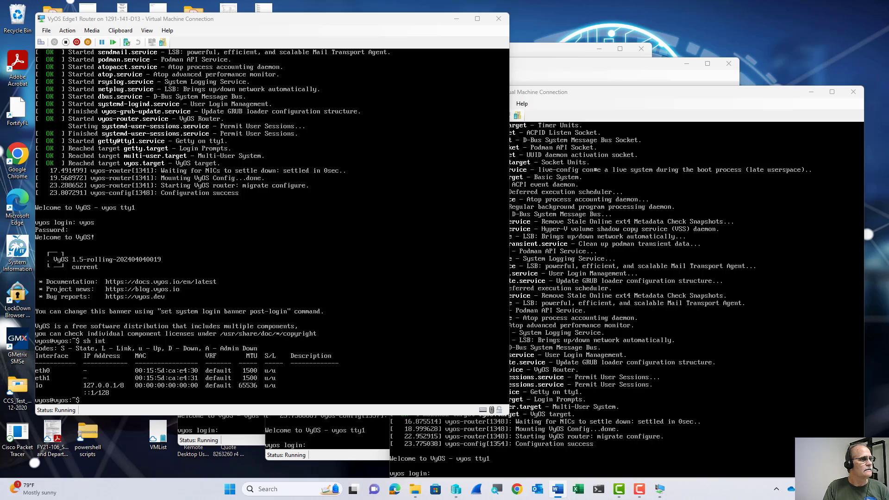
left_click_drag(0, 46, 686, 14)
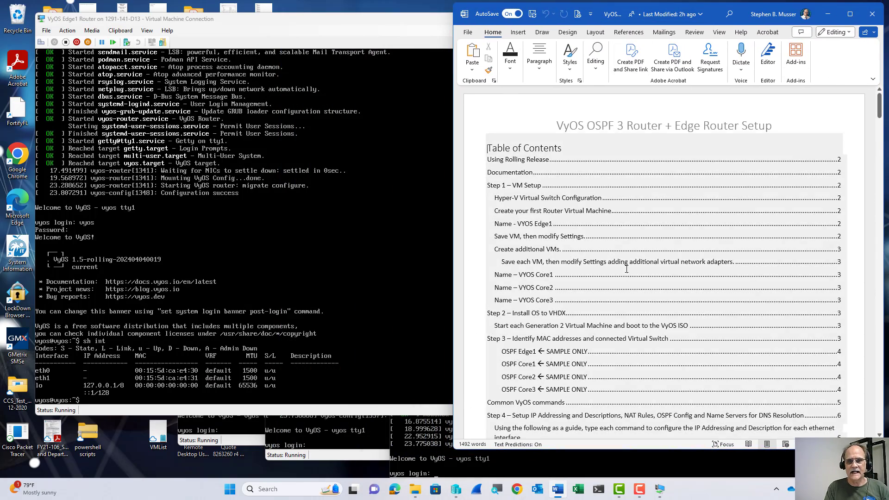
scroll(626, 268, "down", 15)
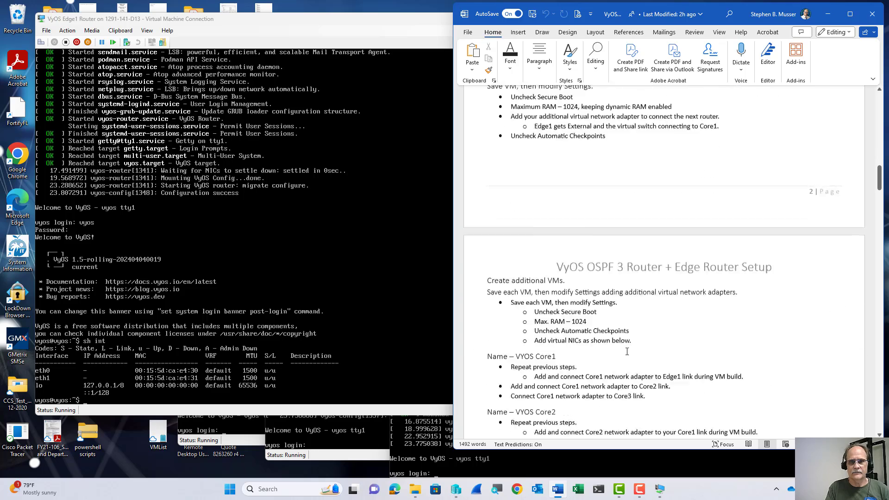
scroll(626, 351, "down", 15)
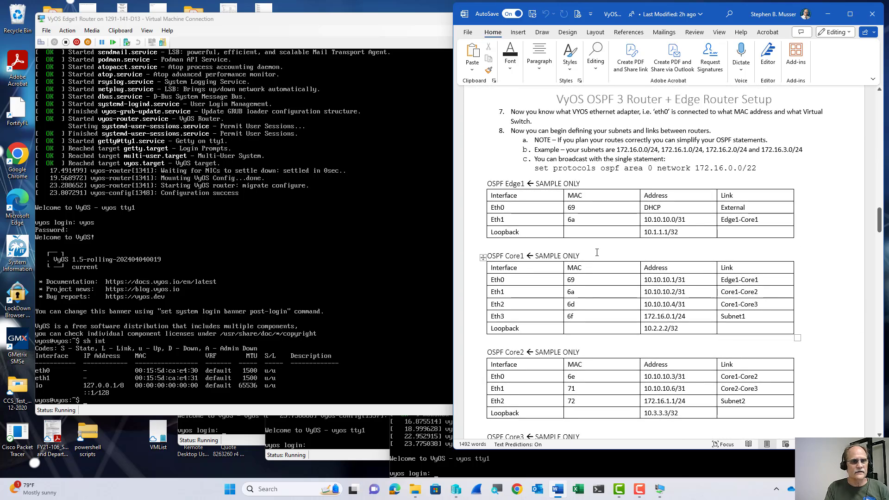
Replace the sample MACs with 30 for Eth0 and 31 for Eth1 in the Edge1 table.
left_click(582, 209)
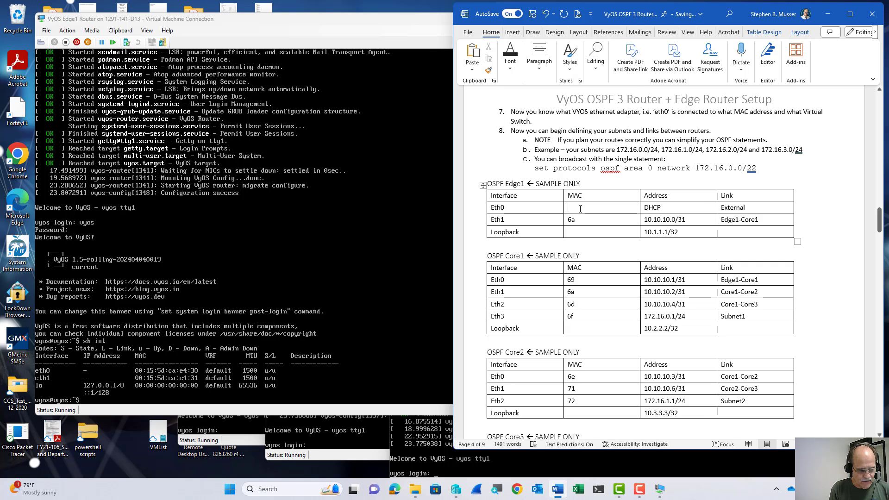
key("BackSpace")
key("BackSpace")
type("30")
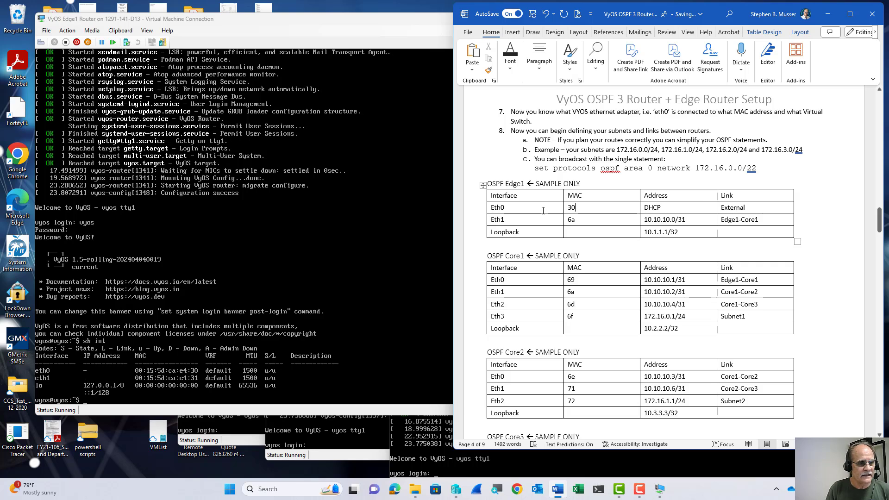
left_click(576, 223)
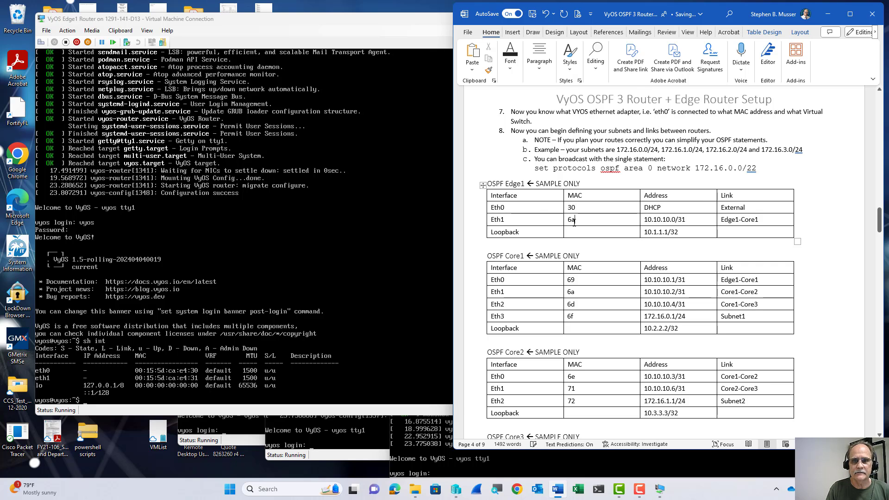
key("BackSpace")
key("BackSpace")
type("31")
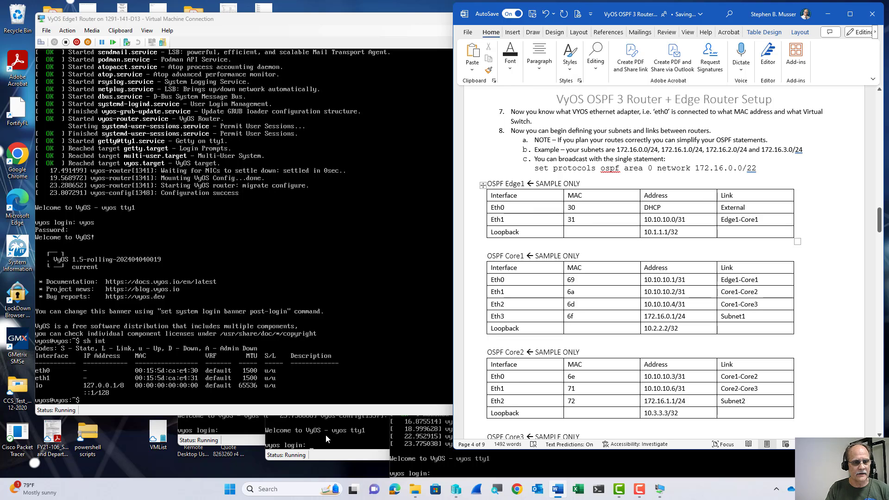
Move the Core1 console into view and log in with the router's username and password.
left_click(235, 440)
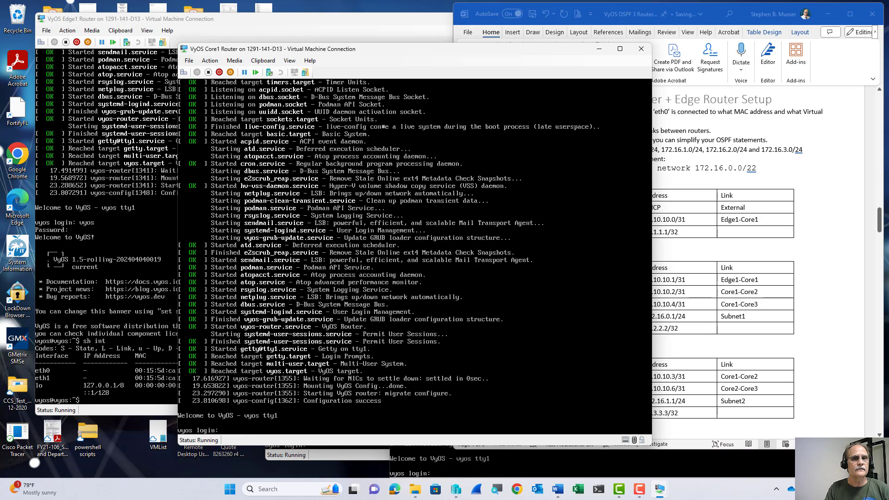
left_click_drag(389, 53, 351, 49)
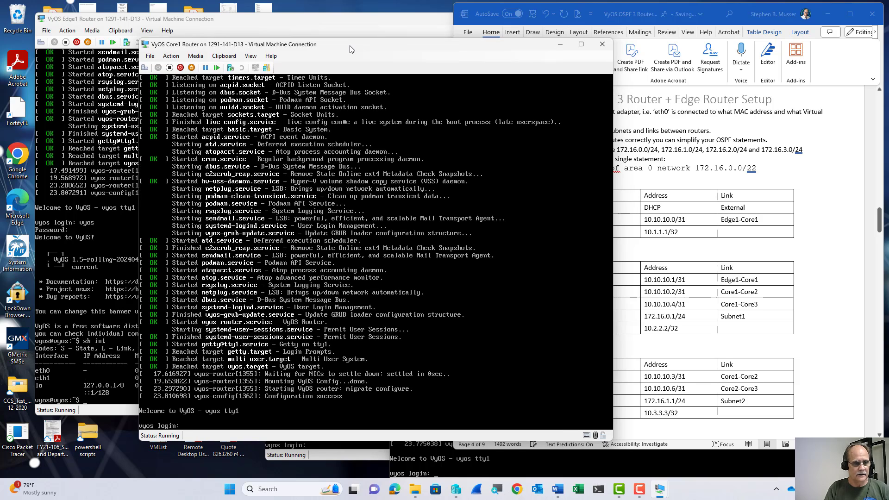
type("vyos")
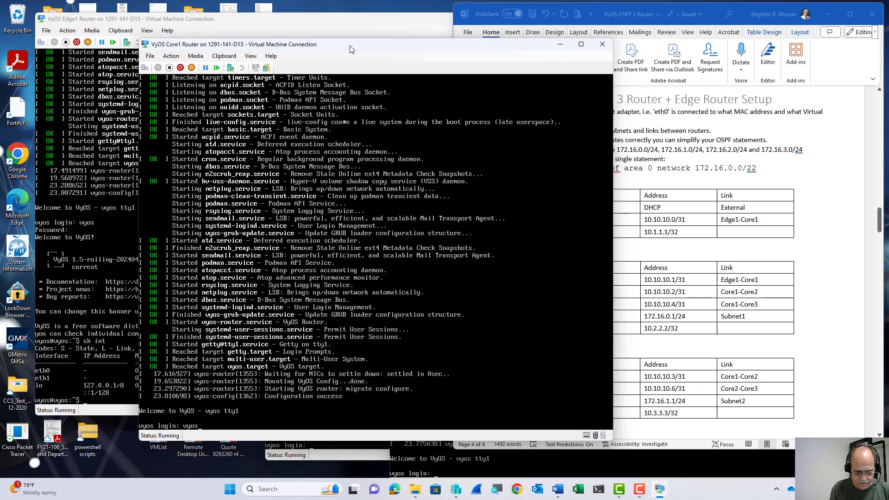
key("Return")
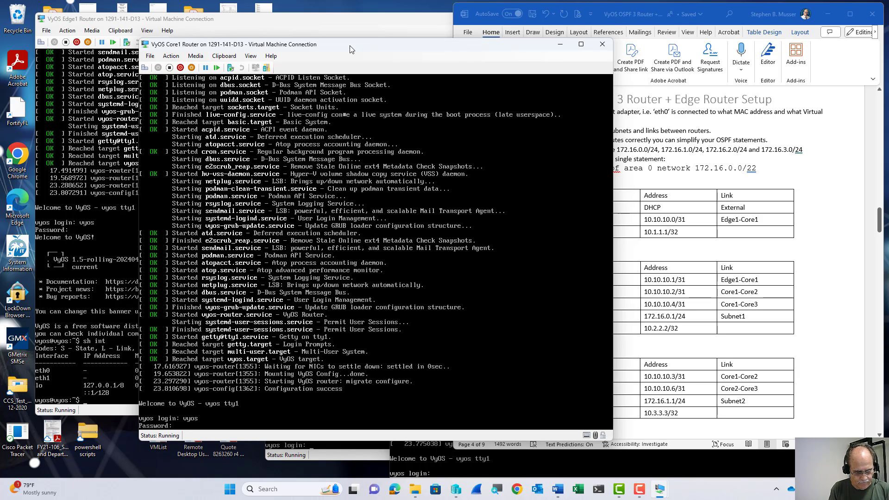
type("vyos")
key("Return")
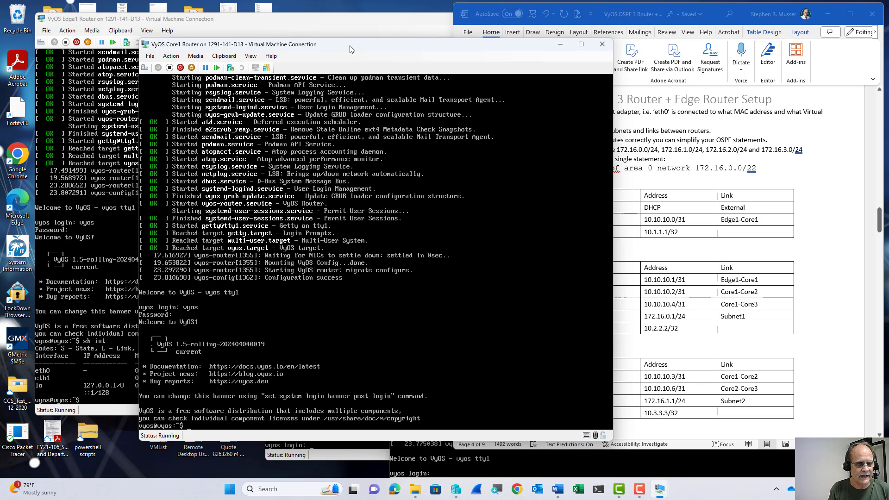
Run 'sh int' on Core1 to list MAC endings 32 through 35.
type("sh int")
key("Return")
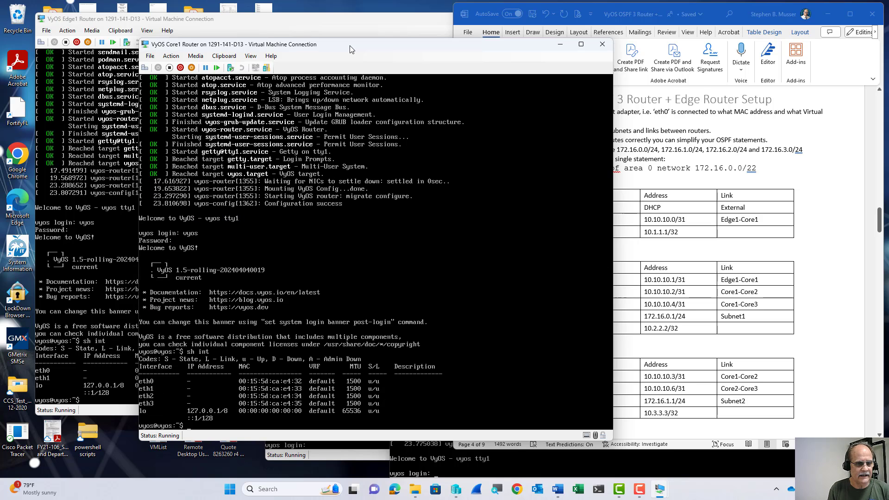
left_click(823, 197)
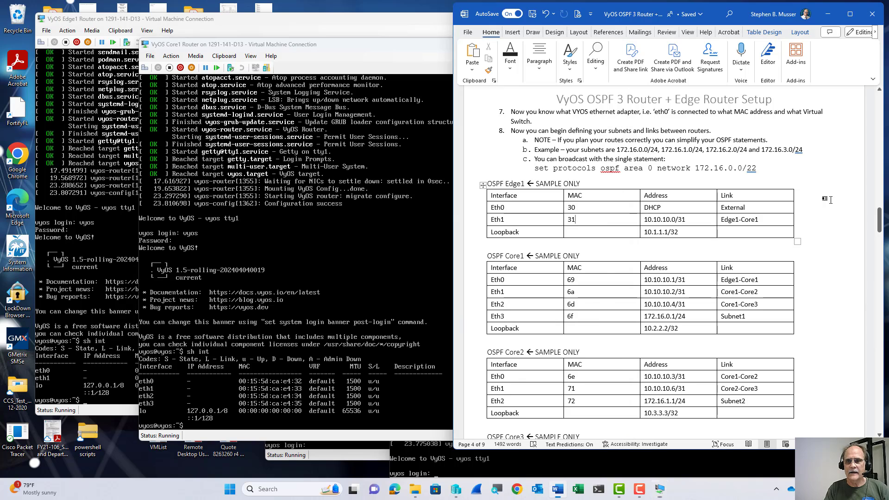
Enter Core1 MAC endings 32 for Eth0 and 33 for Eth1.
left_click(581, 282)
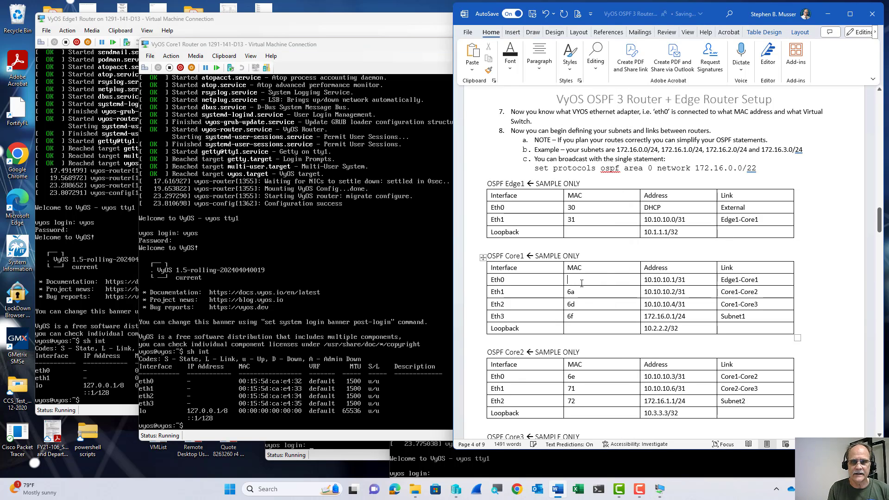
key("BackSpace")
key("BackSpace")
type("32")
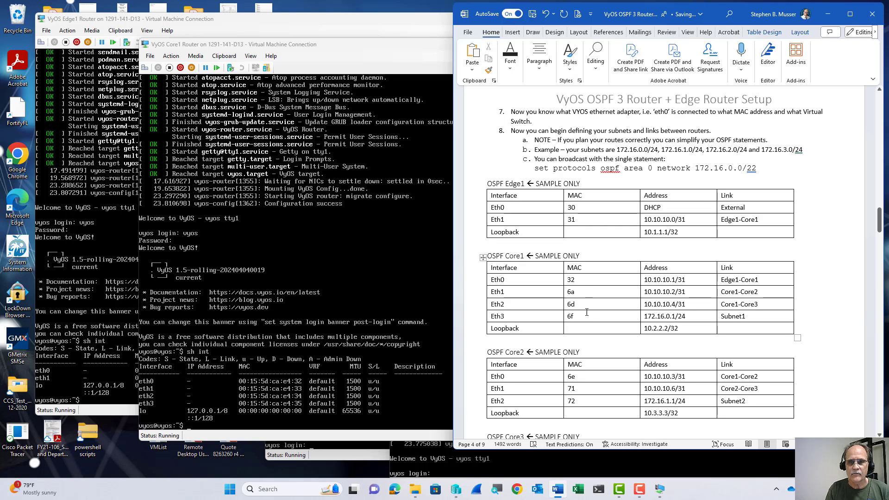
left_click(583, 293)
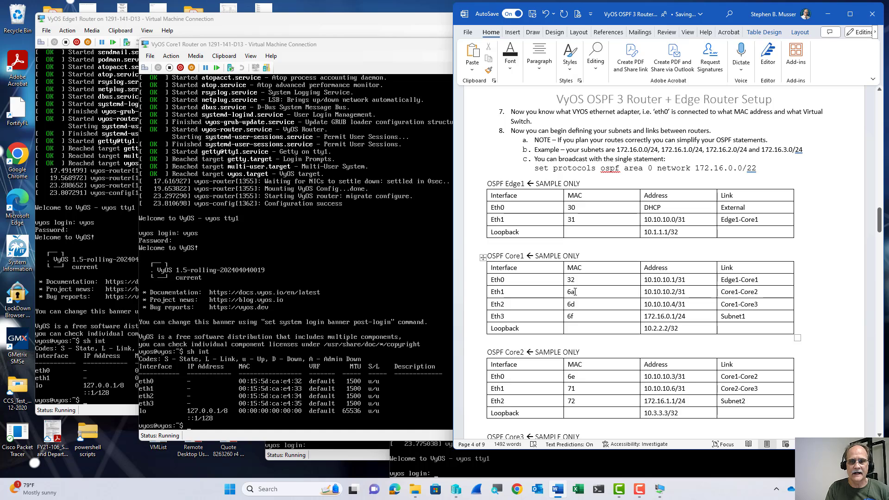
double_click(570, 292)
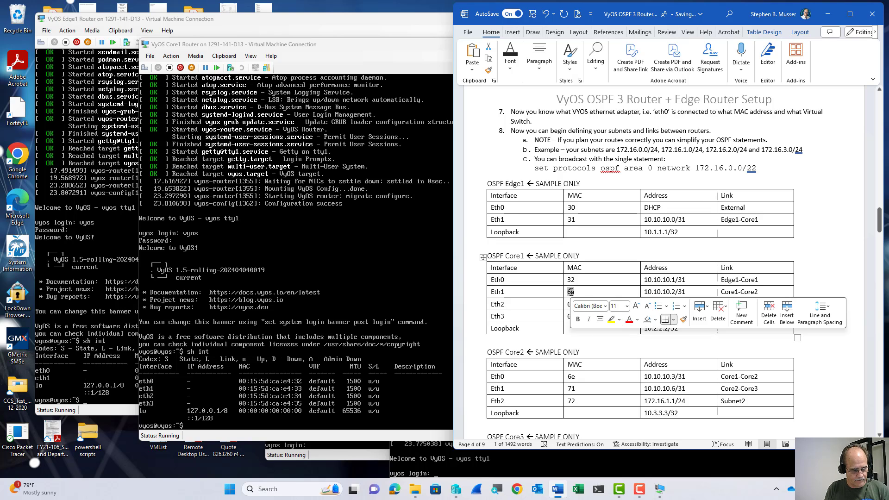
type("33")
Enter Core1 MAC endings 34 for Eth2 and 35 for Eth3.
double_click(571, 304)
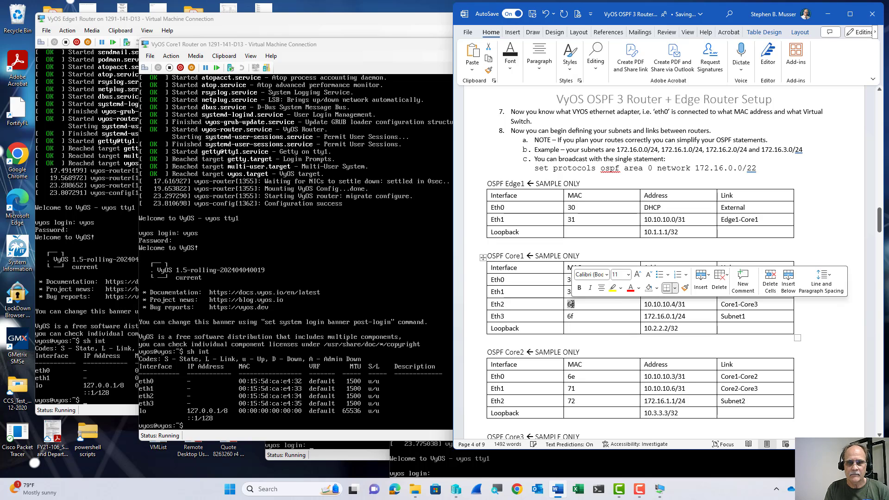
type("34")
double_click(564, 316)
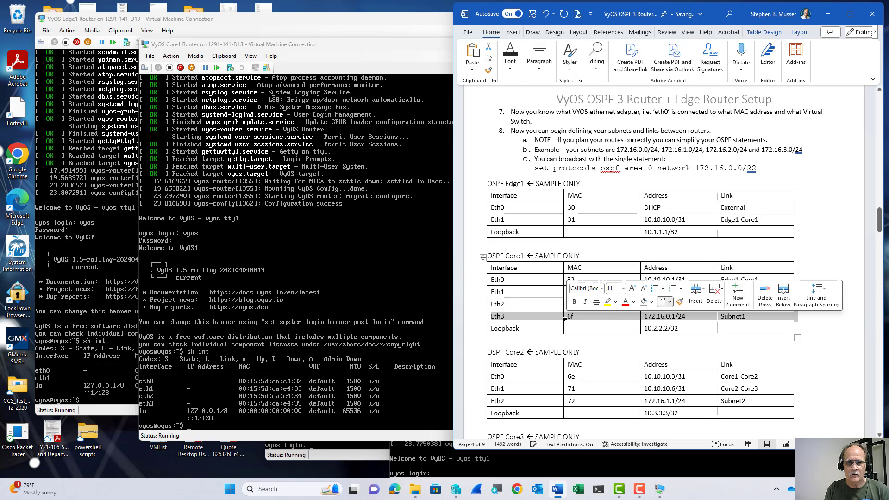
left_click(571, 316)
double_click(571, 317)
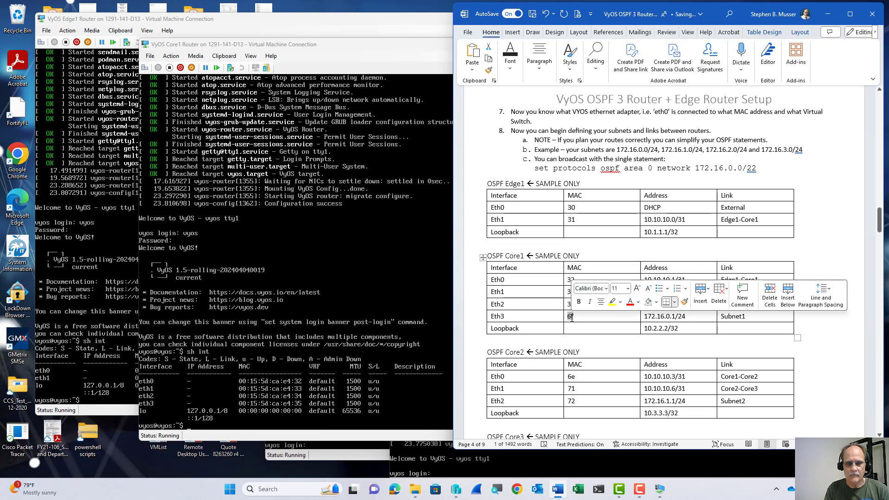
type("35")
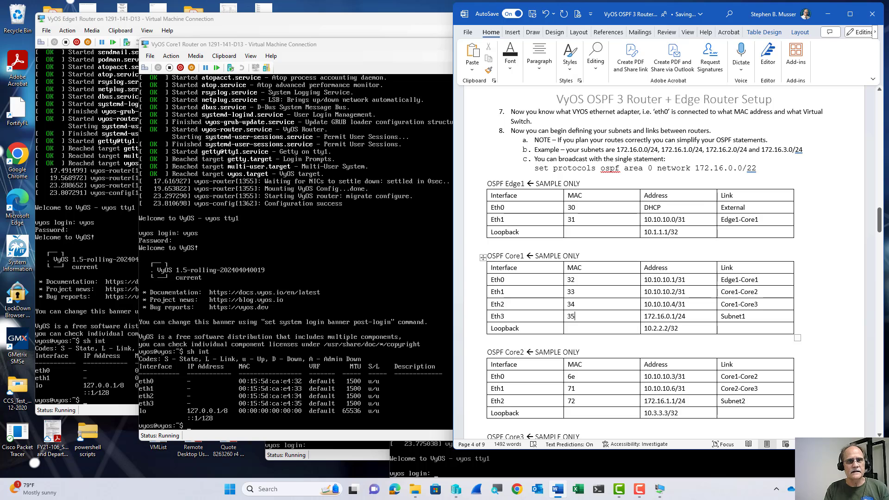
left_click(340, 444)
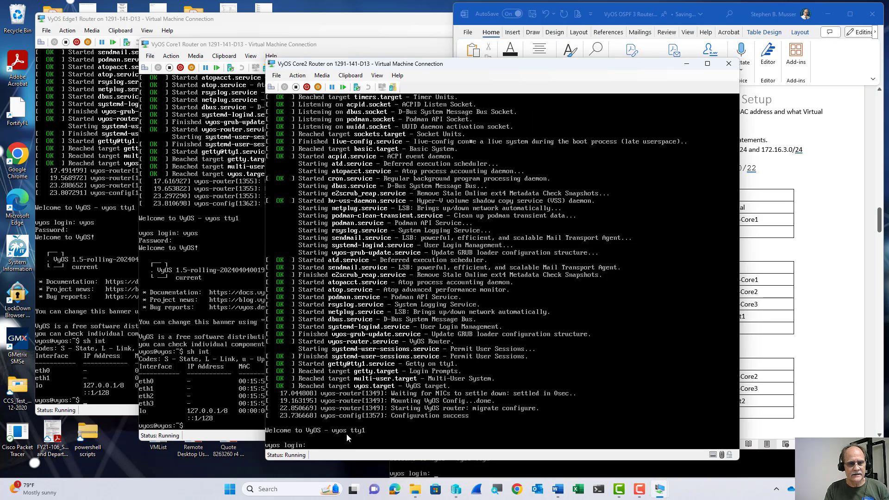
Log in to Core2 and run 'sh int', showing eth0–eth2 MAC endings 36, 37 and 38.
type("vyos")
key("Return")
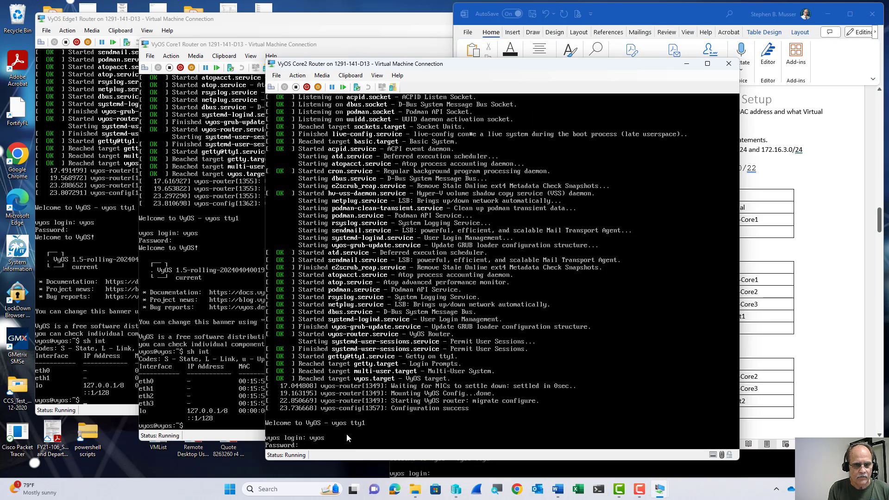
type("vyos")
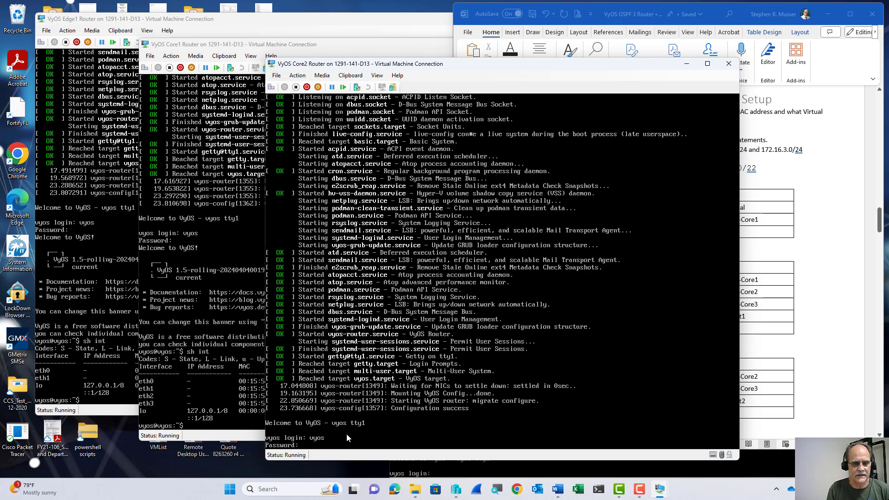
key("Return")
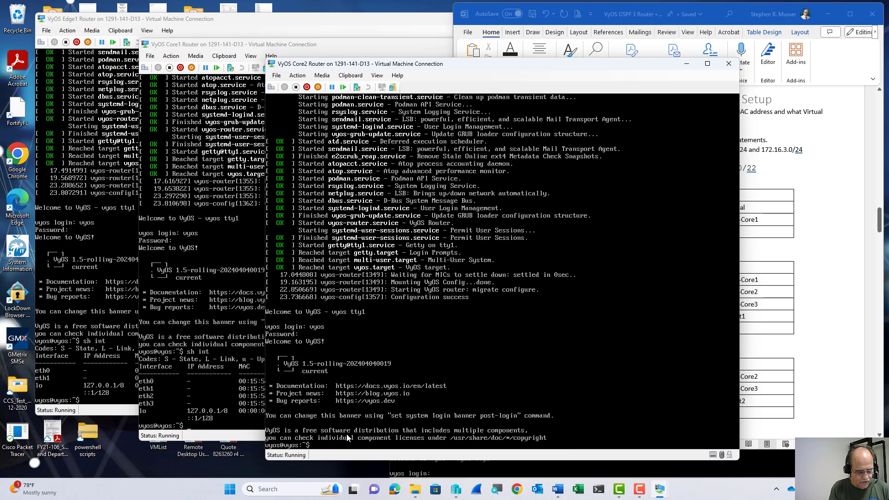
type("sh int")
key("Return")
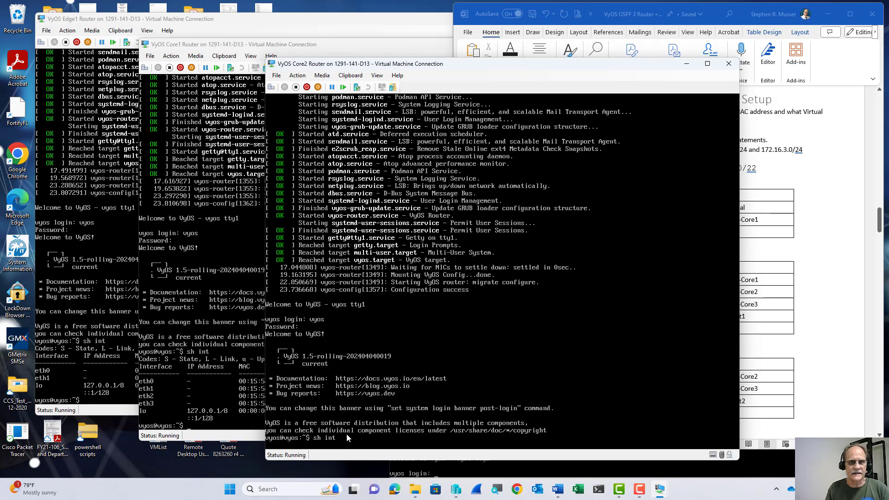
left_click(605, 14)
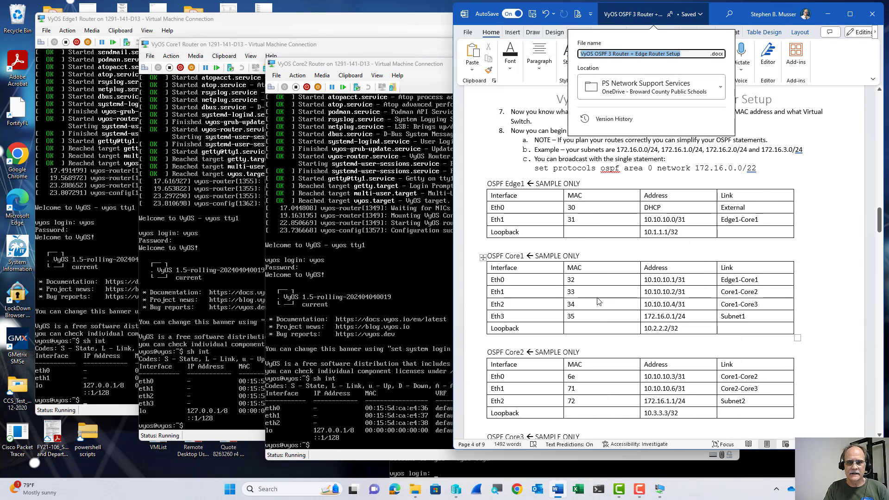
Replace Core2's sample MACs 6e, 71 and 72 with 36, 37 and 38 for Eth0–Eth2.
left_click(588, 378)
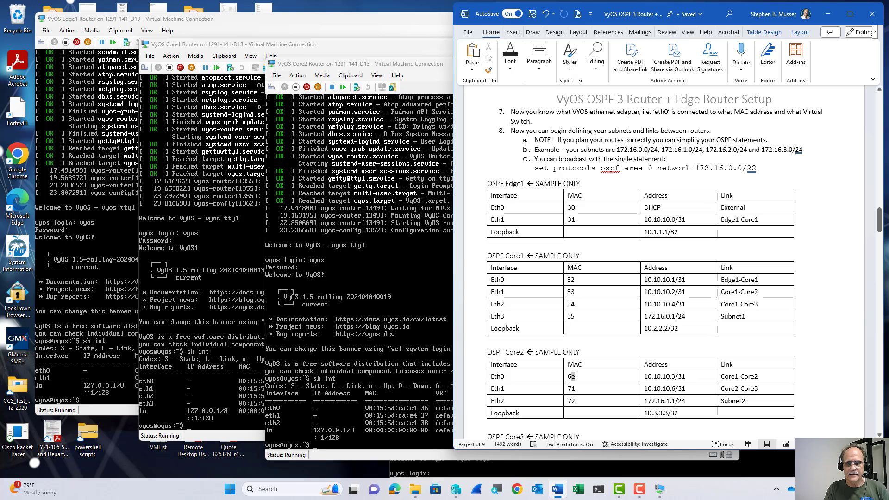
double_click(570, 376)
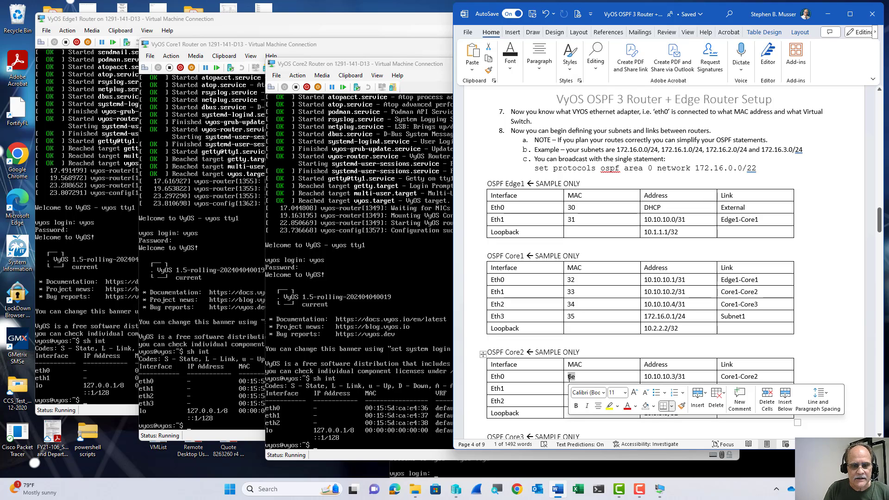
type("36")
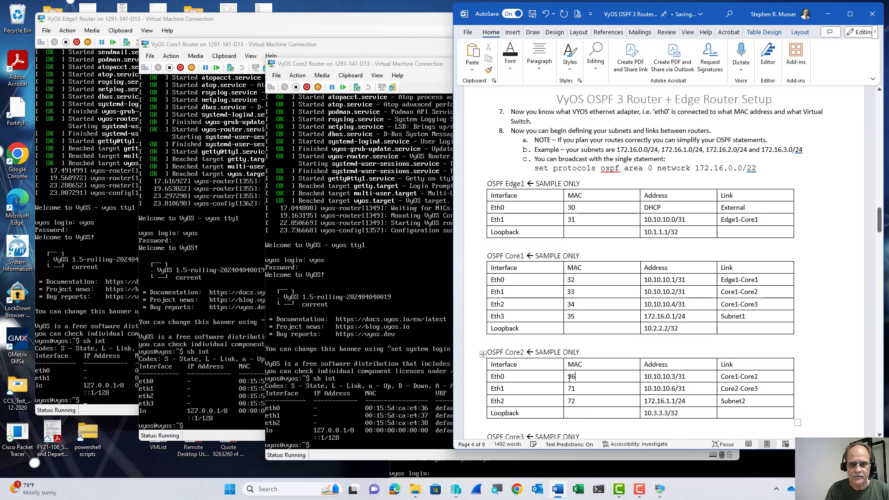
double_click(572, 389)
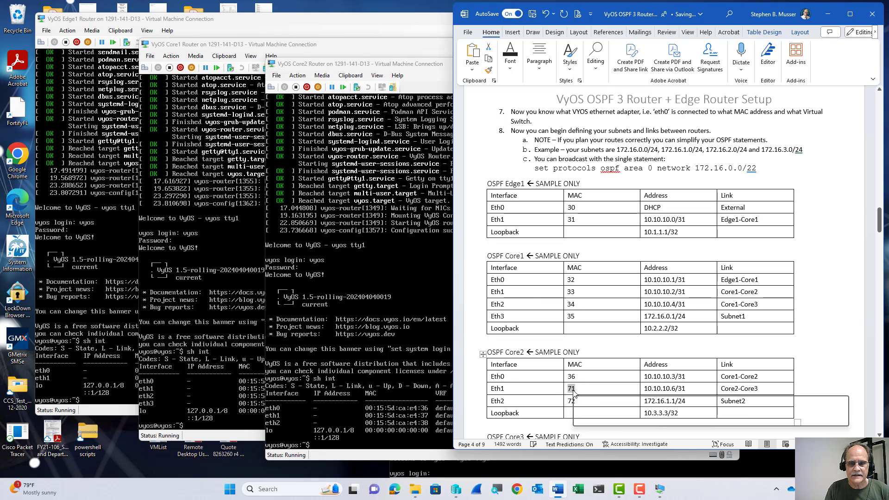
type("37")
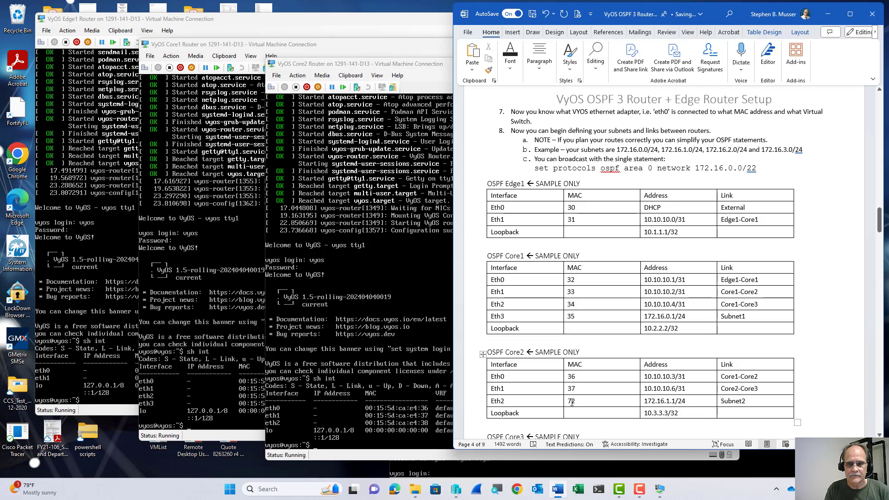
double_click(571, 401)
type("38")
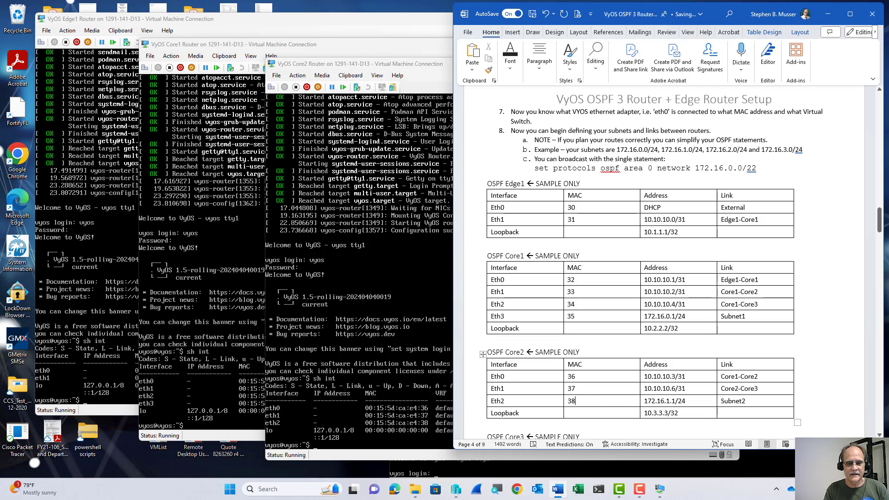
left_click(574, 468)
Enter the login name at the Core3 console and shift its window slightly up-left.
type("vyo")
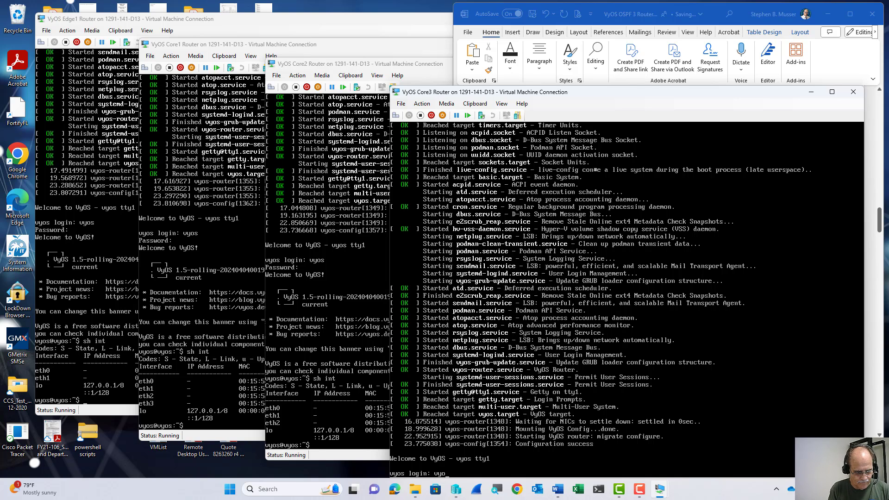
type("s")
key("Return")
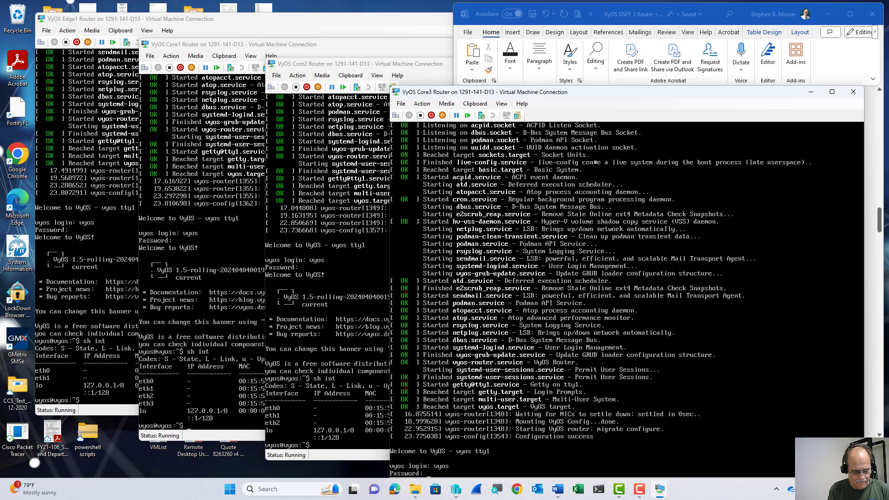
type("vyos")
key("Return")
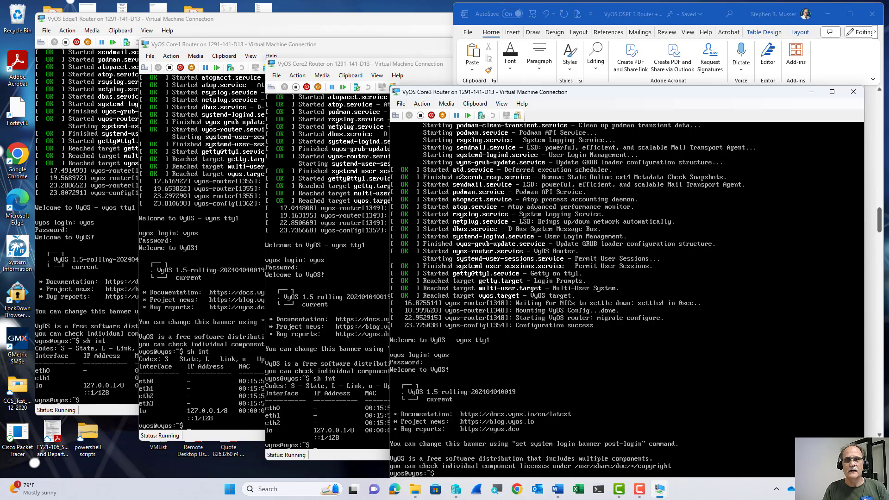
left_click_drag(679, 97, 661, 84)
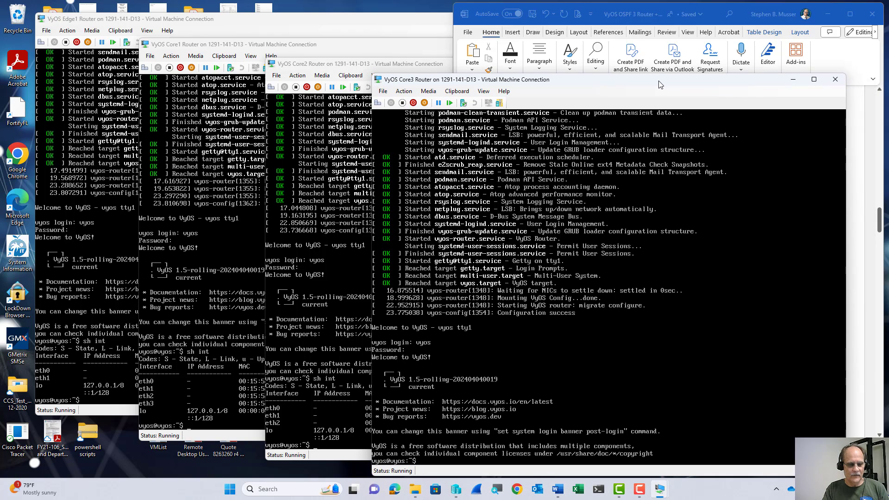
Scroll the Word setup document and close its file-name panel.
left_click(657, 17)
scroll(708, 278, "down", 8)
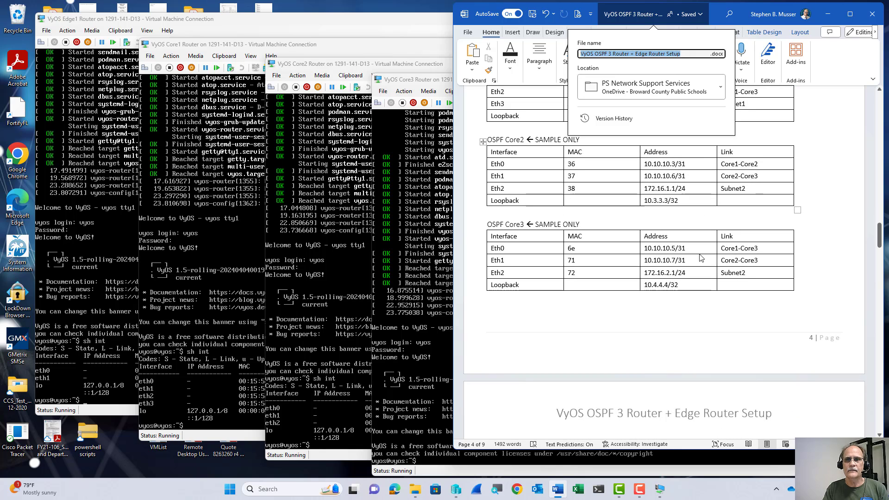
left_click(691, 305)
left_click(537, 459)
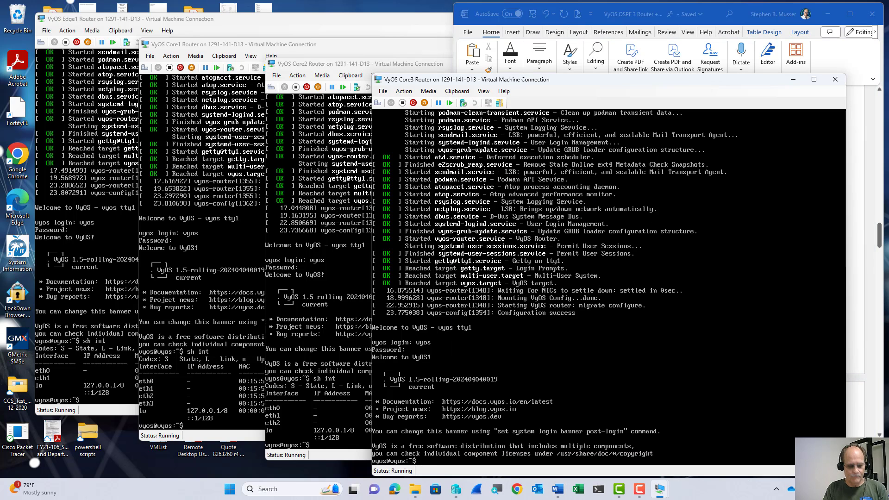
Finish the Core3 login with the password and run 'sh int' to list MACs 39, 3a and 3b.
type("vyos")
key("Return")
type("vyos")
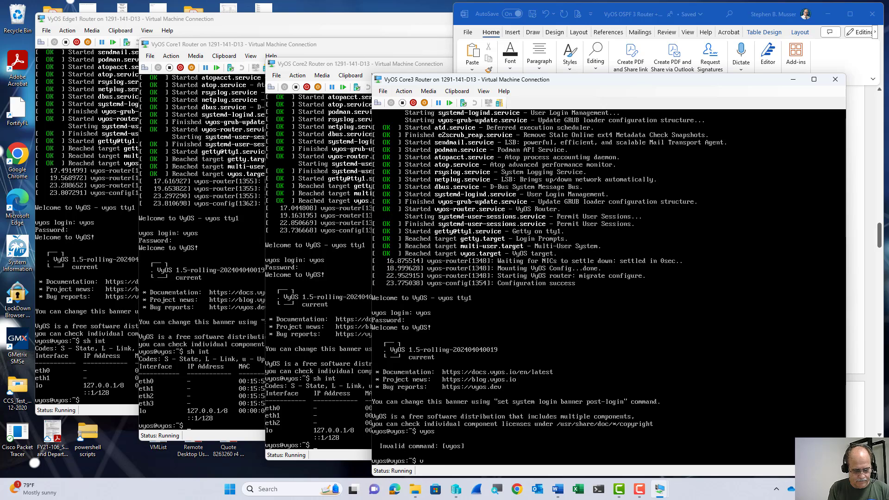
key("Return")
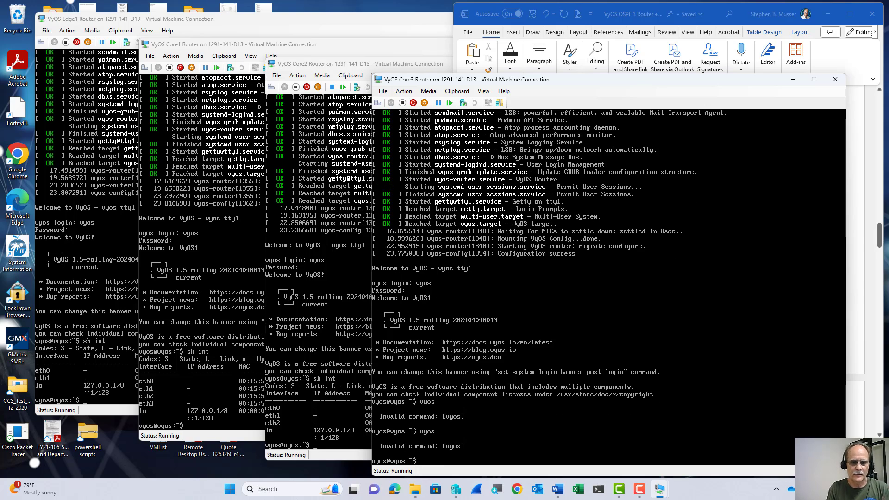
type("sh")
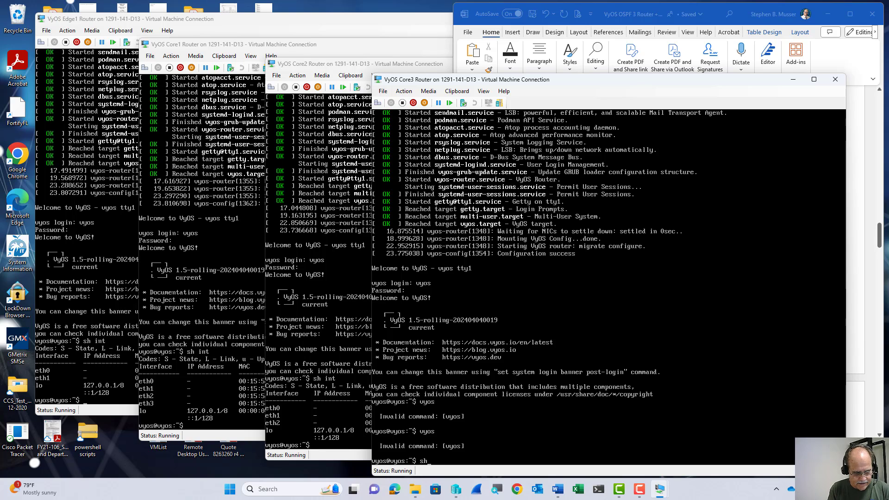
type(" int")
key("Return")
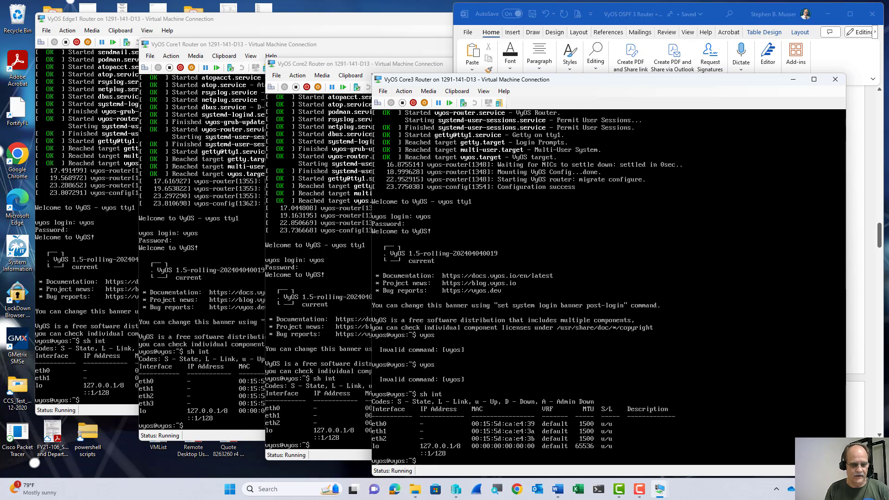
Replace Core3's sample MACs 6e, 71 and 72 with 39, 3a and 3b for Eth0–Eth2.
left_click(606, 15)
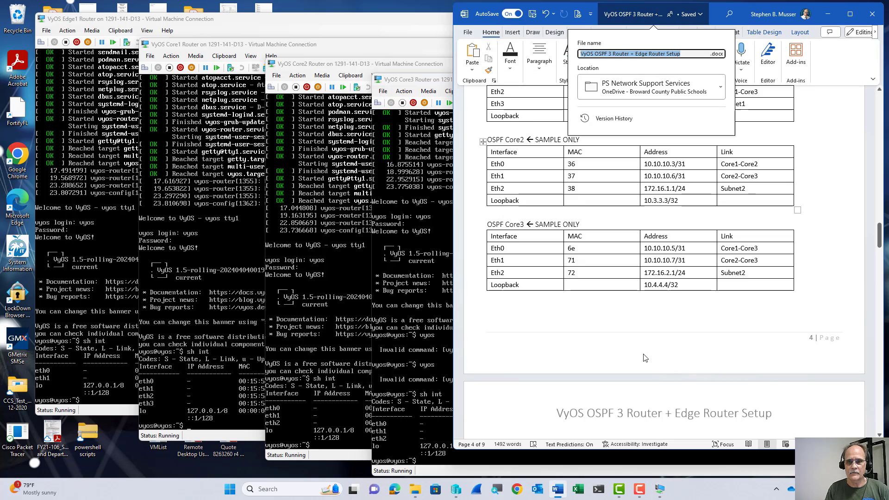
left_click(572, 250)
double_click(571, 249)
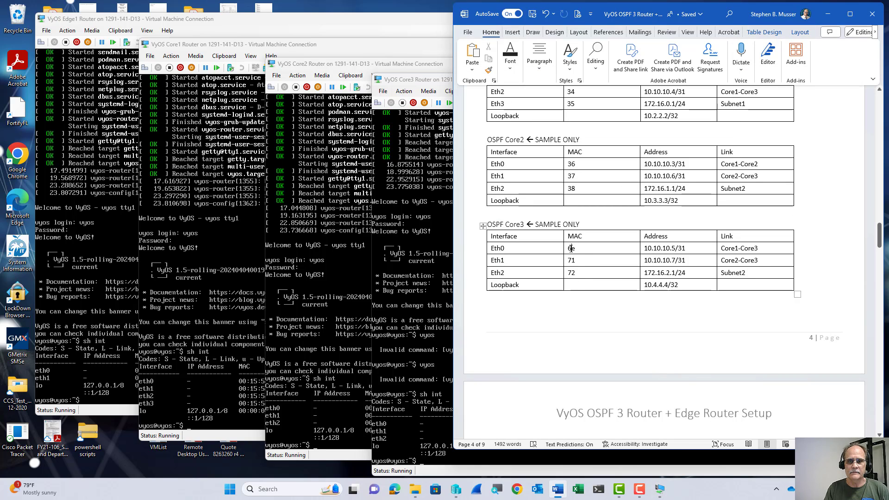
type("39")
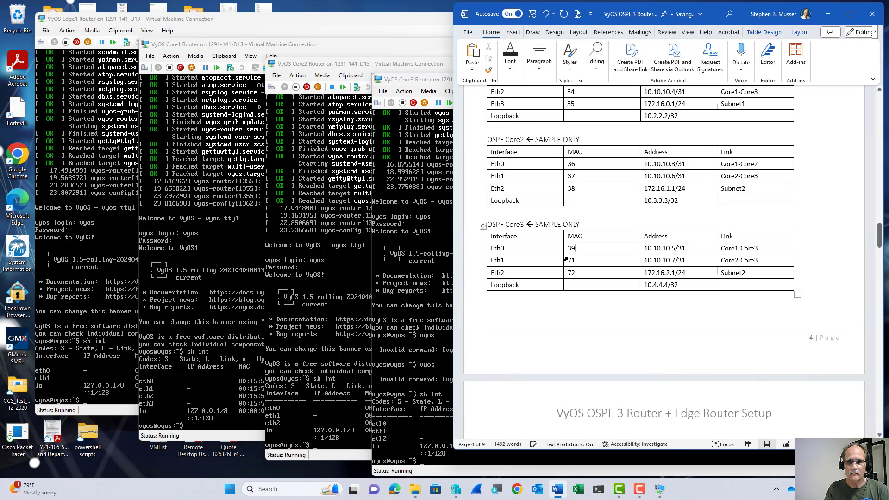
double_click(569, 261)
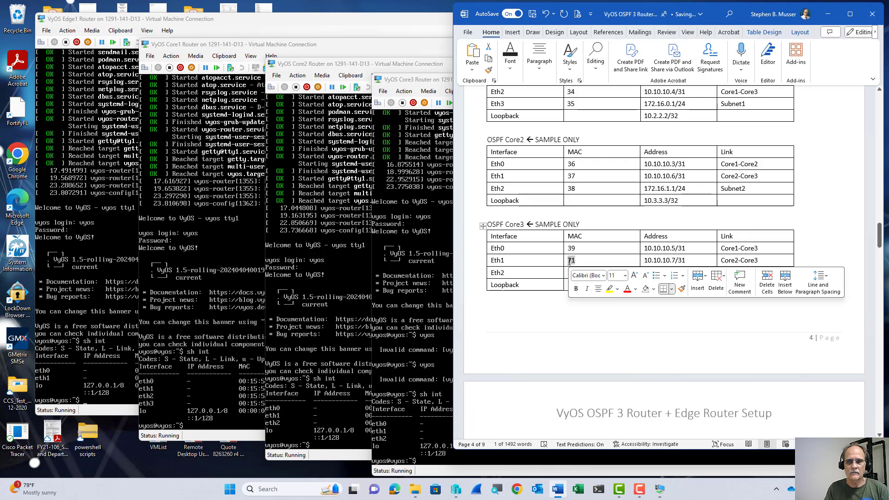
type("3a")
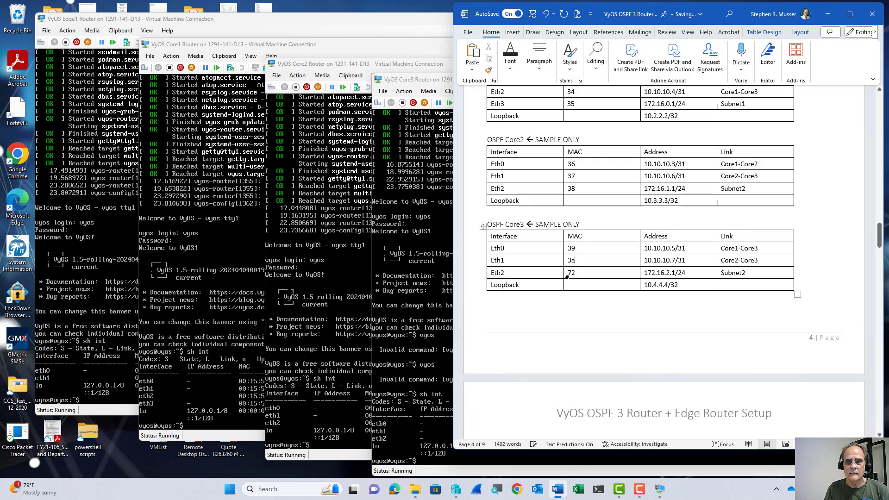
double_click(569, 273)
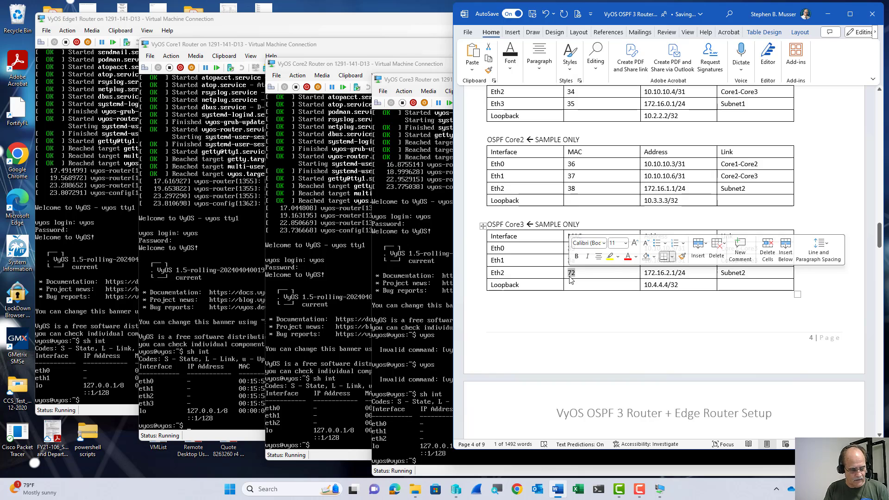
type("3b")
left_click(588, 340)
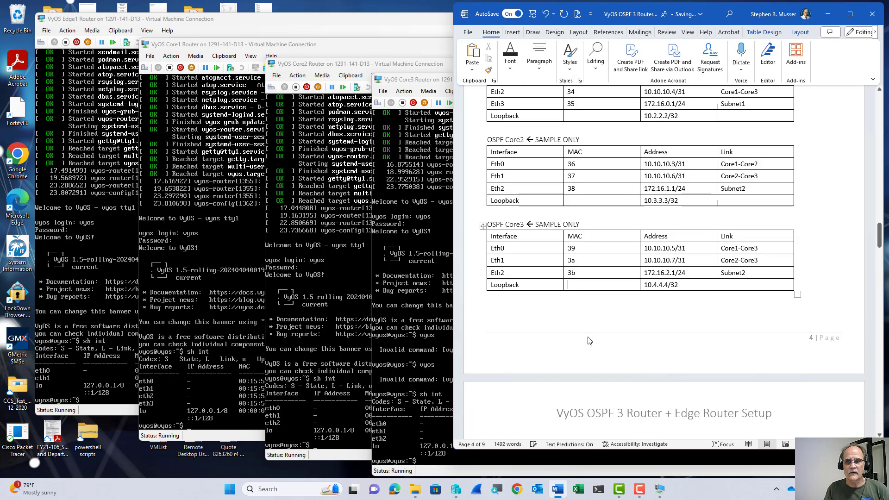
scroll(589, 341, "up", 3)
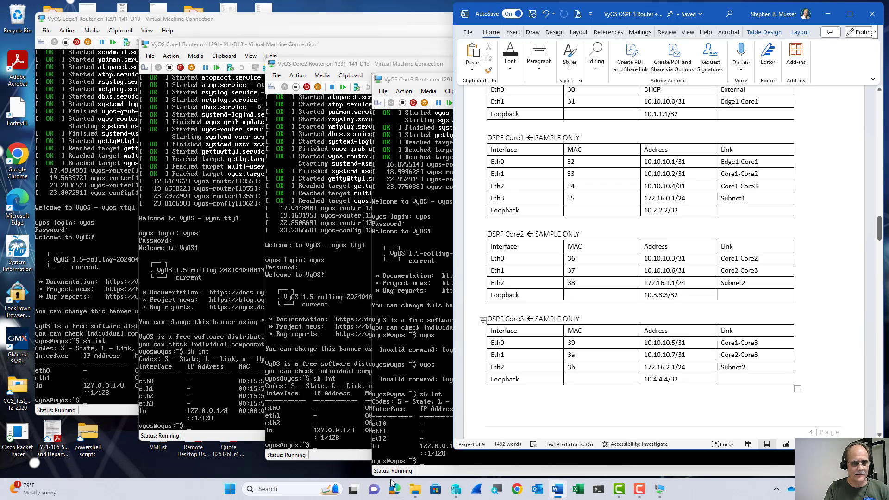
Review the VyOS Edge1 and Core1 Router network adapters, widening the Adapter column to read full MACs.
left_click(455, 491)
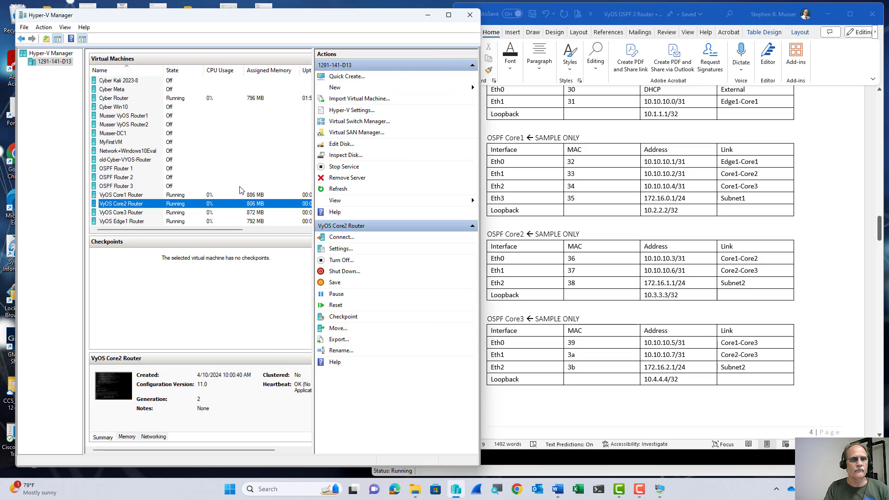
left_click(137, 221)
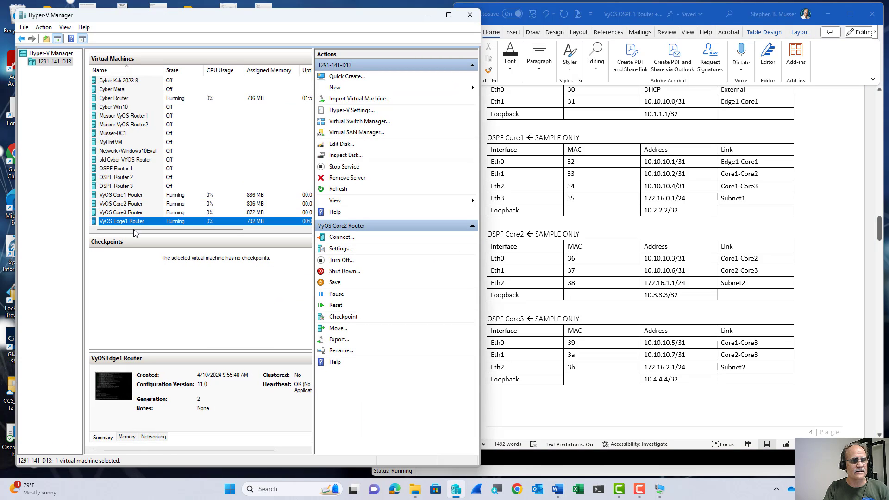
left_click(152, 437)
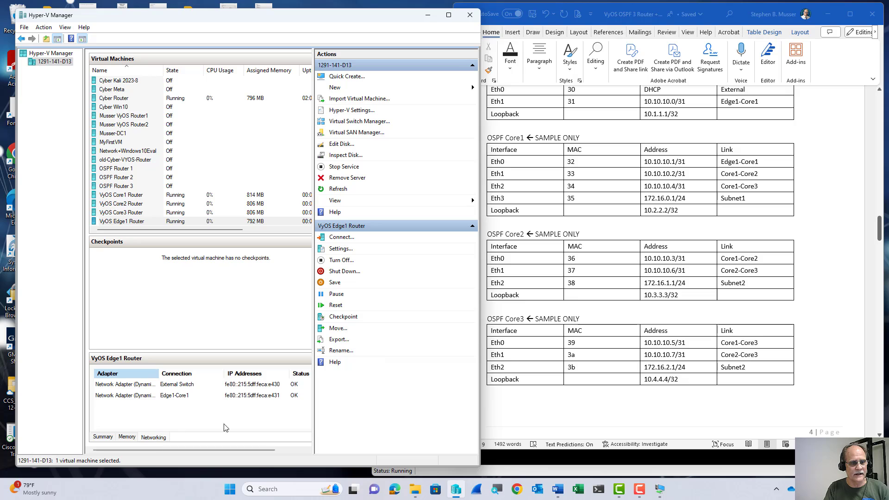
double_click(159, 372)
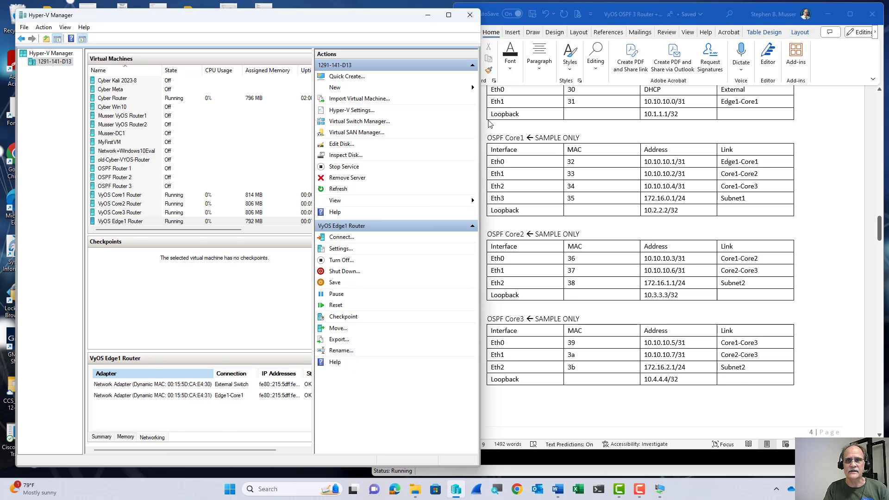
scroll(572, 188, "up", 4)
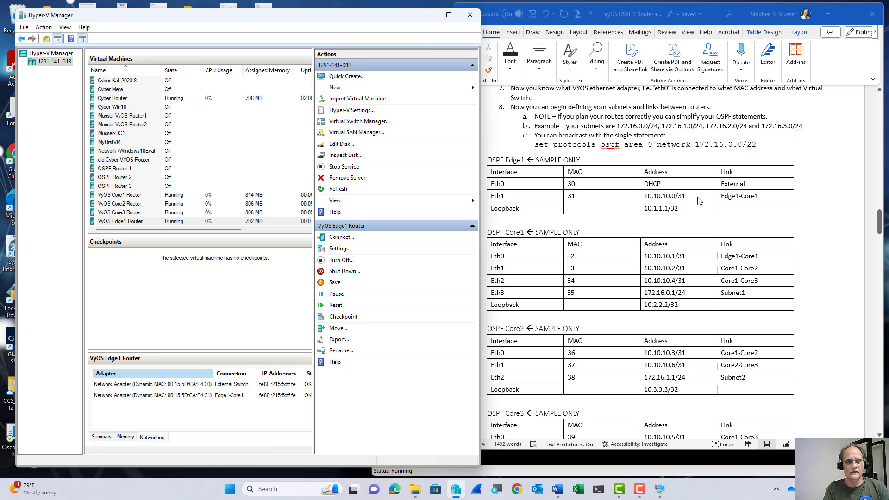
left_click(155, 196)
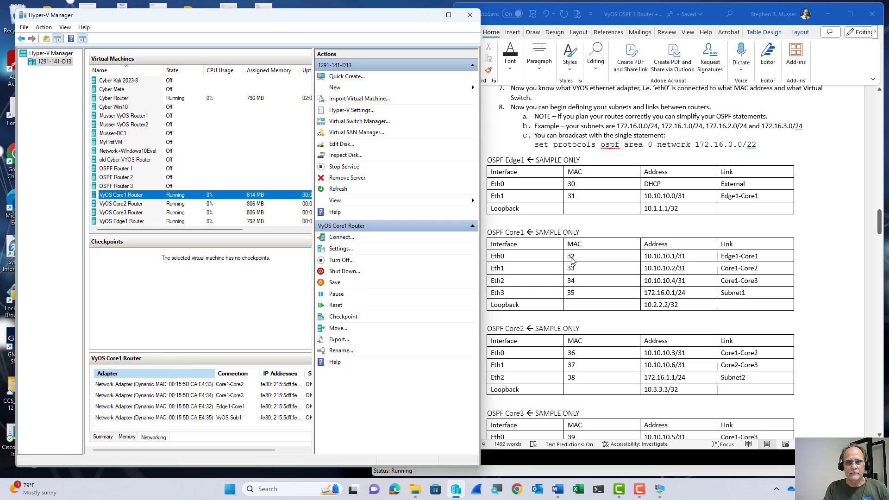
left_click(245, 407)
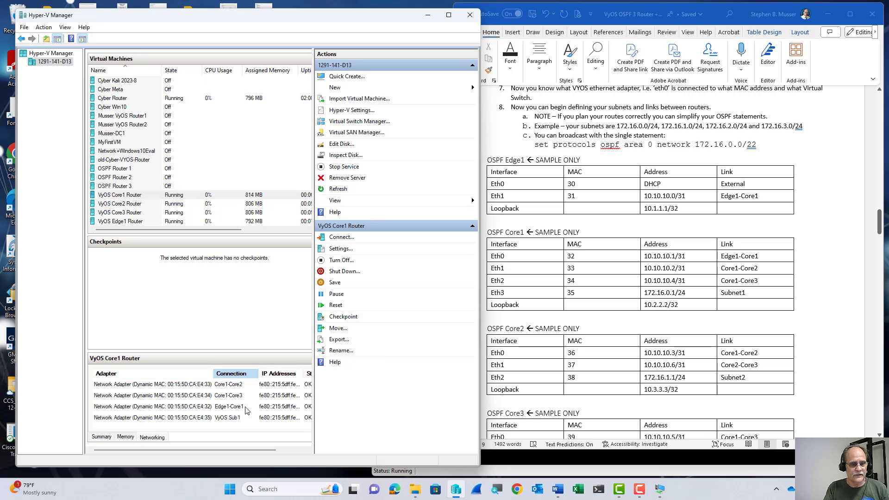
left_click(214, 408)
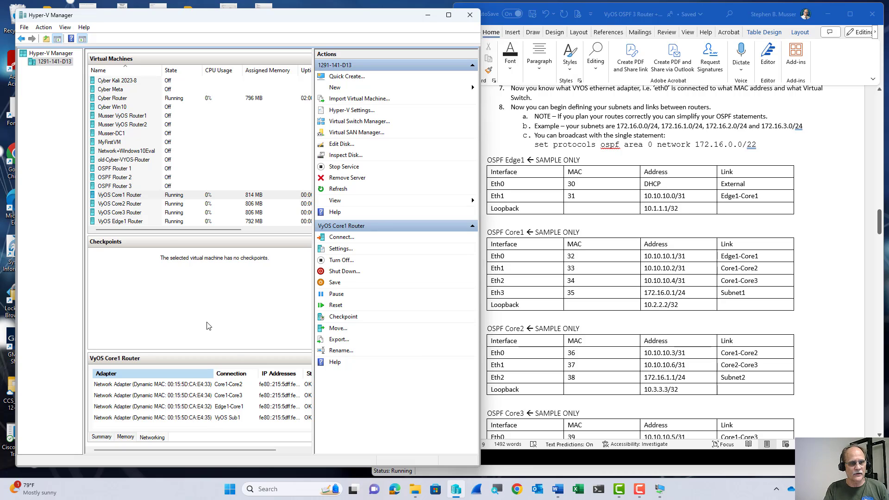
Check the Core2 and Core3 Router adapters: Core3 shows MACs 39, 3A and 3B.
left_click(148, 205)
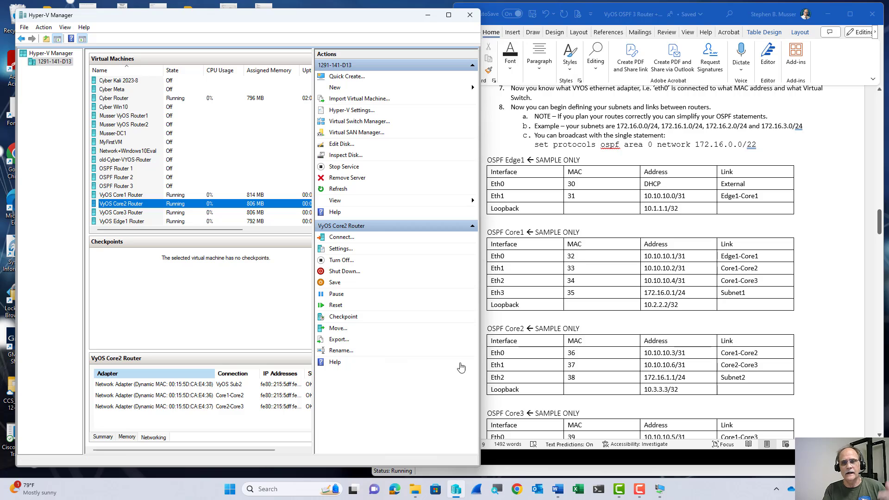
scroll(499, 359, "down", 5)
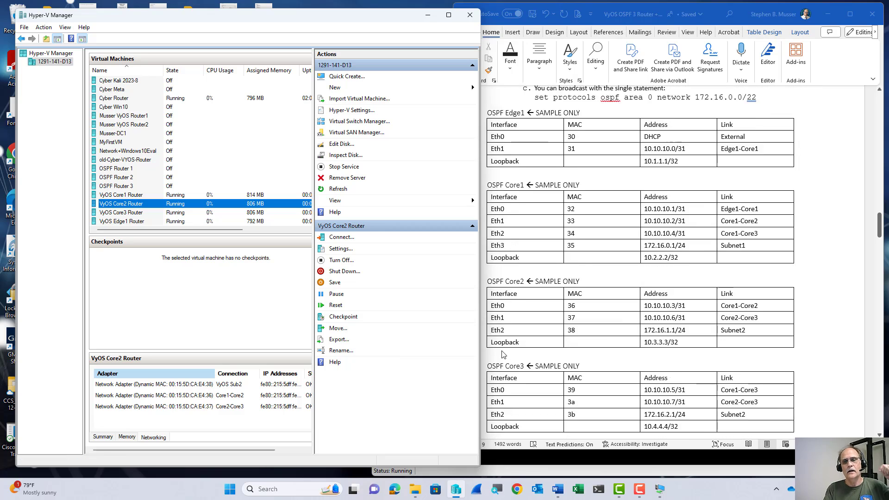
left_click(144, 212)
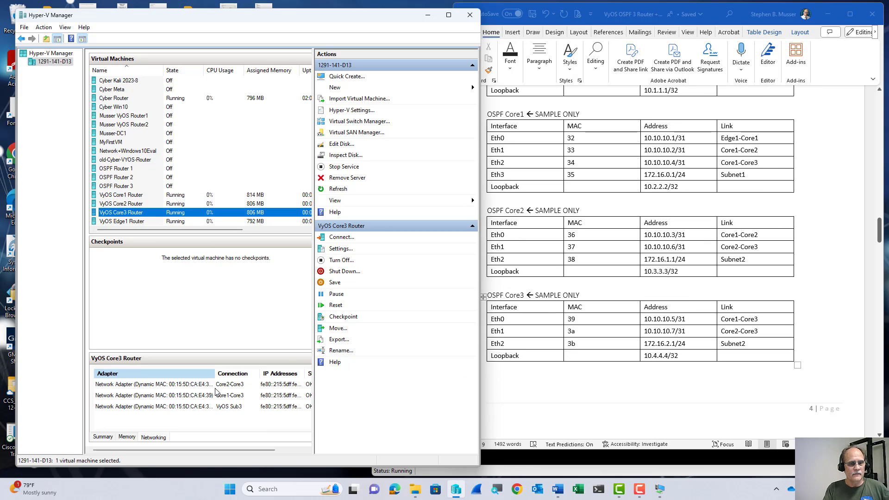
left_click_drag(214, 373, 215, 373)
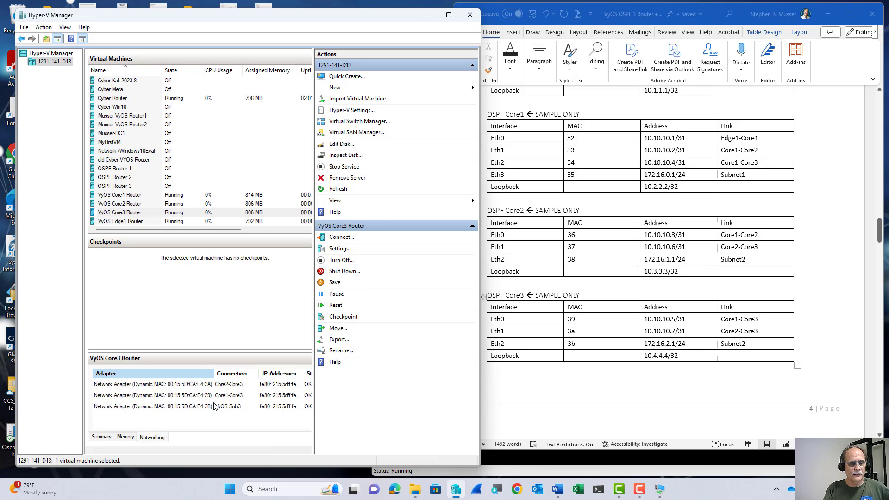
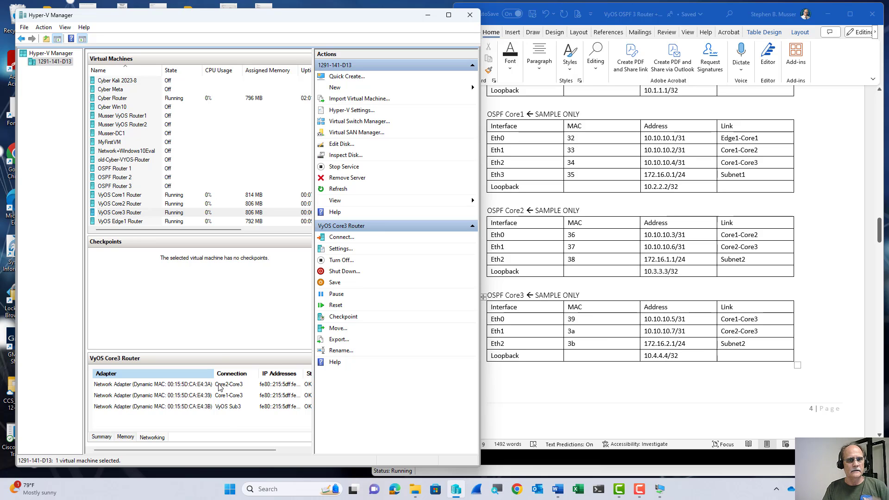
Scroll the Word lab guide past the OSPF Core3 table to the Step 4 Edge1 commands.
scroll(688, 251, "down", 5)
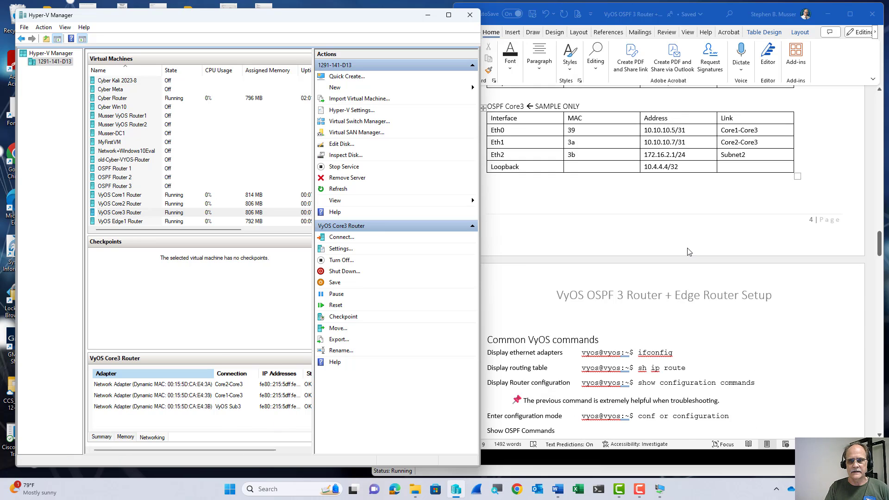
scroll(687, 252, "down", 12)
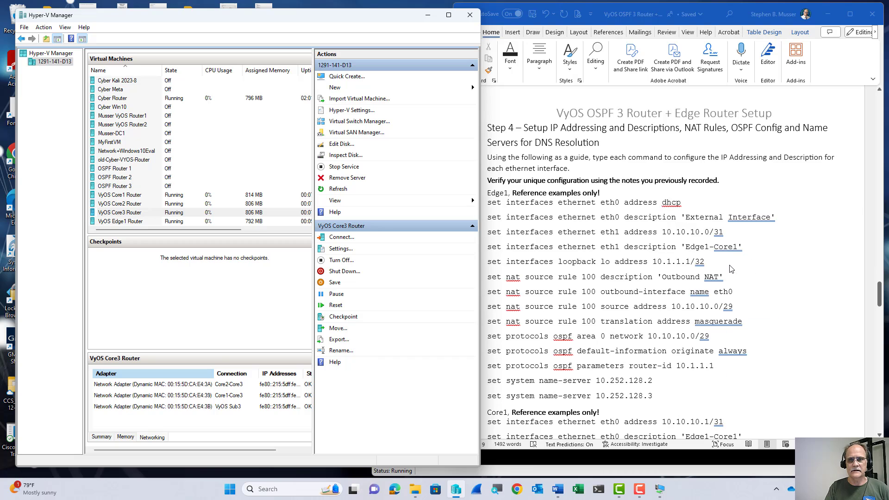
scroll(732, 278, "down", 3)
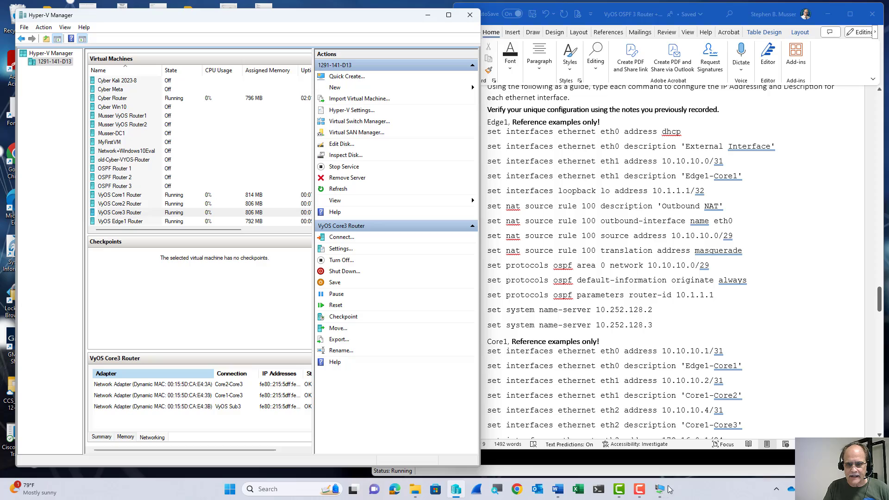
Bring up the VyOS Edge1 Router console and enter configuration mode with 'conf'.
mouse_move(670, 490)
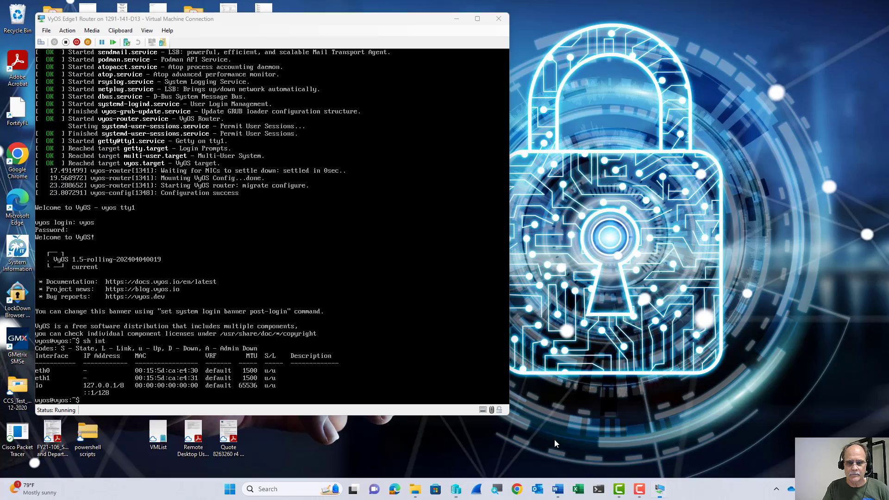
left_click(554, 439)
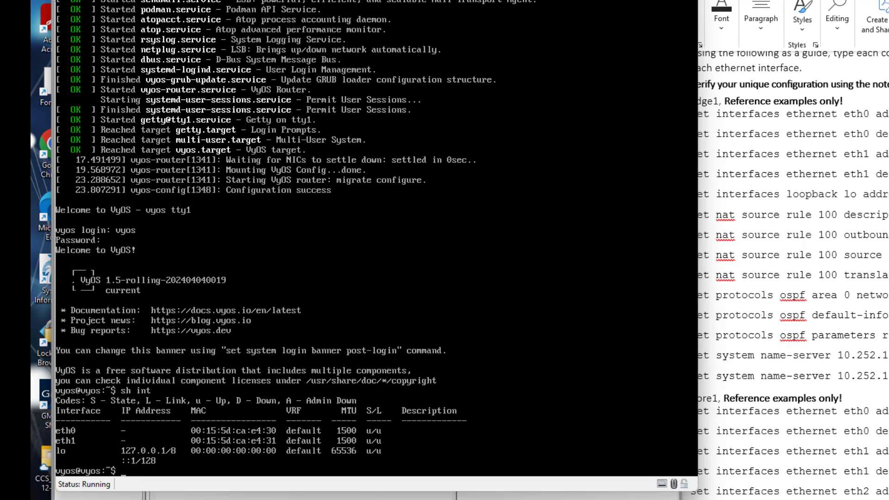
type("f")
key("Return")
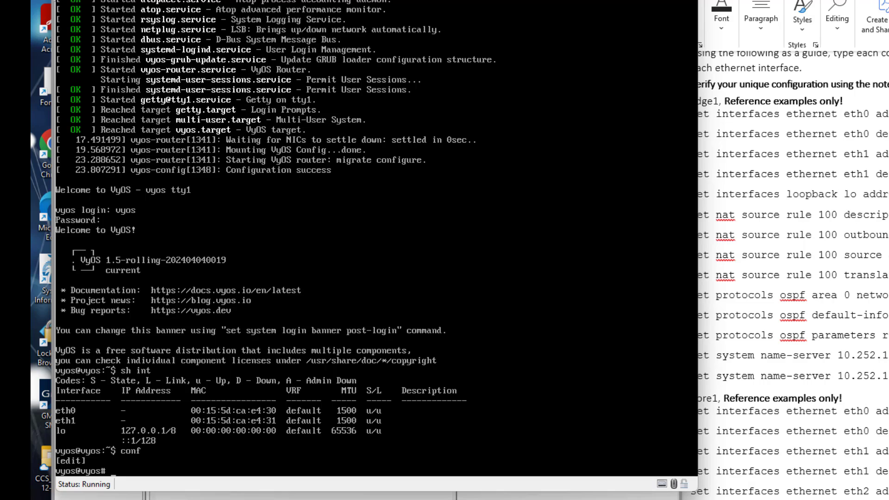
Shift the Word guide to the right, remove the stray 'set' text, and scroll down the commands.
left_click_drag(787, 1, 847, 3)
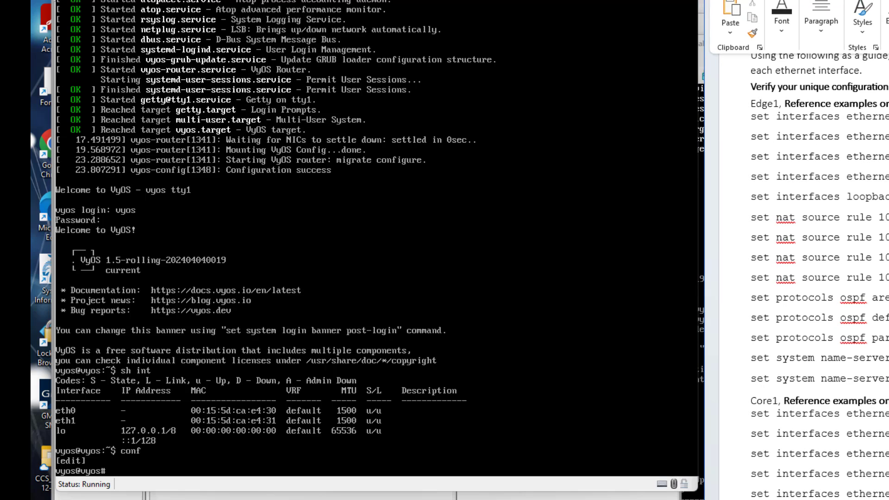
type("set")
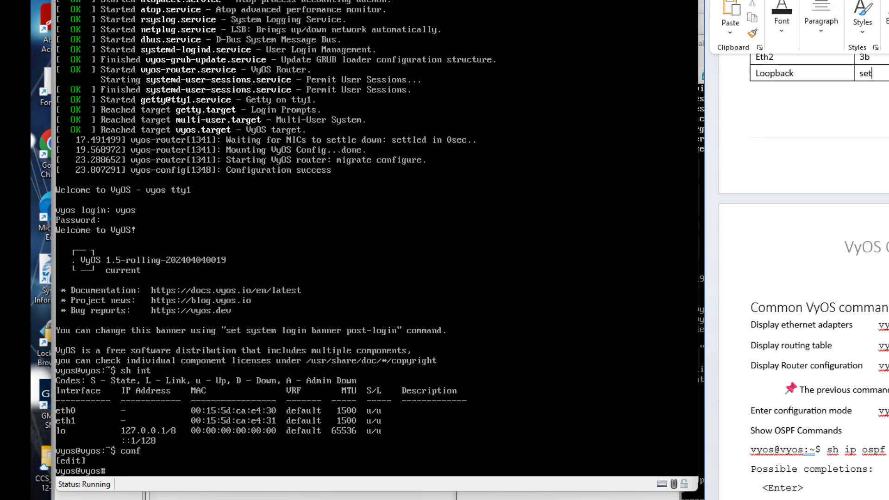
key("BackSpace")
key("BackSpace")
key("BackSpace")
scroll(847, 3, "down", 5)
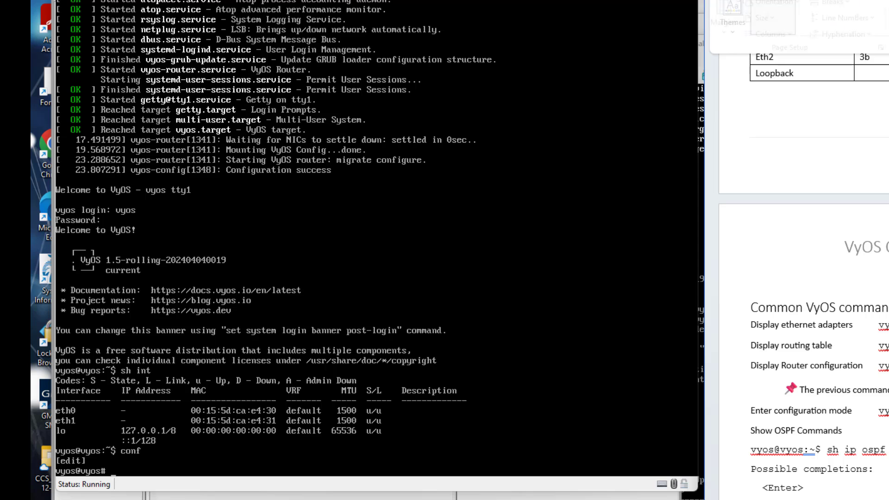
scroll(875, 142, "down", 2)
scroll(876, 142, "down", 2)
scroll(878, 153, "down", 5)
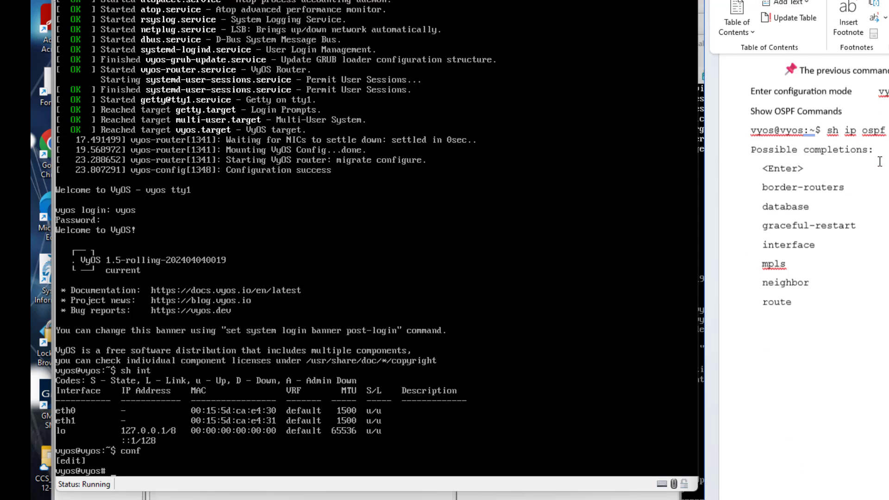
Set Edge1 eth0 to take its address by DHCP, with description 'External'.
left_click(759, 1)
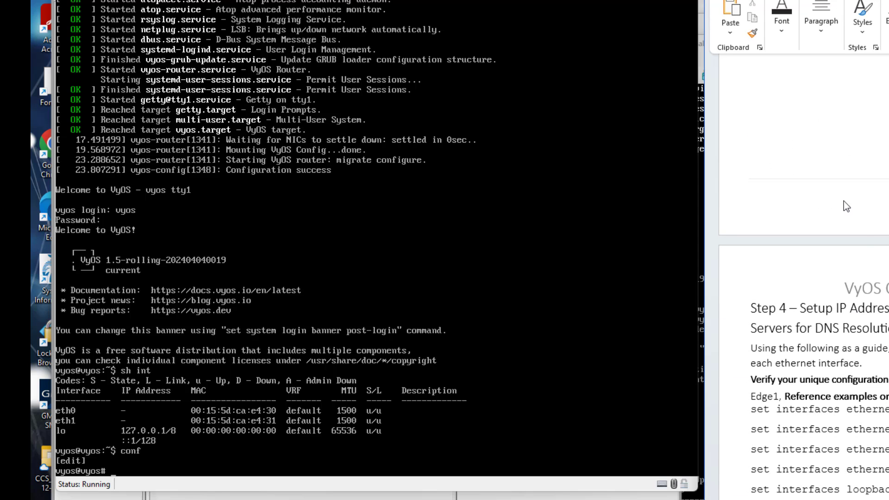
scroll(852, 211, "down", 3)
scroll(861, 218, "down", 3)
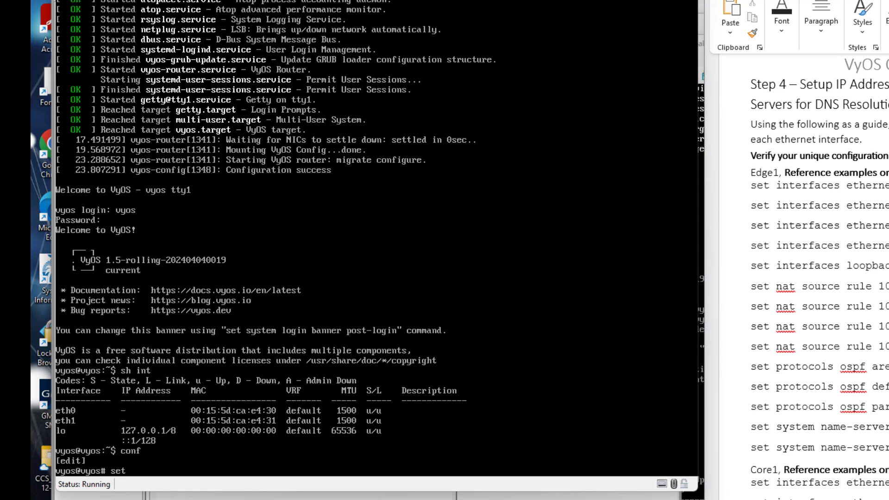
type("int")
key("Tab")
type("eth")
key("Tab")
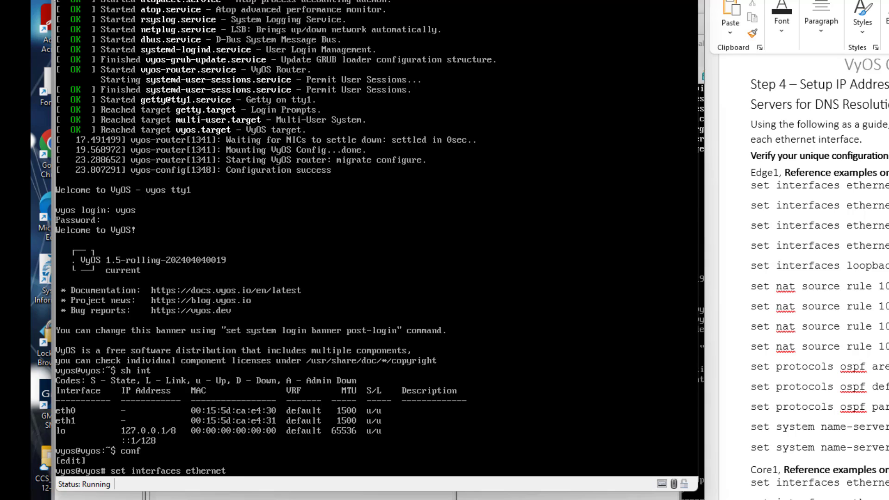
type("eth0 address dhcp")
key("Return")
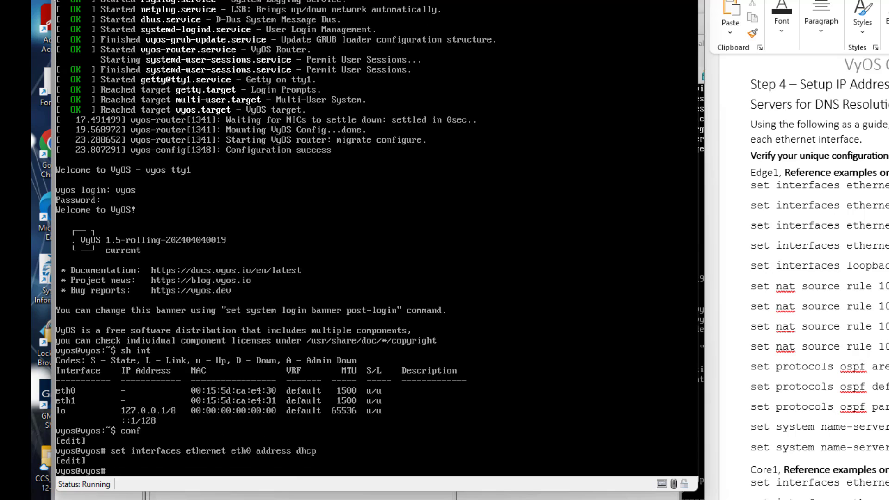
key("Up")
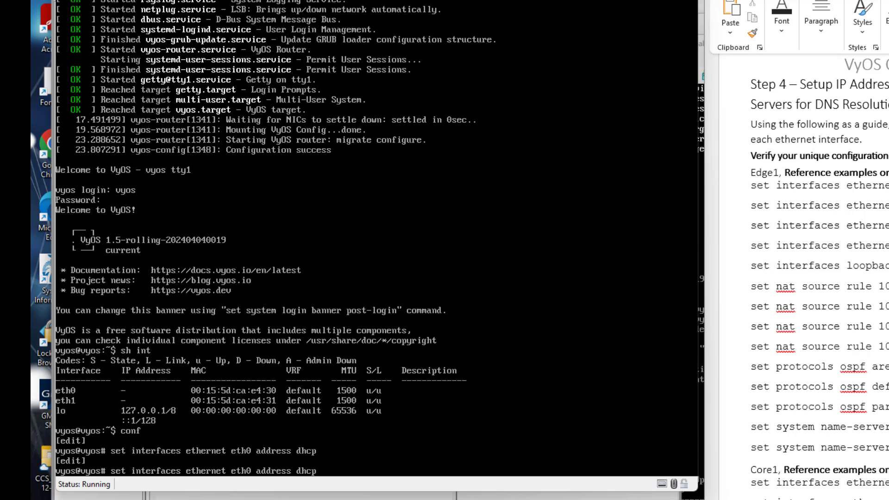
key("BackSpace")
key("BackSpace")
key("BackSpace")
key("BackSpace")
key("BackSpace")
key("BackSpace")
key("BackSpace")
key("BackSpace")
key("BackSpace")
key("BackSpace")
key("BackSpace")
key("BackSpace")
type("description 'External'")
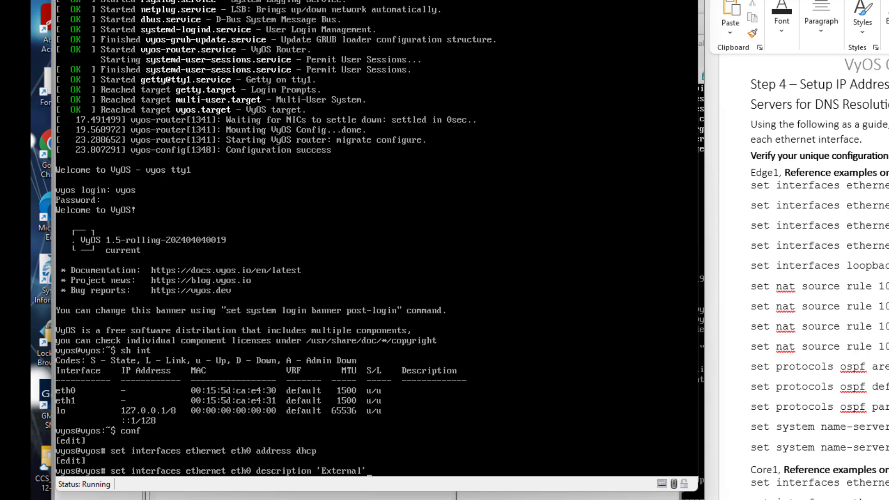
key("Return")
Give eth1 the address 10.10.10.0/31, correcting the mistyped extra octet.
key("Up")
key("Up")
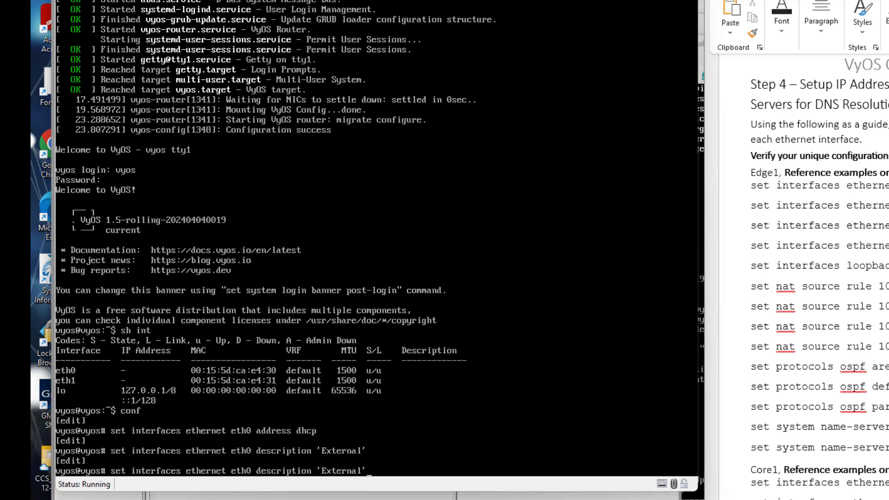
key("BackSpace")
key("BackSpace")
key("BackSpace")
key("BackSpace")
key("BackSpace")
key("BackSpace")
key("BackSpace")
key("BackSpace")
key("BackSpace")
key("BackSpace")
key("BackSpace")
key("BackSpace")
key("BackSpace")
key("BackSpace")
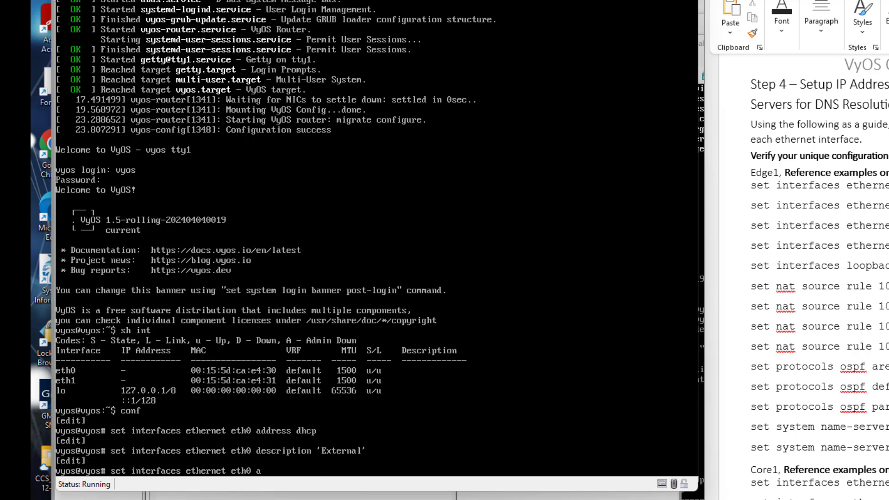
type("1 address 10.10.10.10.")
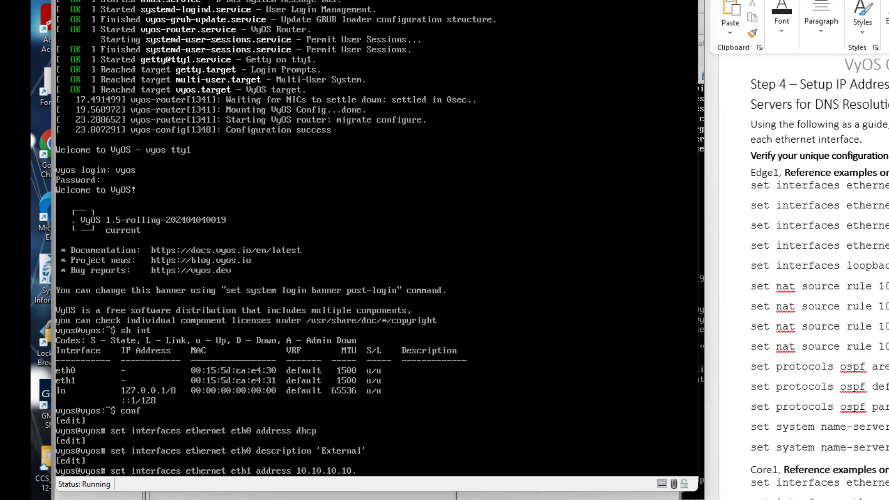
type("0/31")
key("Return")
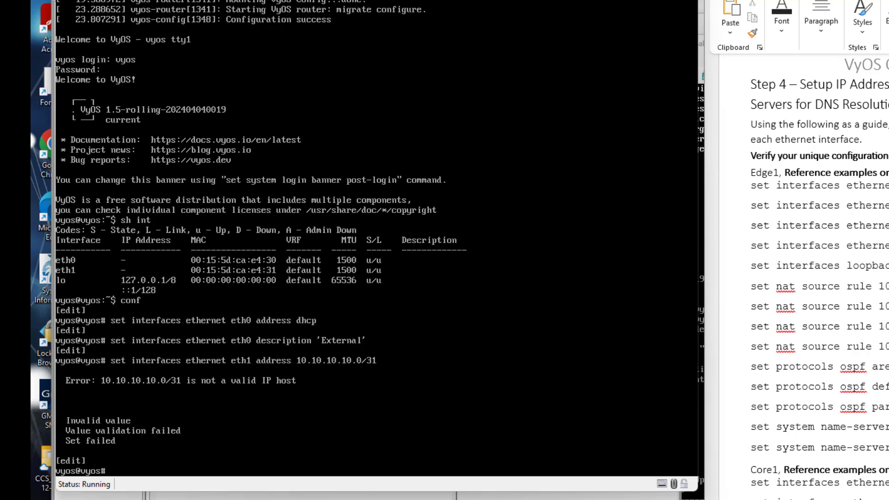
key("Up")
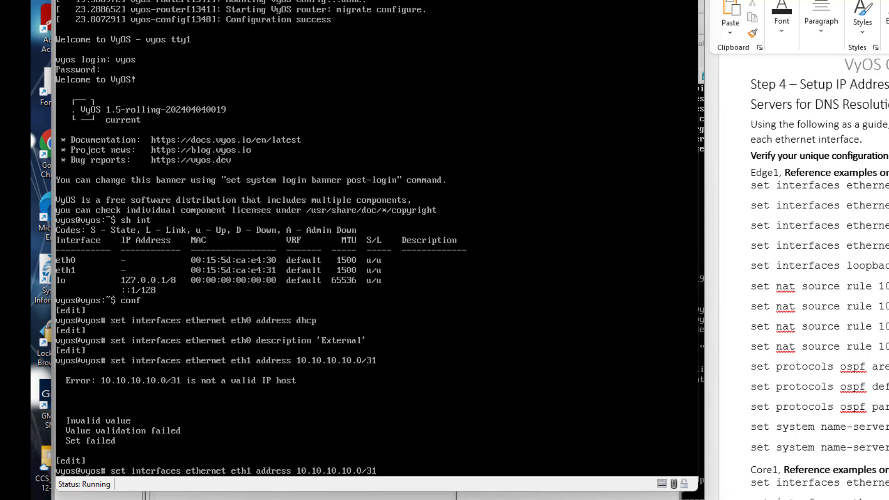
key("Left")
key("Left")
key("Left")
key("BackSpace")
key("BackSpace")
key("BackSpace")
key("BackSpace")
type("0")
key("Return")
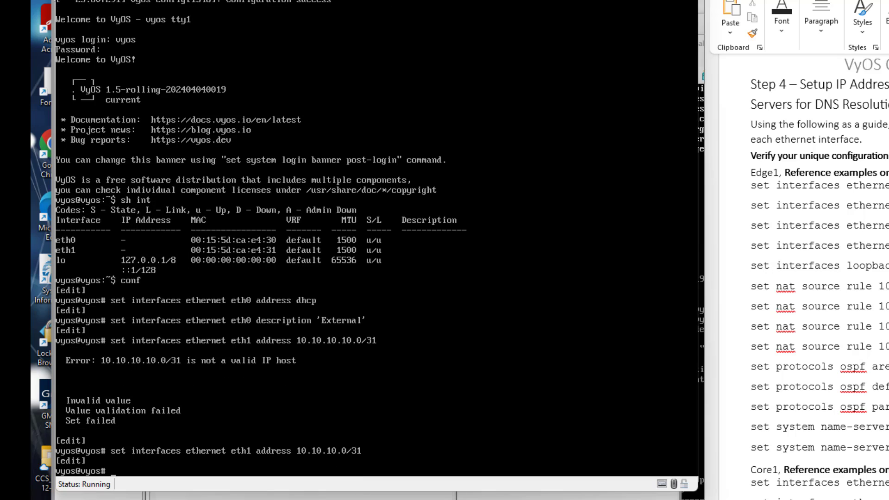
Give eth1 the description 'Edge1-Core1'.
key("Up")
key("BackSpace")
key("BackSpace")
key("BackSpace")
key("BackSpace")
key("BackSpace")
key("BackSpace")
key("BackSpace")
key("BackSpace")
key("BackSpace")
key("BackSpace")
key("BackSpace")
key("BackSpace")
key("BackSpace")
key("BackSpace")
key("BackSpace")
key("BackSpace")
key("BackSpace")
key("BackSpace")
key("BackSpace")
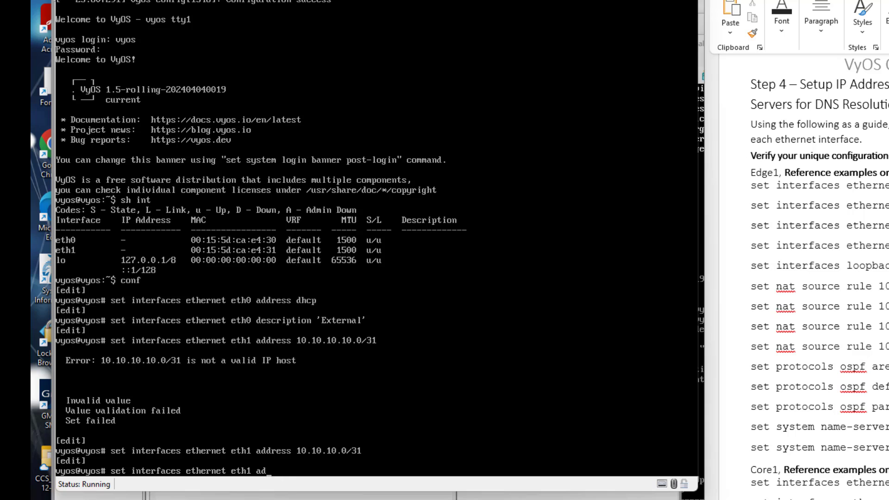
key("BackSpace")
key("BackSpace")
type("description 'Edge1-Core")
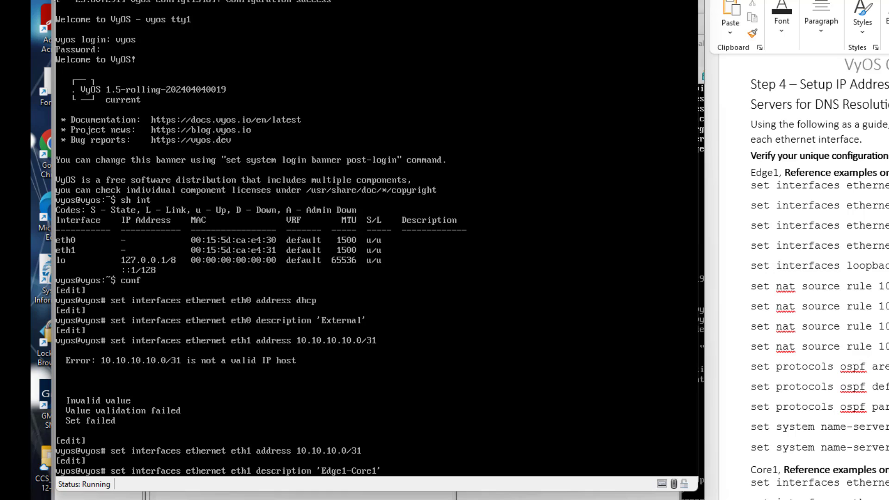
type("1'")
key("Return")
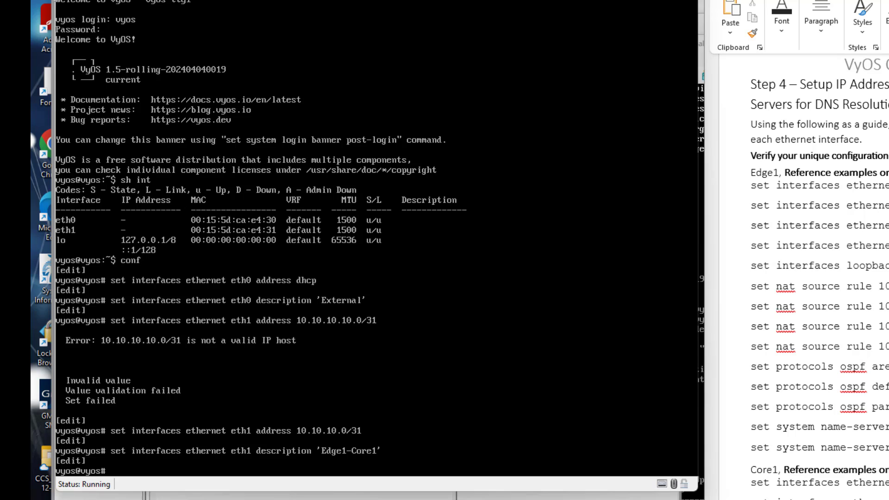
Commit and save Edge1's interface configuration, then exit configuration mode.
type("mit")
key("Return")
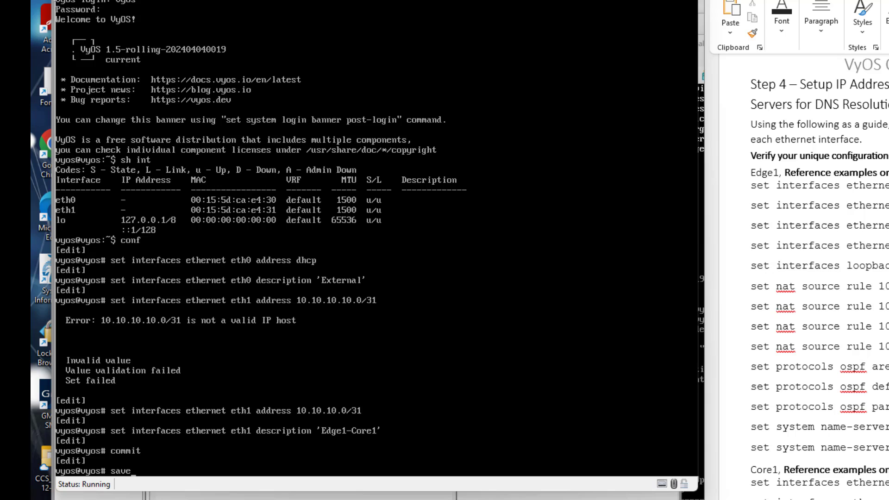
type("save")
key("Return")
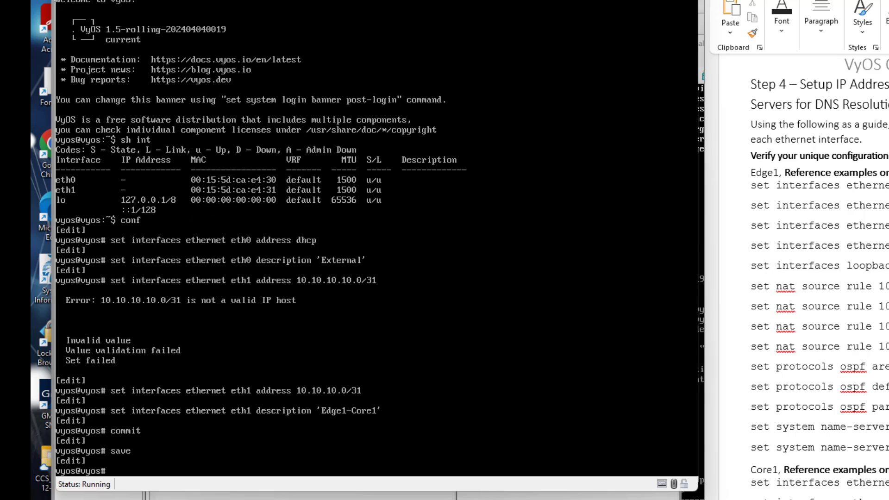
key("Return")
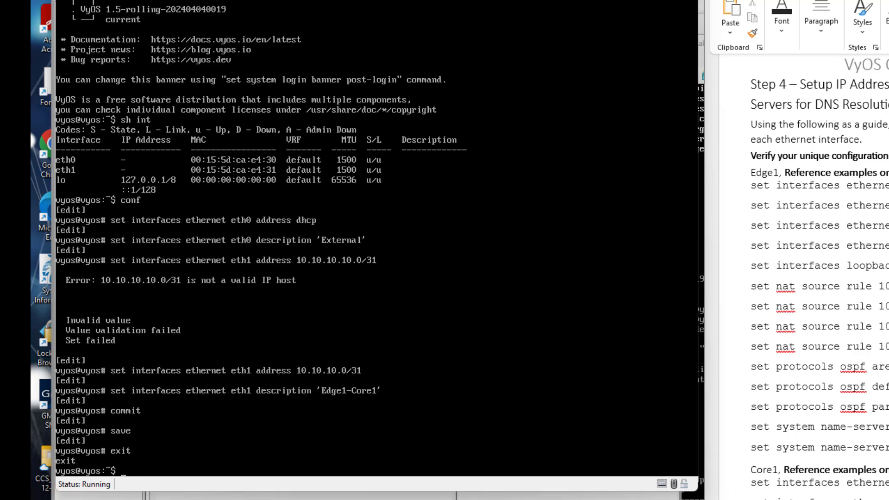
Run 'sh int' to confirm eth0 has 10.105.196.79/21 and eth1 has 10.10.10.0/31, then re-enter 'conf'.
type("sh int")
key("Return")
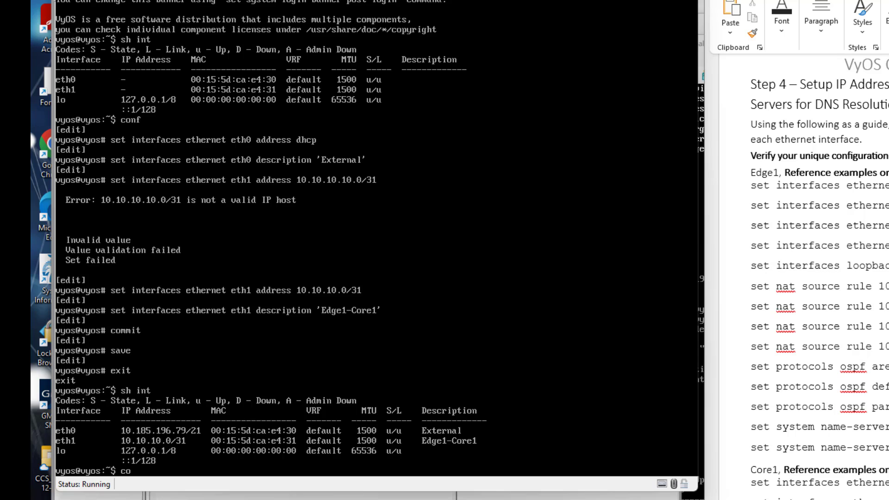
type("nf")
key("Return")
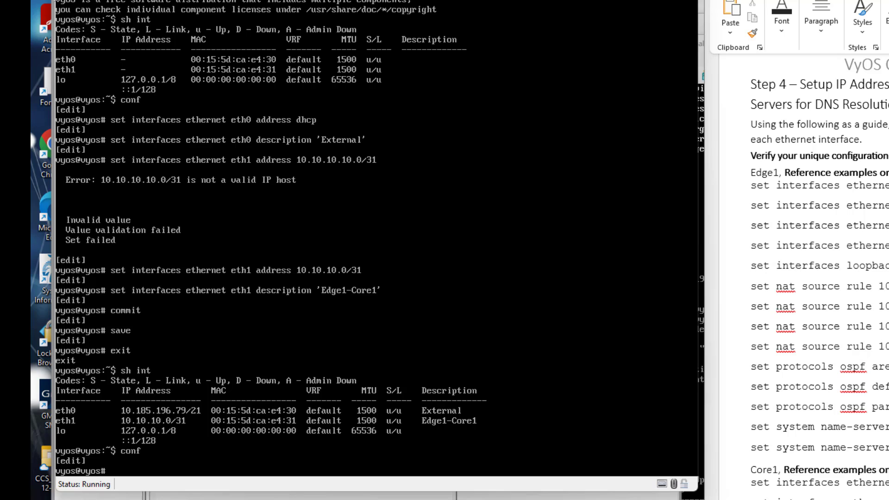
Create NAT source rule 100 'Outbound NAT' with outbound-interface name eth0.
type("set nat source rule 100")
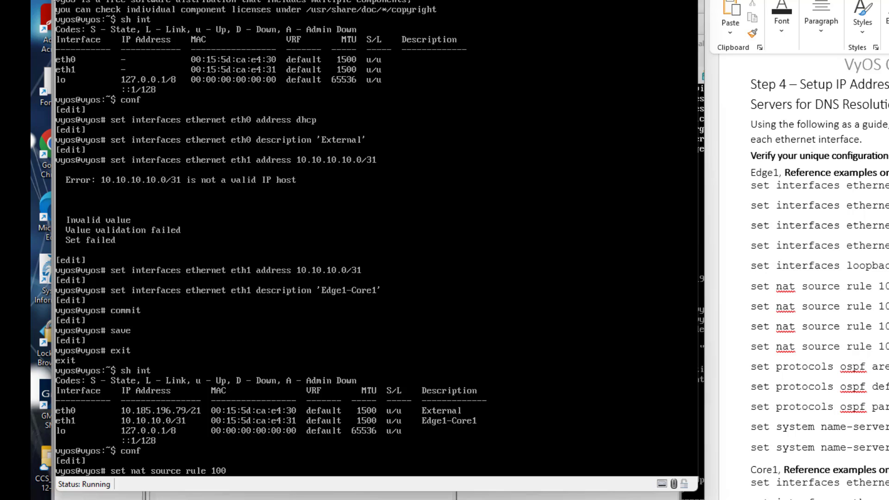
type(" description 'Outbound N")
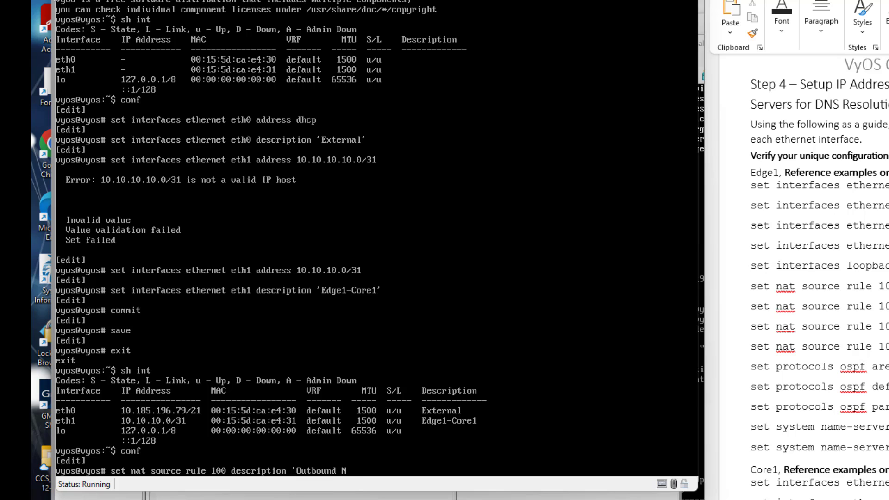
type("AT'")
key("Return")
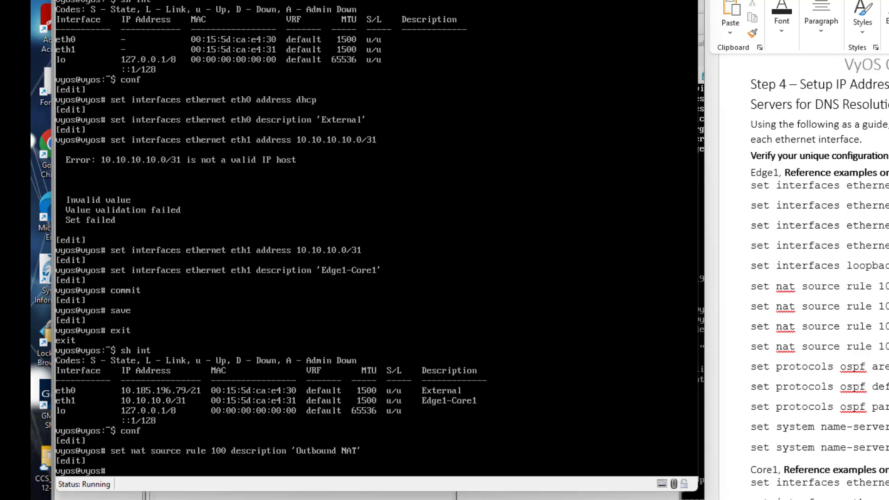
key("Up")
key("BackSpace")
key("BackSpace")
key("BackSpace")
key("BackSpace")
key("BackSpace")
key("BackSpace")
key("BackSpace")
key("BackSpace")
key("BackSpace")
key("BackSpace")
key("BackSpace")
key("BackSpace")
key("BackSpace")
key("BackSpace")
key("BackSpace")
key("BackSpace")
key("BackSpace")
key("BackSpace")
key("BackSpace")
key("BackSpace")
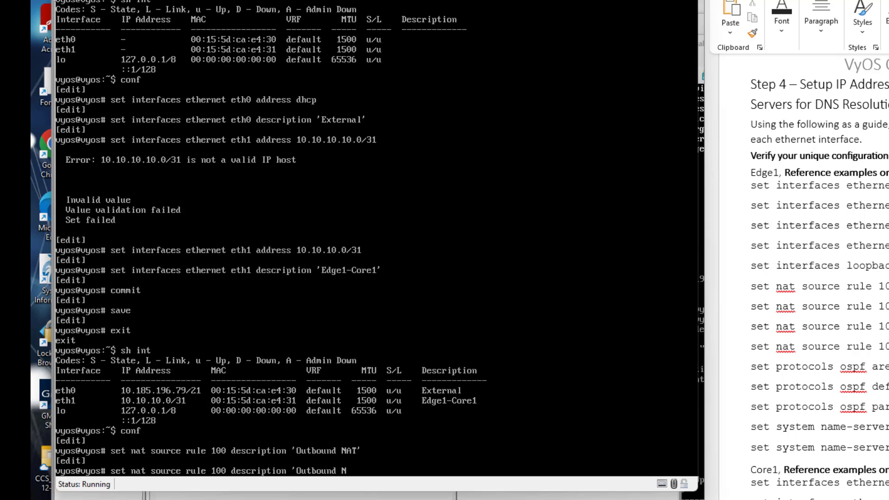
key("BackSpace")
key("BackSpace")
key("BackSpace")
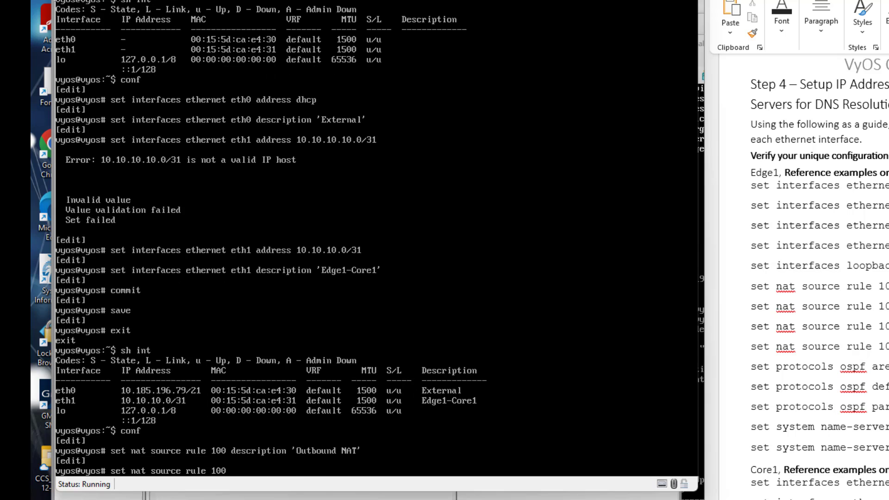
type("out")
key("Tab")
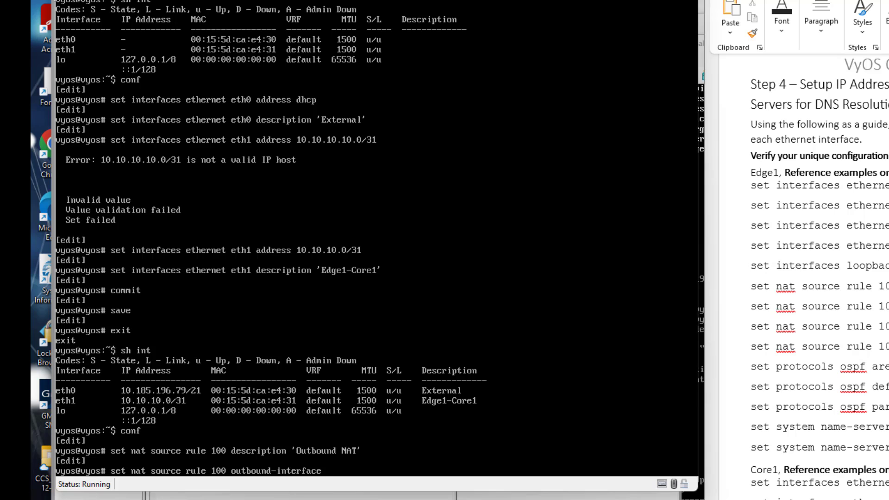
type("eth0")
key("Return")
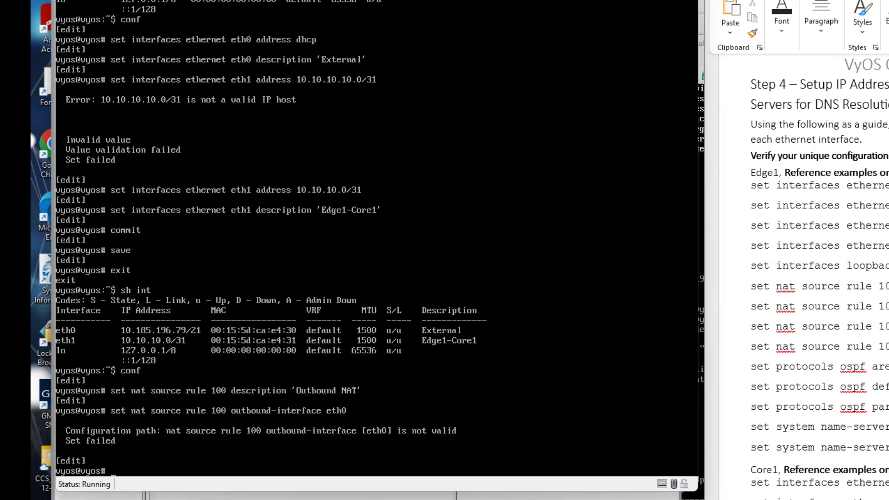
key("Up")
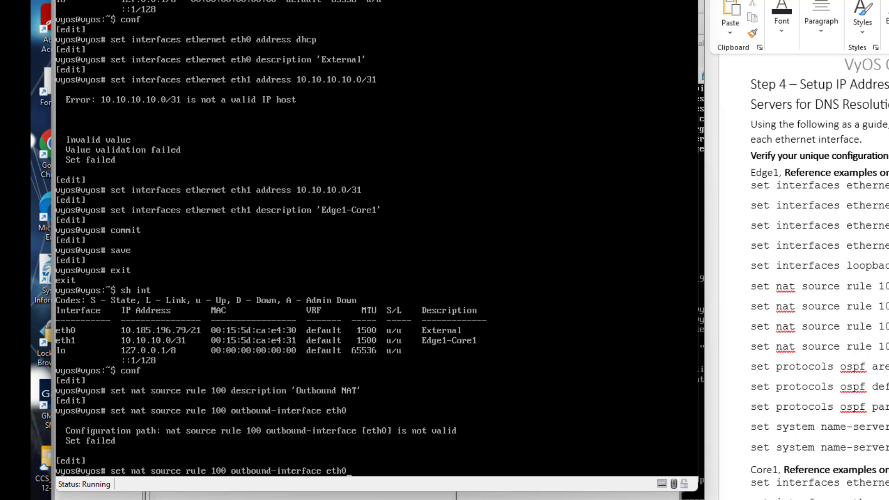
key("BackSpace")
key("BackSpace")
key("BackSpace")
key("BackSpace")
type("name eth0")
key("Return")
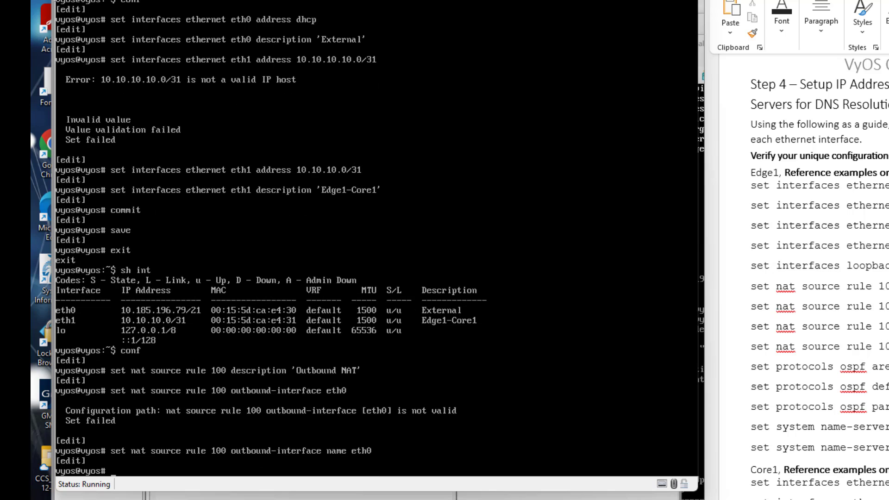
Give rule 100 source address 10.10.10.0/29 and masquerade translation.
key("Up")
key("BackSpace")
key("BackSpace")
key("BackSpace")
key("BackSpace")
key("BackSpace")
key("BackSpace")
key("BackSpace")
key("BackSpace")
key("BackSpace")
key("BackSpace")
key("BackSpace")
key("BackSpace")
key("BackSpace")
key("BackSpace")
key("BackSpace")
key("BackSpace")
key("BackSpace")
key("BackSpace")
key("BackSpace")
key("BackSpace")
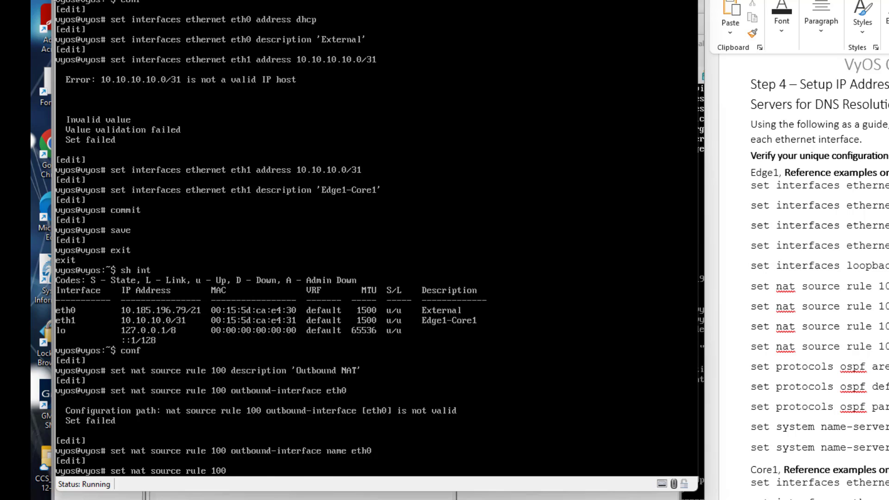
type("source address 10.10.")
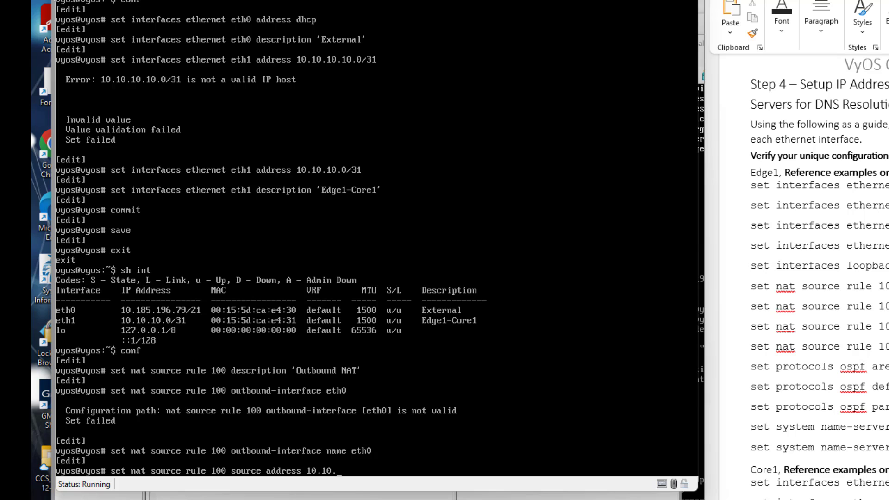
type("10.0/29")
key("Return")
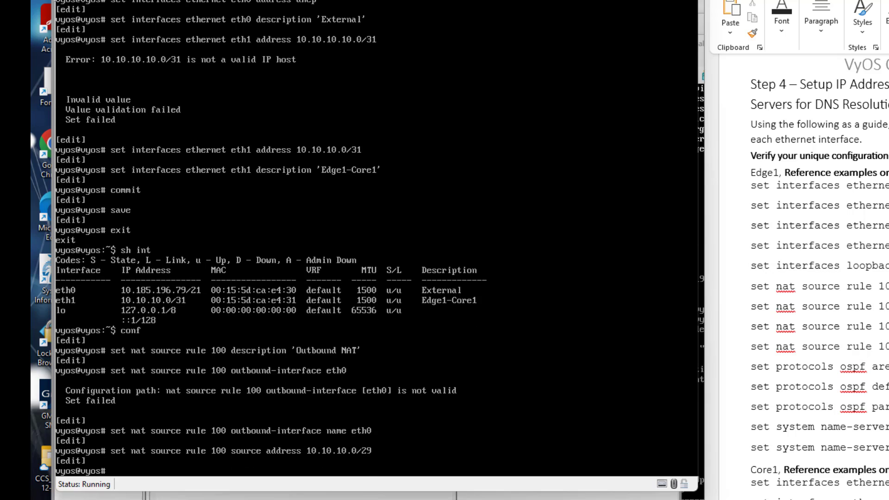
key("Up")
key("BackSpace")
key("BackSpace")
key("BackSpace")
key("BackSpace")
key("BackSpace")
key("BackSpace")
key("BackSpace")
key("BackSpace")
key("BackSpace")
key("BackSpace")
key("BackSpace")
key("BackSpace")
key("BackSpace")
key("BackSpace")
key("BackSpace")
key("BackSpace")
key("BackSpace")
key("BackSpace")
key("BackSpace")
key("BackSpace")
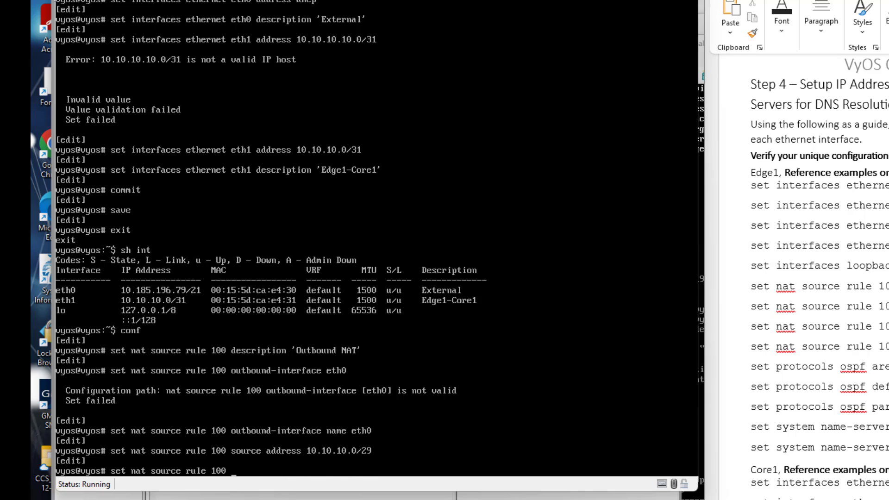
type("translation address")
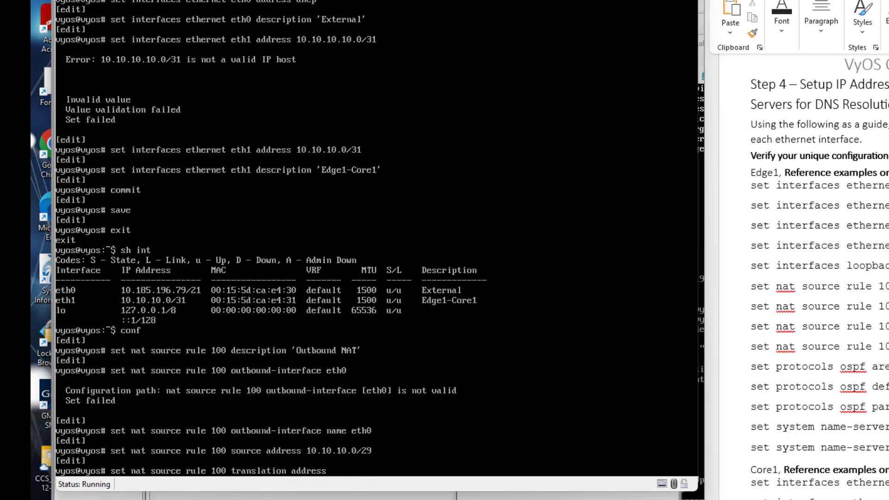
type(" masquerade")
key("Return")
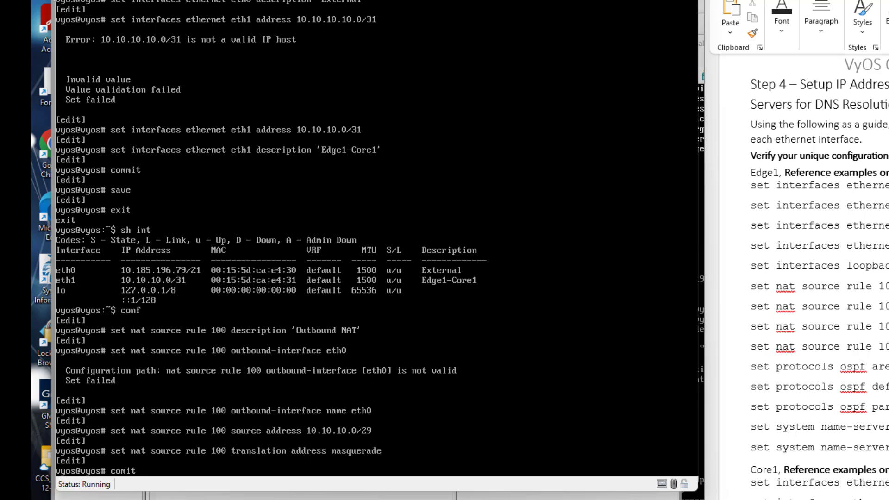
Commit and save the NAT configuration.
type("mit")
key("Return")
type("save")
key("Return")
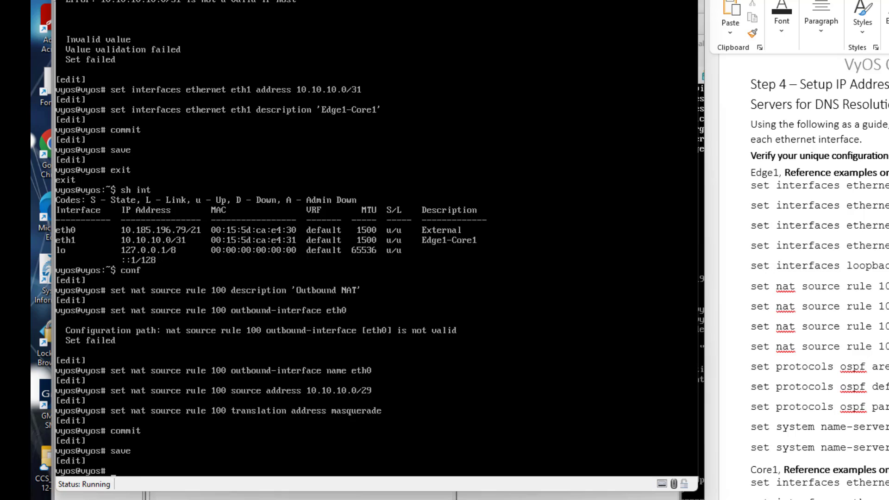
Add network 10.10.10.0/29 to OSPF area 0 and set default-information originate always.
type("set protocols ospf")
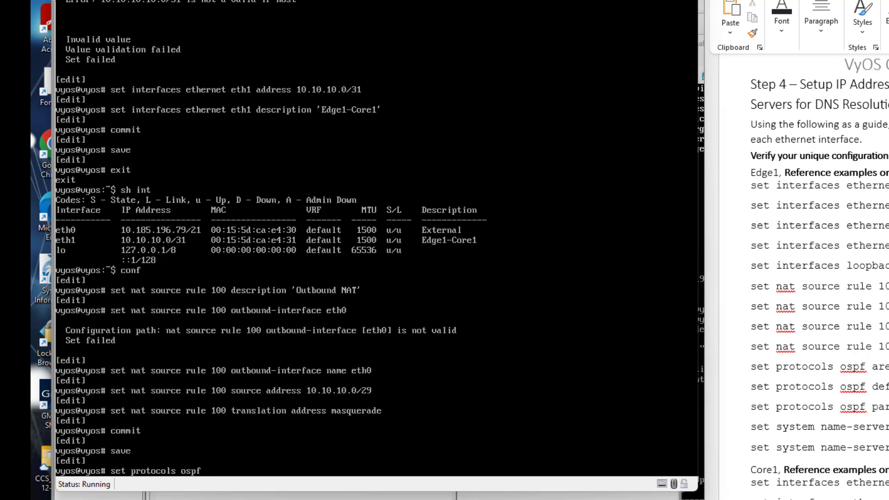
type(" area 0 network 10.1")
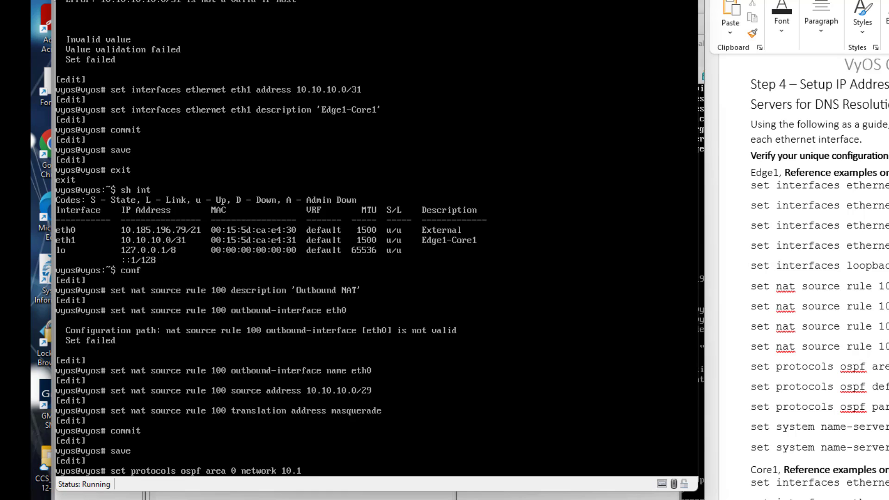
type("0.10.0/29")
key("Return")
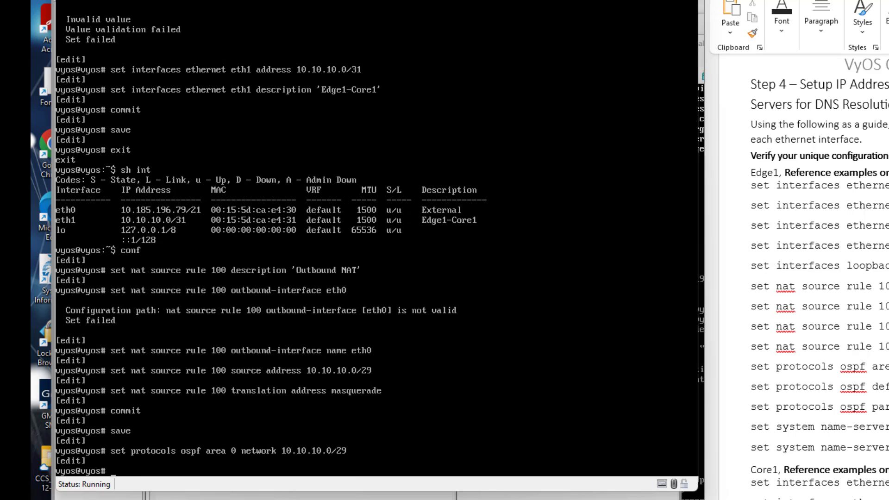
key("Up")
key("BackSpace")
key("BackSpace")
key("BackSpace")
key("BackSpace")
key("BackSpace")
key("BackSpace")
key("BackSpace")
key("BackSpace")
key("BackSpace")
key("BackSpace")
key("BackSpace")
key("BackSpace")
key("BackSpace")
key("BackSpace")
key("BackSpace")
key("BackSpace")
key("BackSpace")
key("BackSpace")
key("BackSpace")
key("BackSpace")
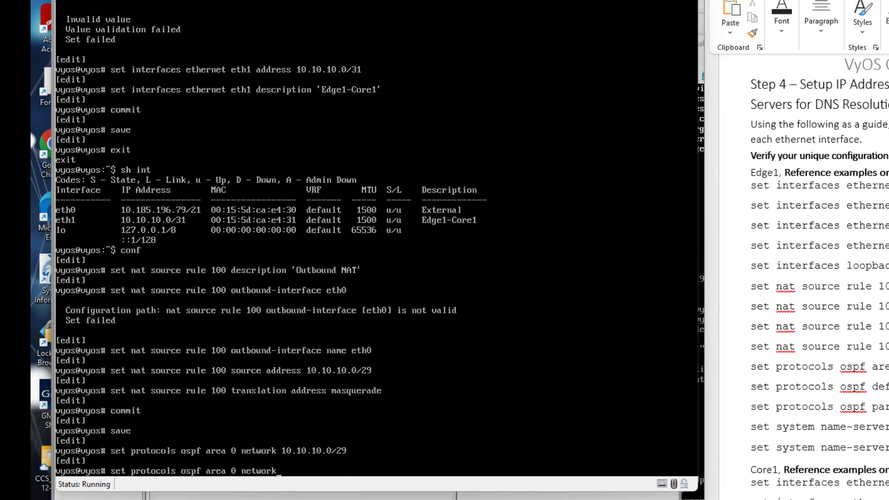
key("BackSpace")
key("BackSpace")
key("BackSpace")
key("BackSpace")
key("BackSpace")
key("BackSpace")
key("BackSpace")
key("BackSpace")
type("de")
key("Tab")
type("i")
key("Tab")
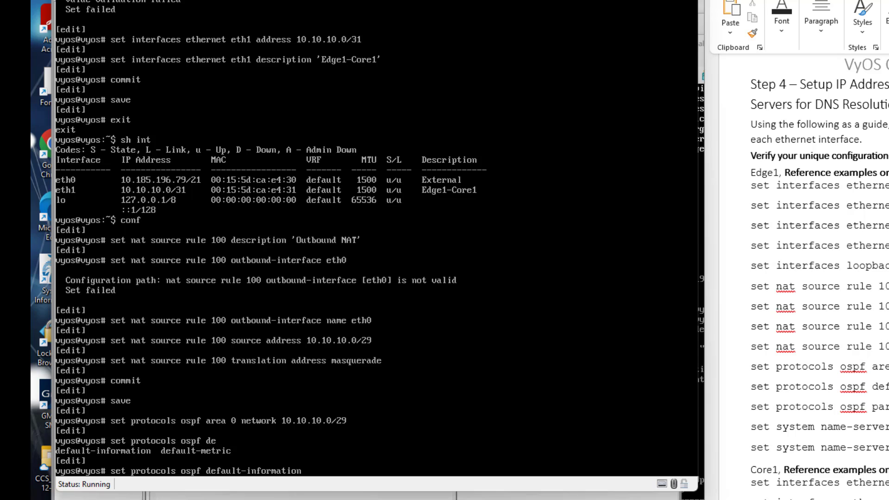
type("orig")
key("Tab")
type("alw")
key("Tab")
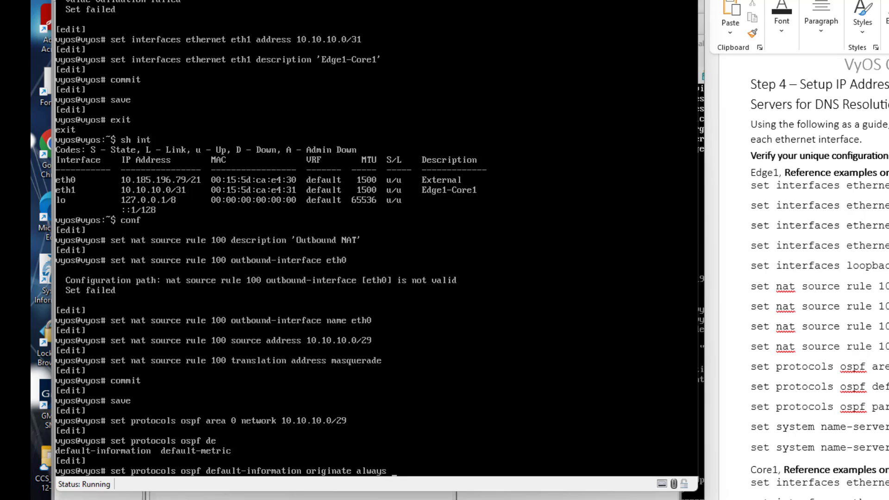
key("Return")
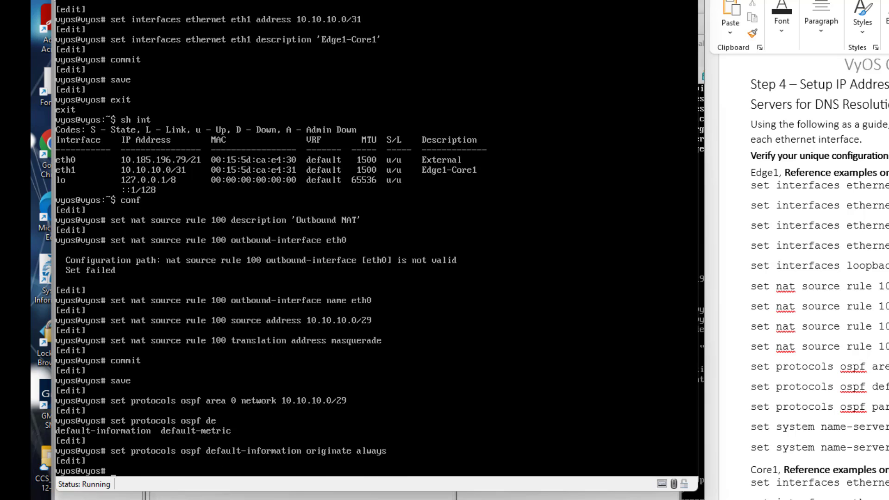
Set the OSPF router ID to 10.1.1.1.
key("Up")
key("BackSpace")
key("BackSpace")
key("BackSpace")
key("BackSpace")
key("BackSpace")
key("BackSpace")
key("BackSpace")
key("BackSpace")
key("BackSpace")
key("BackSpace")
key("BackSpace")
key("BackSpace")
key("BackSpace")
key("BackSpace")
key("BackSpace")
key("BackSpace")
key("BackSpace")
key("BackSpace")
key("BackSpace")
key("BackSpace")
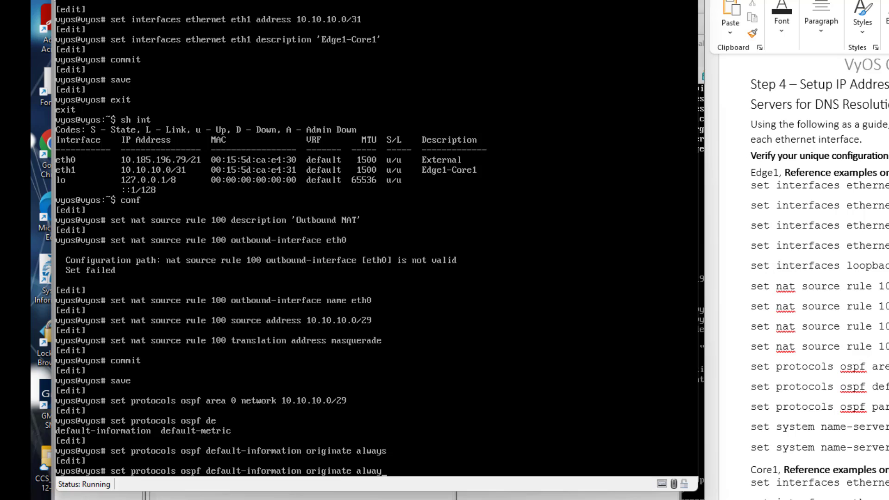
key("BackSpace")
key("BackSpace")
key("BackSpace")
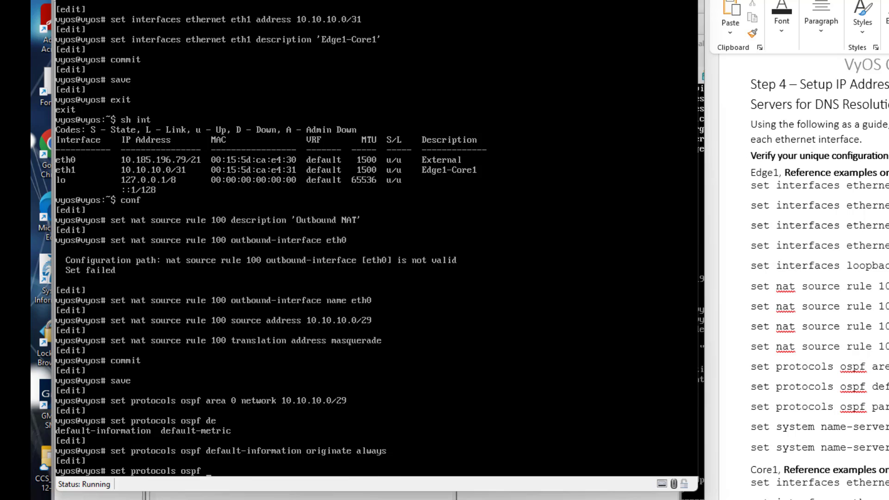
type("par")
key("Tab")
type("rou")
key("Tab")
type("10")
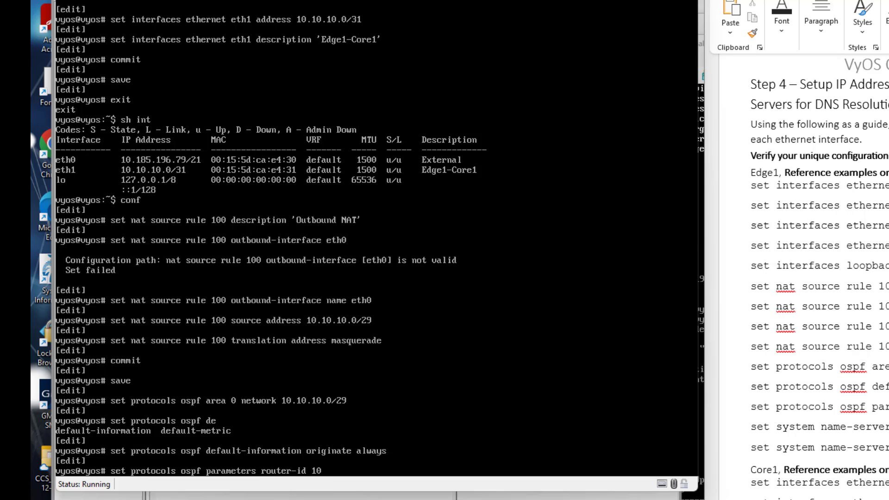
type(".1.1.1")
key("Return")
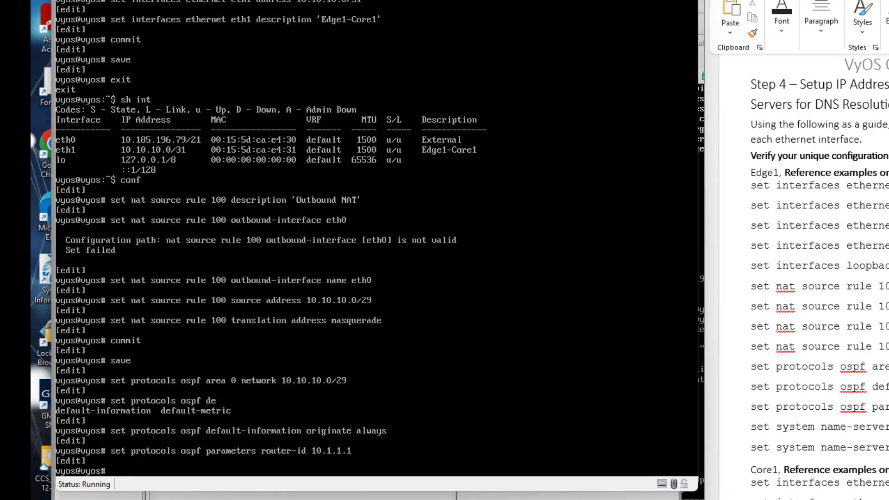
Assign loopback lo the address 10.1.1.1/32, adding the missing /32 mask.
type("set interfaces loopback lo")
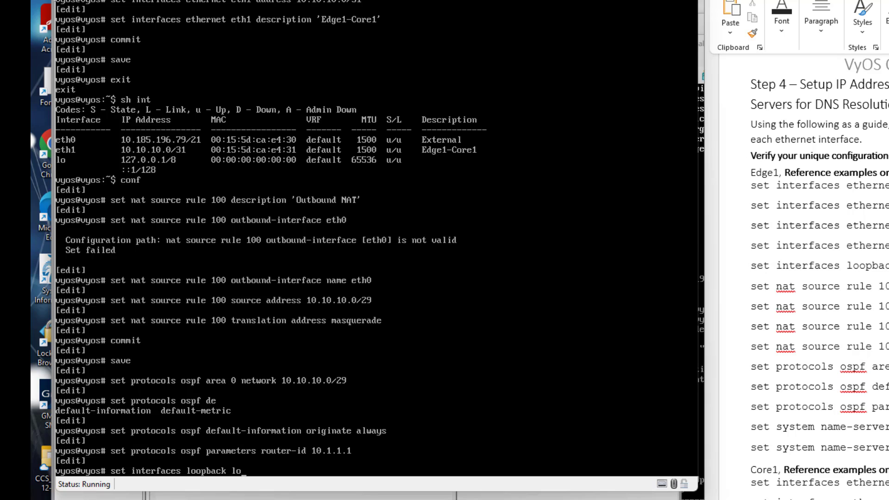
type(" address 10.1.1.1")
key("Return")
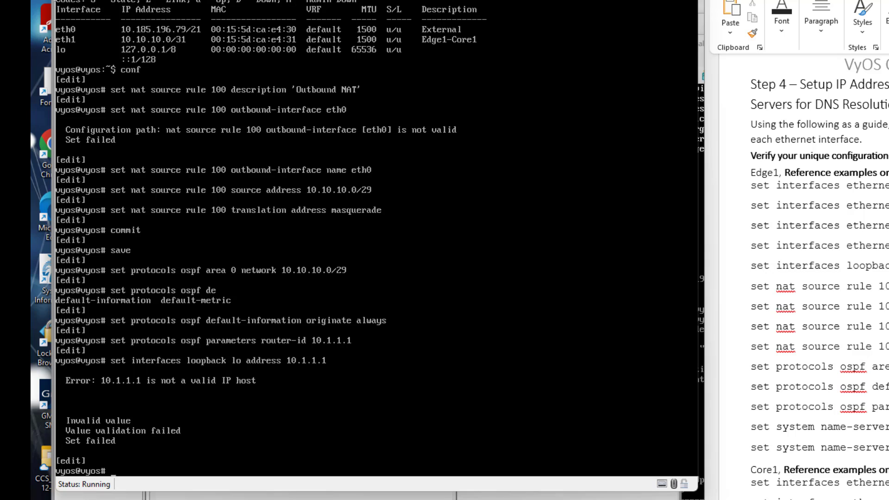
key("Up")
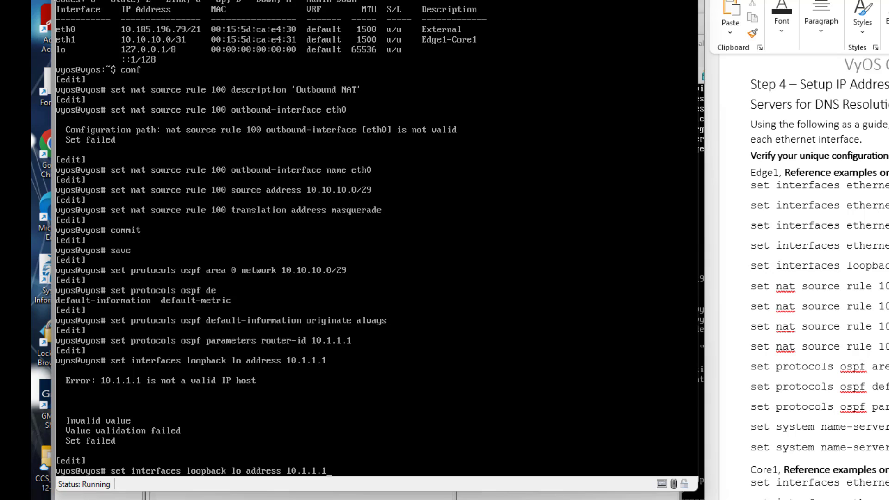
type("/32")
key("Return")
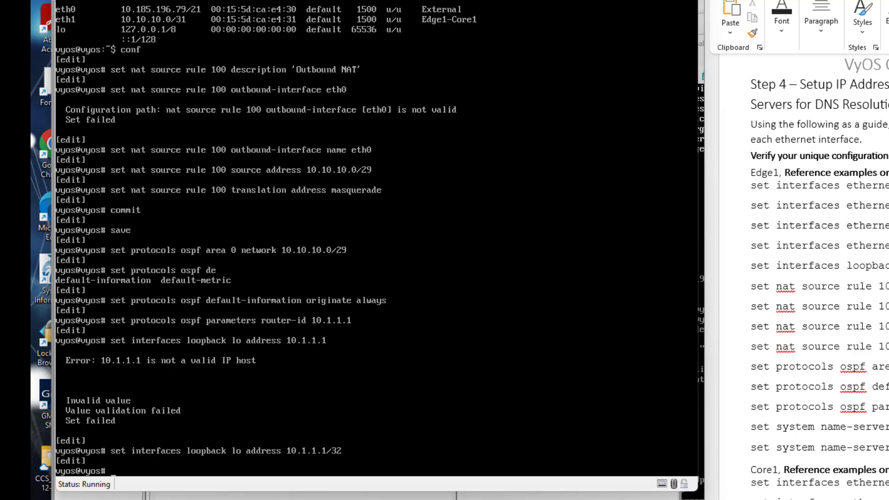
Add name servers 10.252.128.2 and 10.252.128.3.
type("set system name-server")
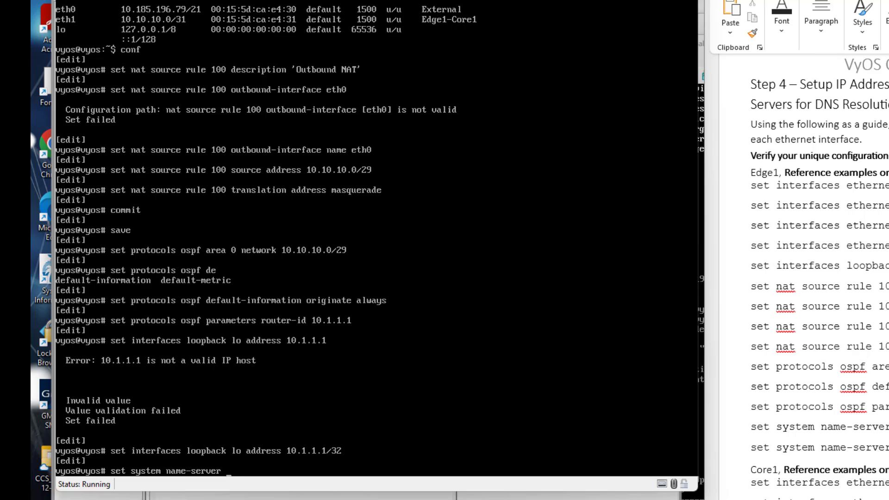
type("10.252.128.2")
key("Return")
key("Up")
key("BackSpace")
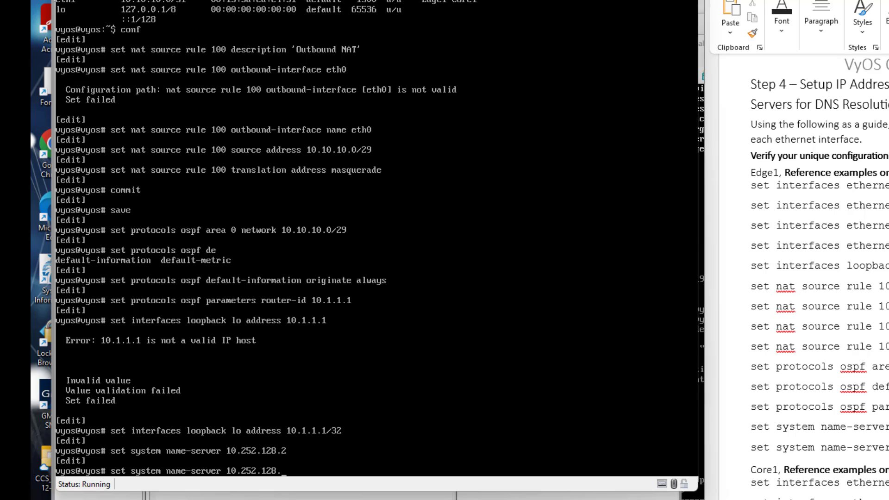
type("3")
key("Return")
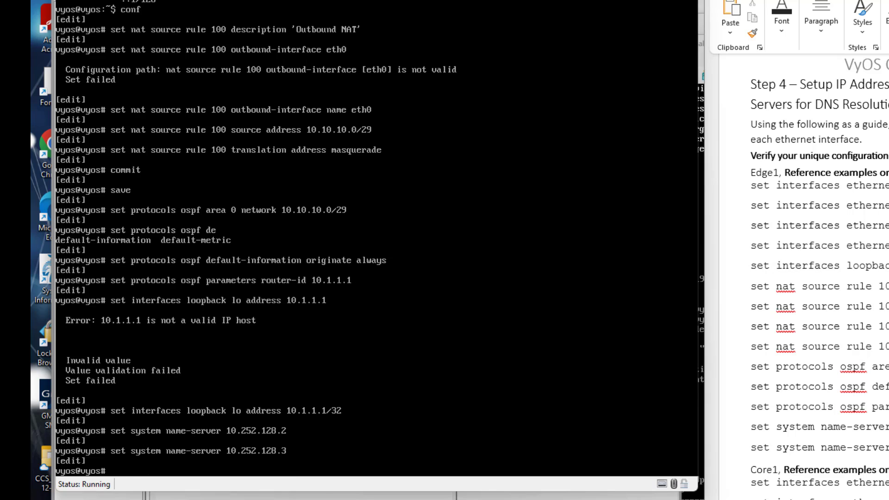
Commit and save Edge1's configuration, then exit configuration mode.
type("commit")
key("Return")
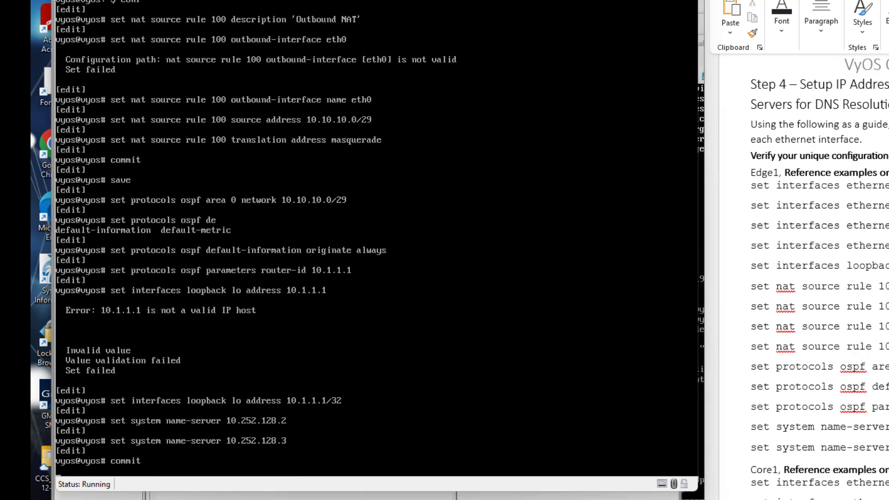
type("save")
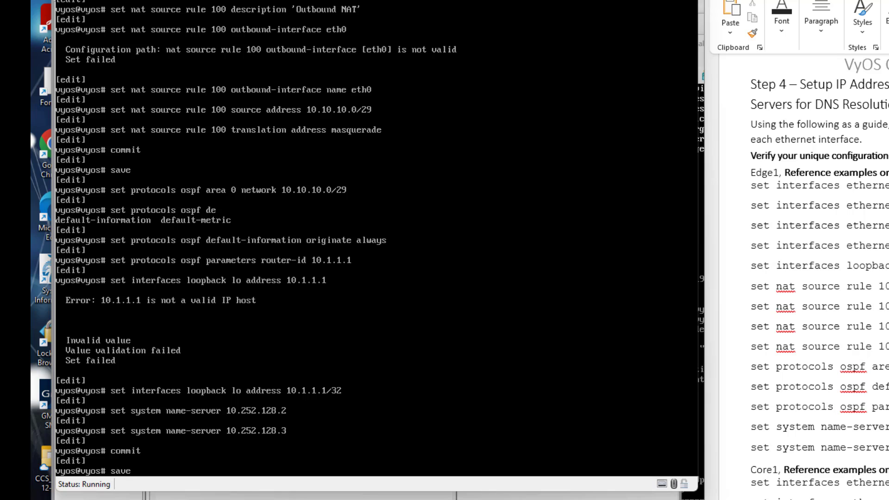
key("Return")
type("exit")
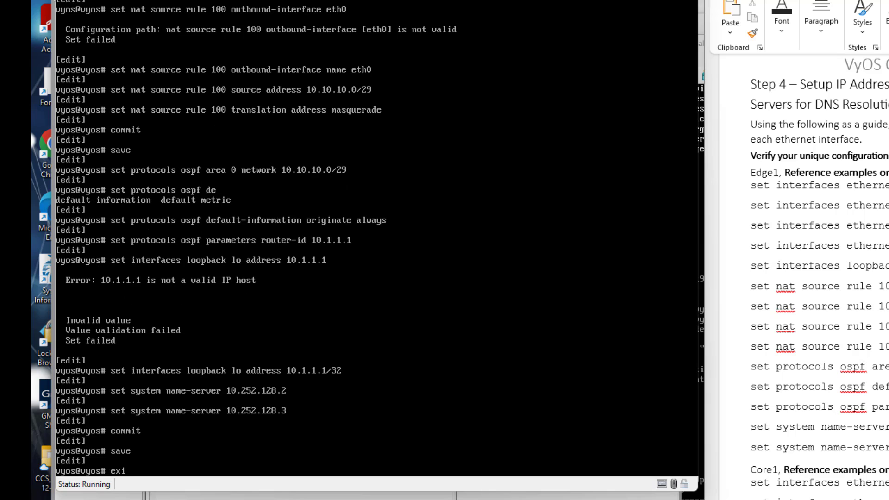
key("Return")
Show Edge1's interfaces, its OSPF routes (10.10.10.0/31 on eth1) and the full IP routing table.
type("sh int")
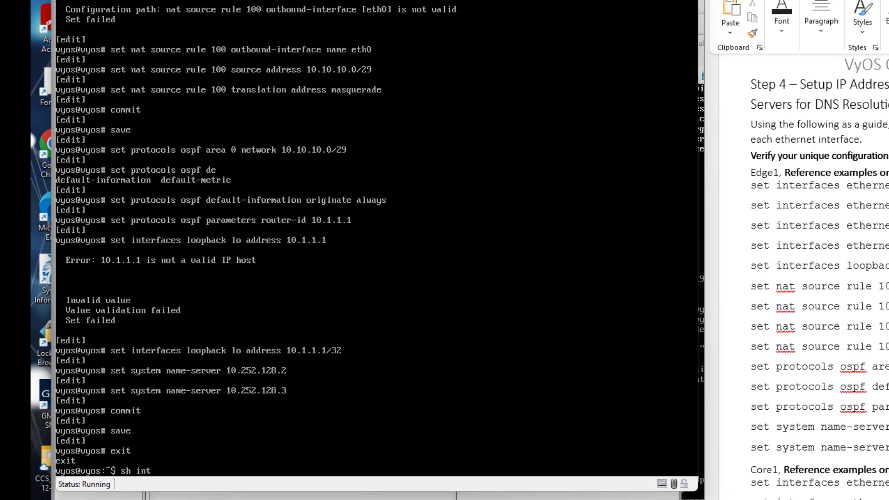
key("Return")
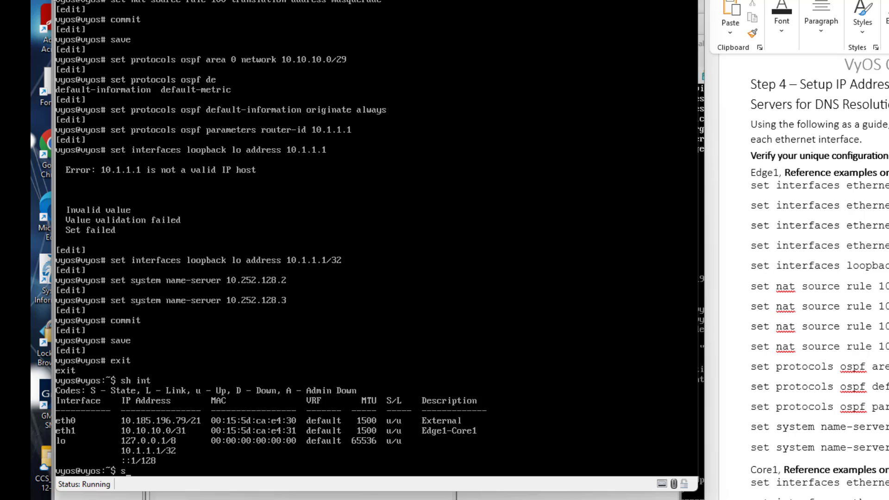
type("sh ip ospf route")
key("Return")
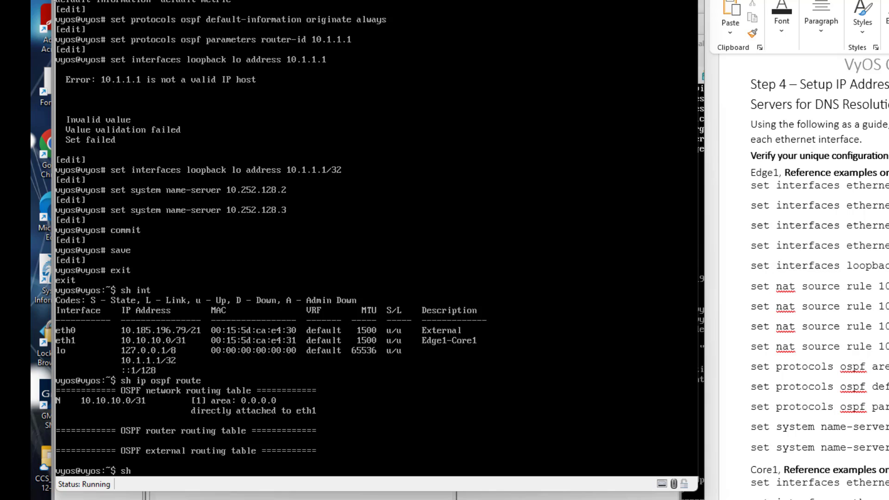
type("ip route")
key("Return")
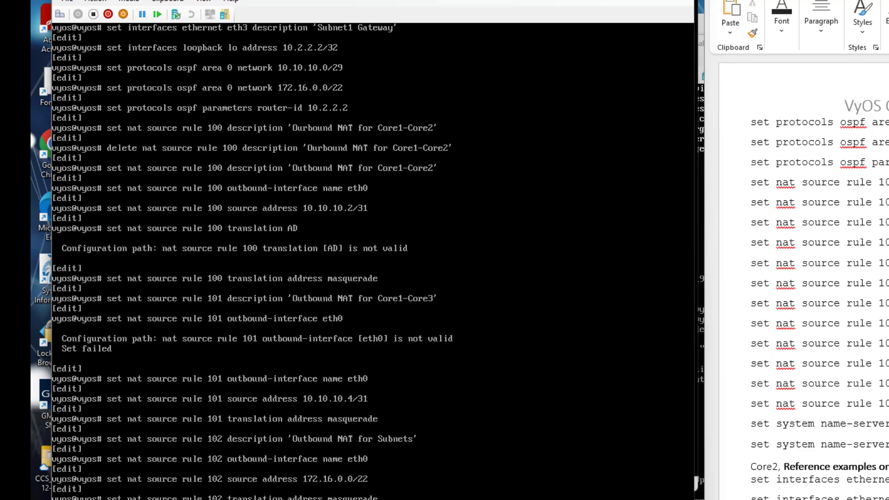
Finish NAT rule 102 with masquerade and add name servers 10.252.128.2 and 10.252.128.3.
key("Return")
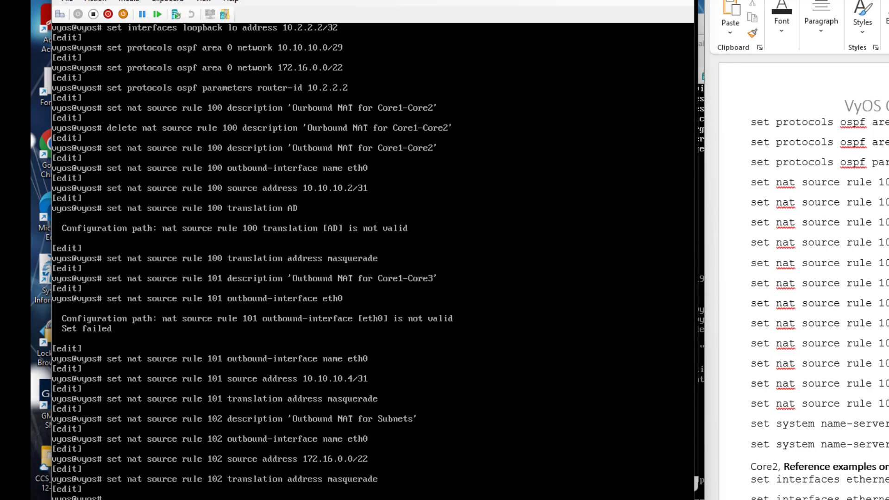
type("set system name-server 10.252.128.2")
key("Return")
key("Up")
key("BackSpace")
type("3")
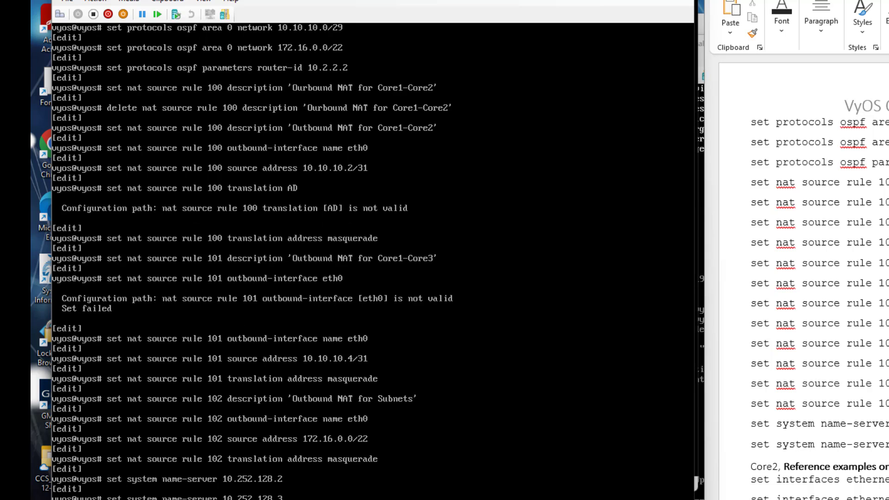
key("Return")
Commit and save Core2's configuration, exit, and display its IP routing table.
type("commit")
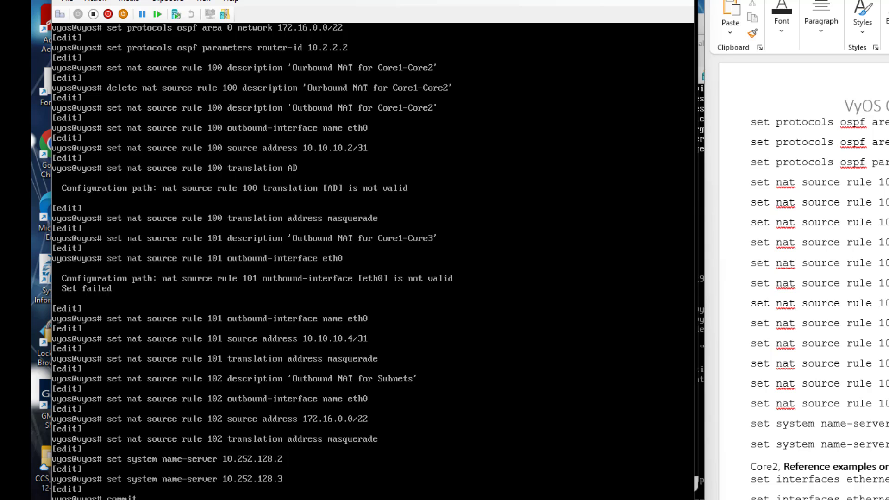
key("Return")
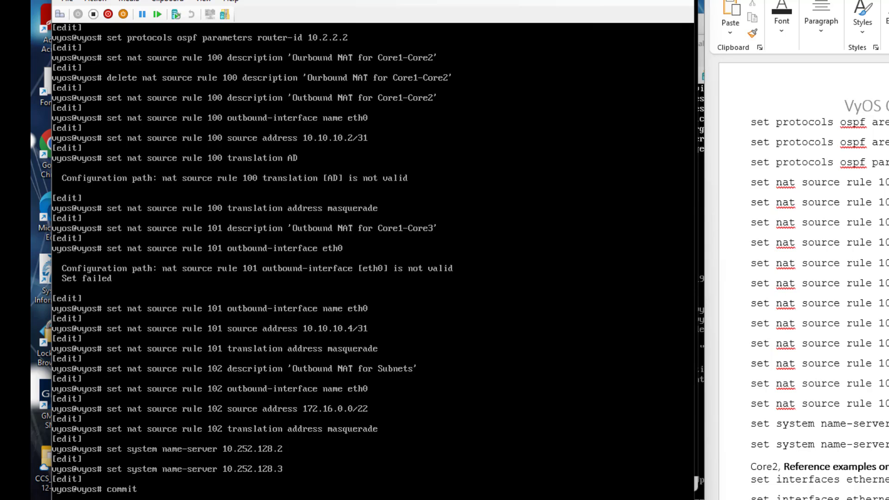
type("save")
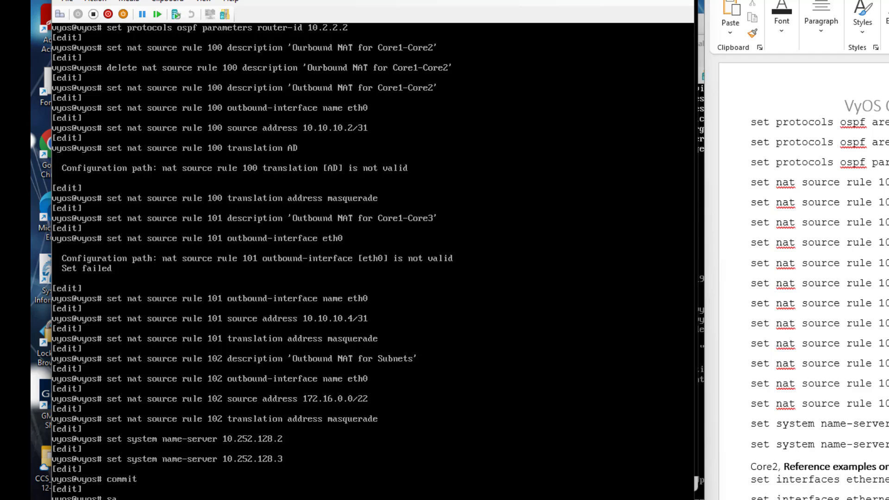
key("Return")
type("exi")
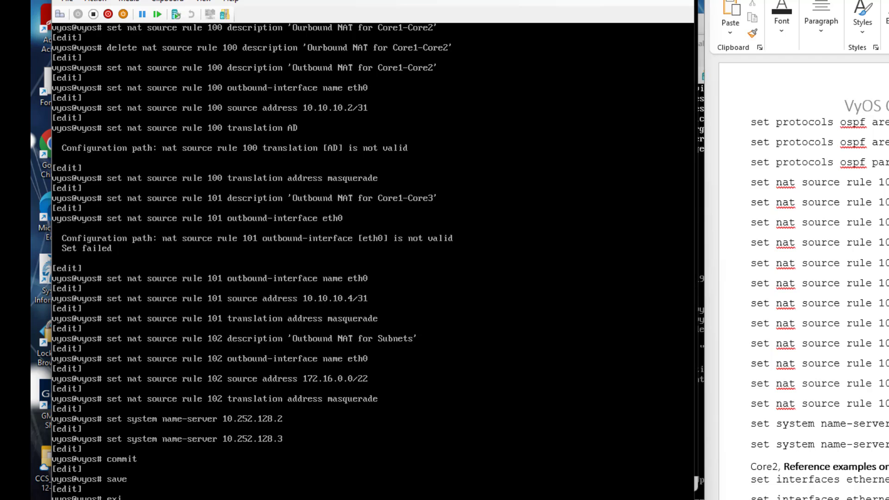
type("t")
key("Return")
type("sh")
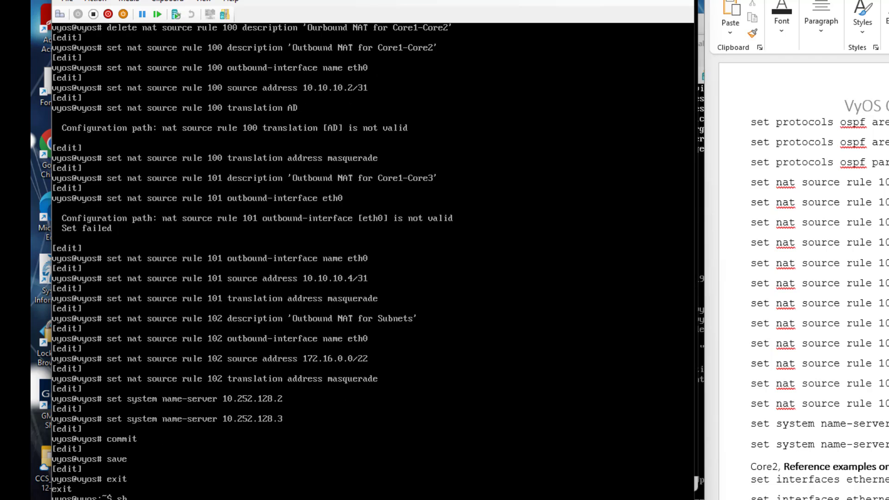
type(" in")
type(" route")
key("Return")
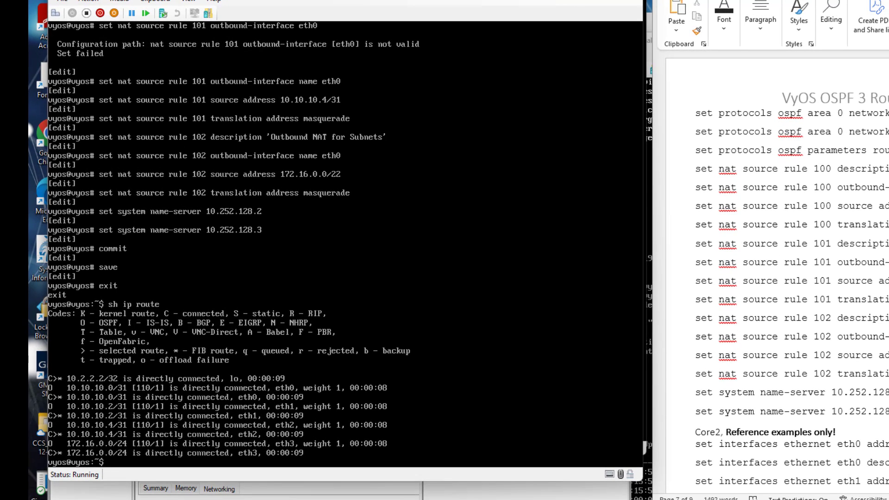
Run 'sh ip ospf route' on Core2 to list its four area-0 networks, then return to Edge1's console.
type("sh ip ospf route")
key("Return")
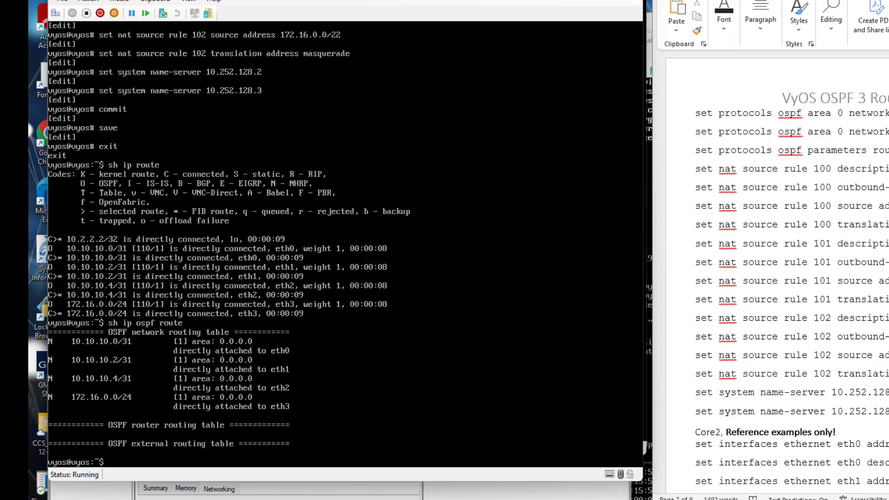
key("alt+Tab")
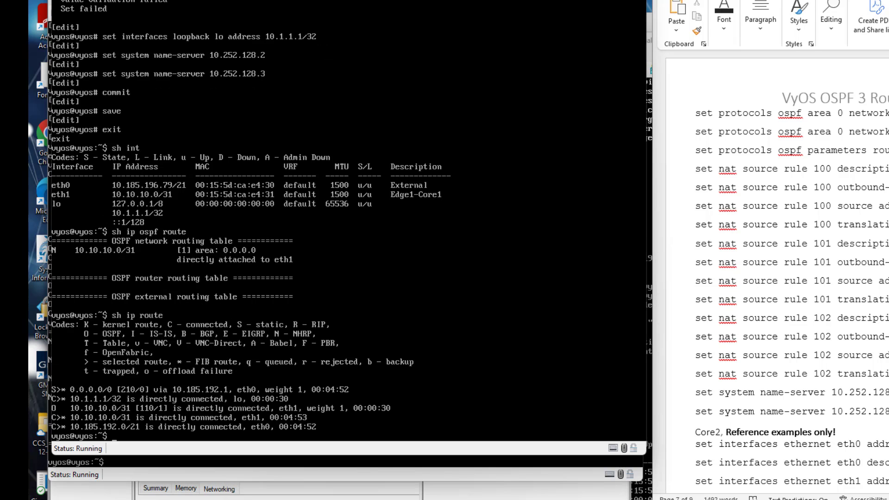
Rerun sh ip ospf route and sh ip route on Edge1; only 10.10.10.0/31 and the static default appear.
key("Up")
key("Up")
key("Return")
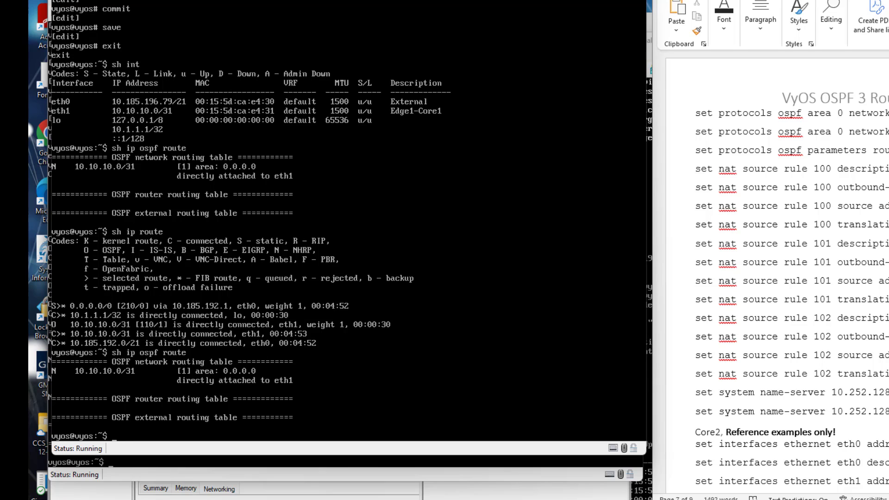
key("Up")
key("Up")
key("Return")
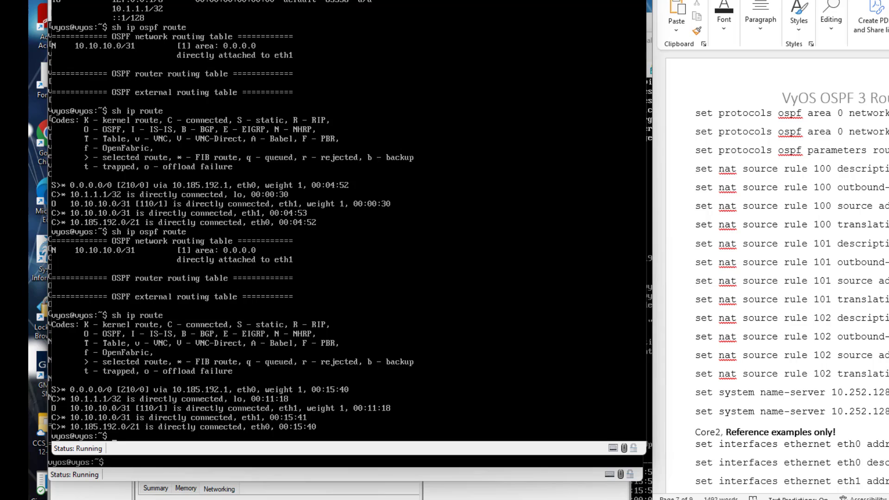
key("Up")
key("Return")
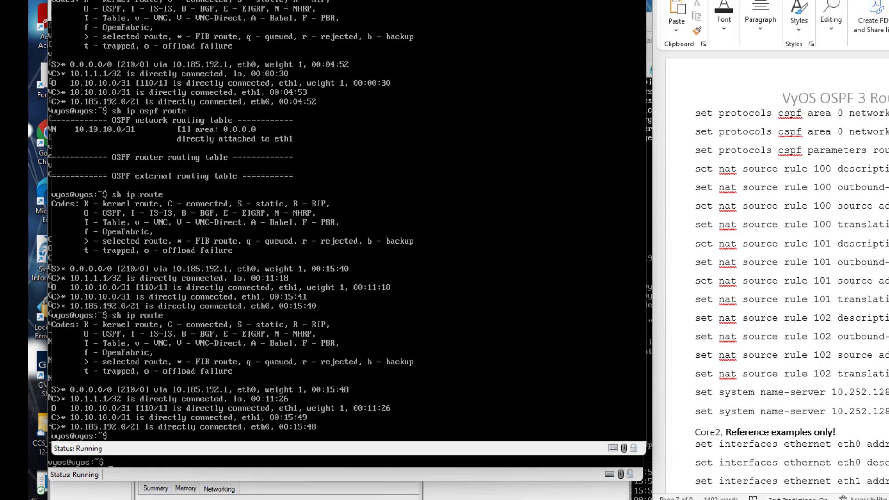
On Core2, rerun sh ip ospf route to see Edge1 (10.1.1.1) listed as ASBR.
left_click(504, 472)
key("Up")
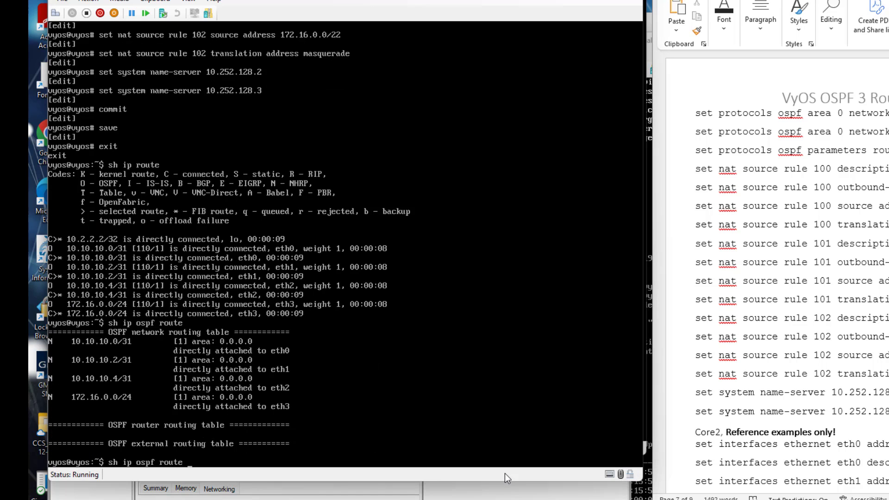
key("Return")
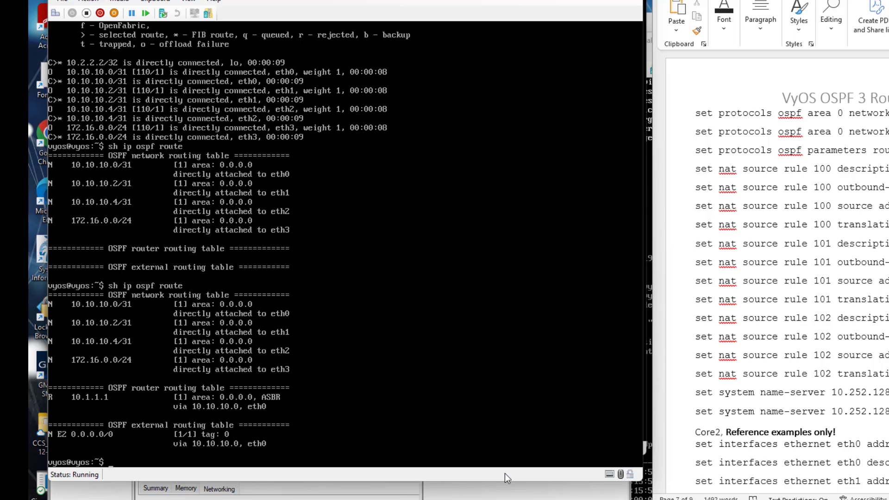
Show Core2's sh ip route output with the OSPF default route 0.0.0.0/0 via 10.10.10.0.
key("Up")
key("BackSpace")
key("BackSpace")
key("BackSpace")
key("BackSpace")
key("BackSpace")
key("BackSpace")
key("BackSpace")
key("BackSpace")
key("BackSpace")
key("BackSpace")
type("route")
key("Return")
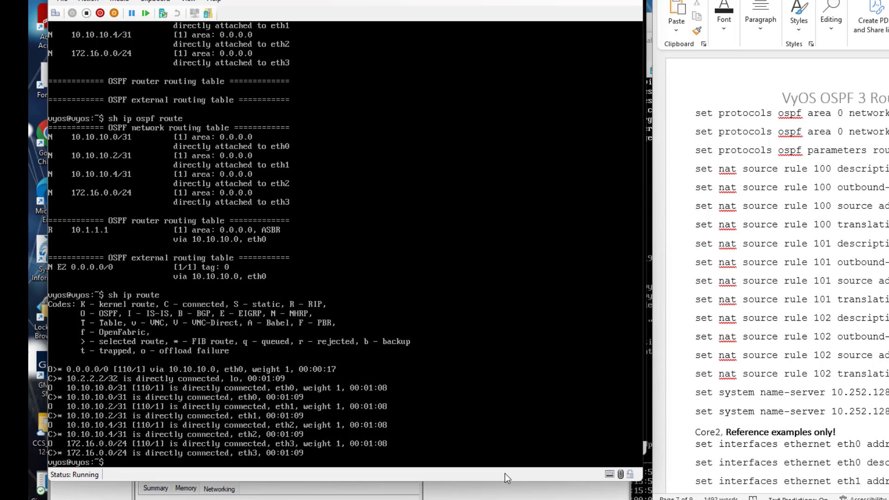
key("Up")
key("BackSpace")
key("BackSpace")
key("BackSpace")
key("BackSpace")
key("BackSpace")
key("BackSpace")
Display Core2's OSPF details for eth0–eth3 with sh ip ospf interface.
type("ospf")
key("Tab")
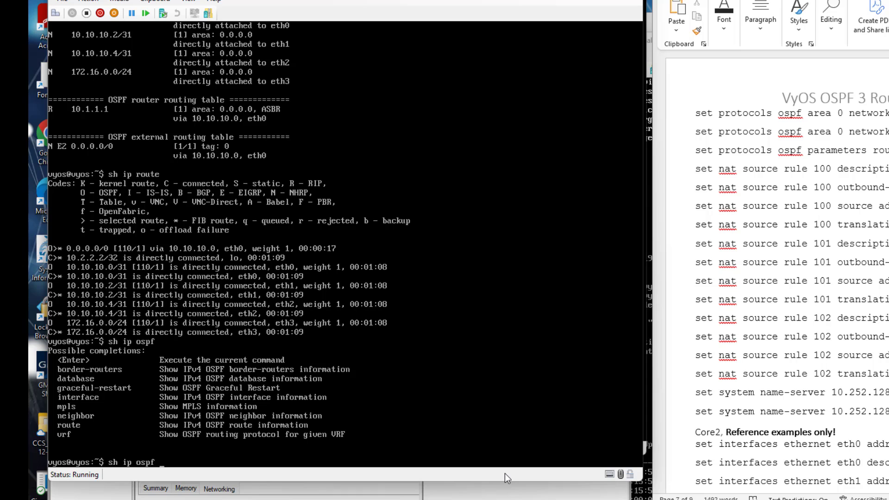
type("interface")
key("Return")
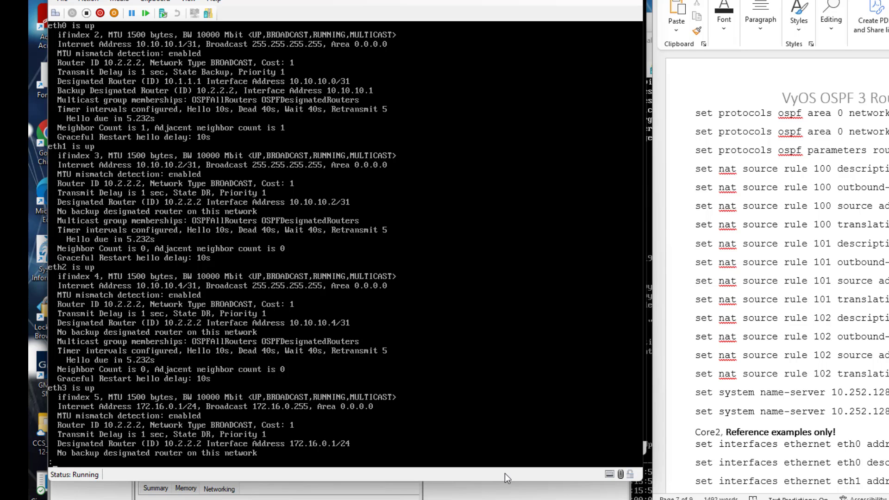
key("space")
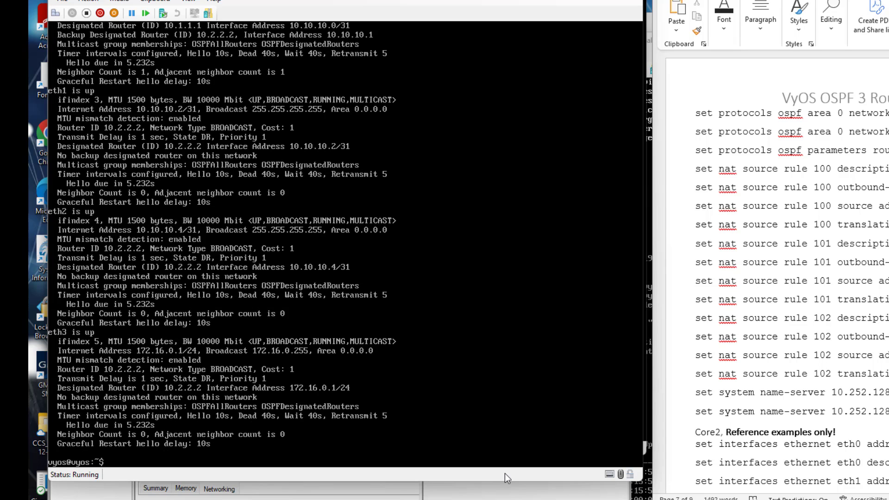
Rerun sh ip route to show Core2's IP routing table.
key("Up")
key("BackSpace")
key("BackSpace")
key("BackSpace")
key("BackSpace")
key("BackSpace")
key("BackSpace")
key("BackSpace")
key("BackSpace")
key("BackSpace")
key("Tab")
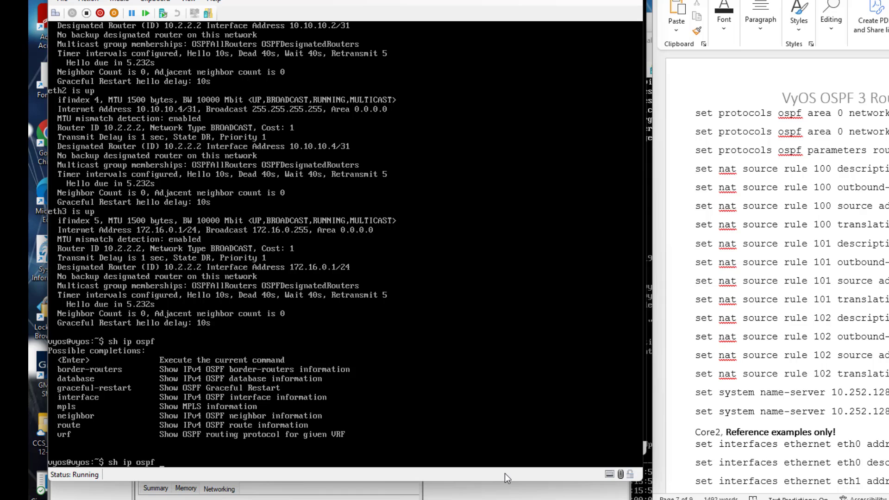
key("BackSpace")
key("BackSpace")
key("BackSpace")
key("BackSpace")
type("route")
key("Return")
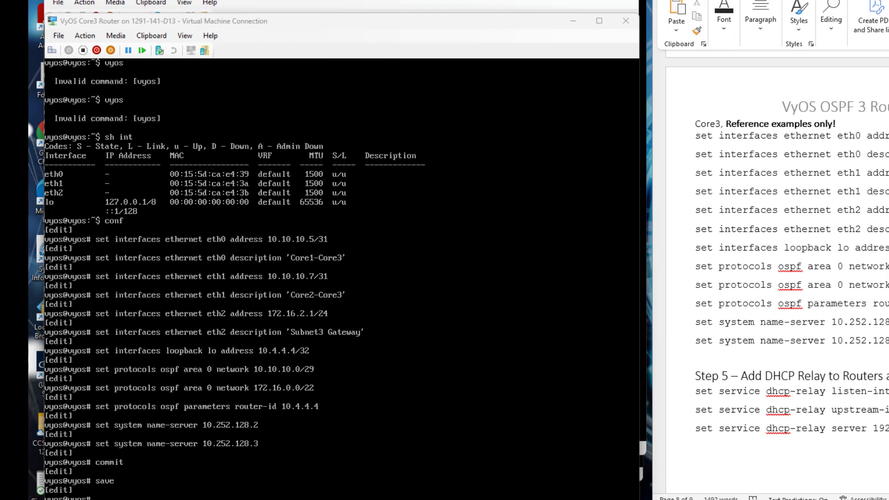
Exit configuration mode on Core3 and ping 8.8.8.8, which fails with 'Network is unreachable'.
left_click_drag(379, 23, 865, 11)
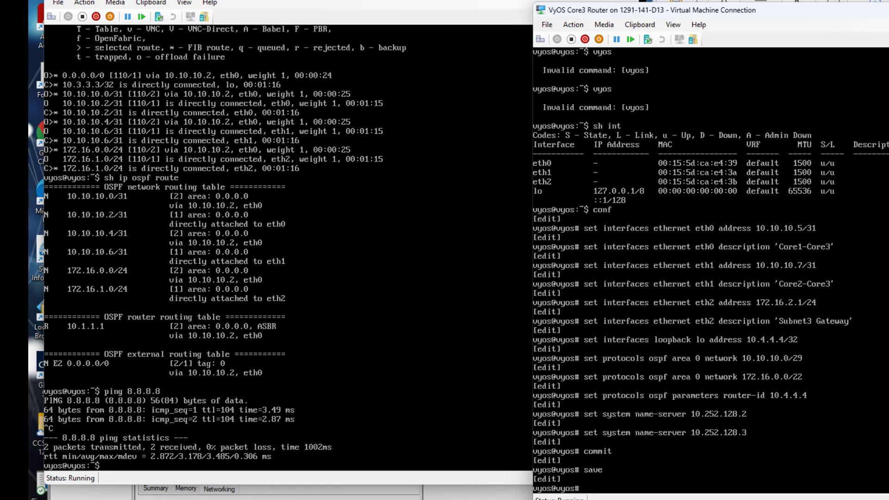
type("exit")
key("Return")
type("ping 8.8.")
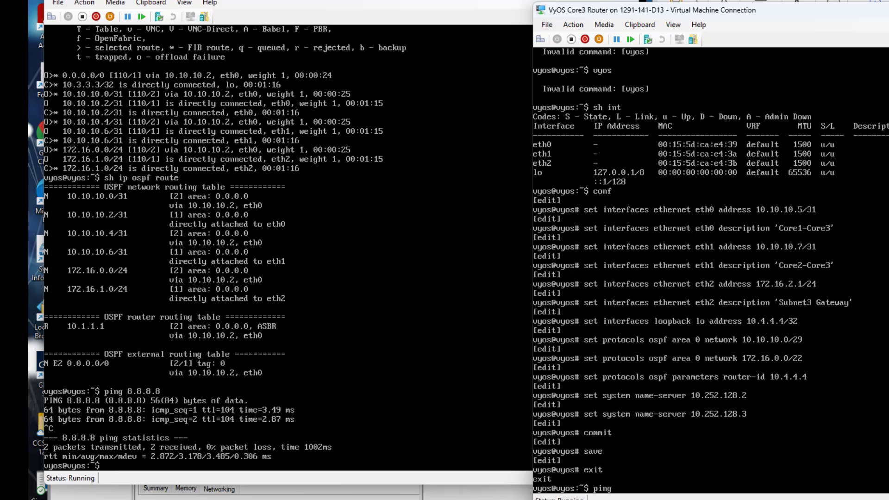
type("8.8")
key("Return")
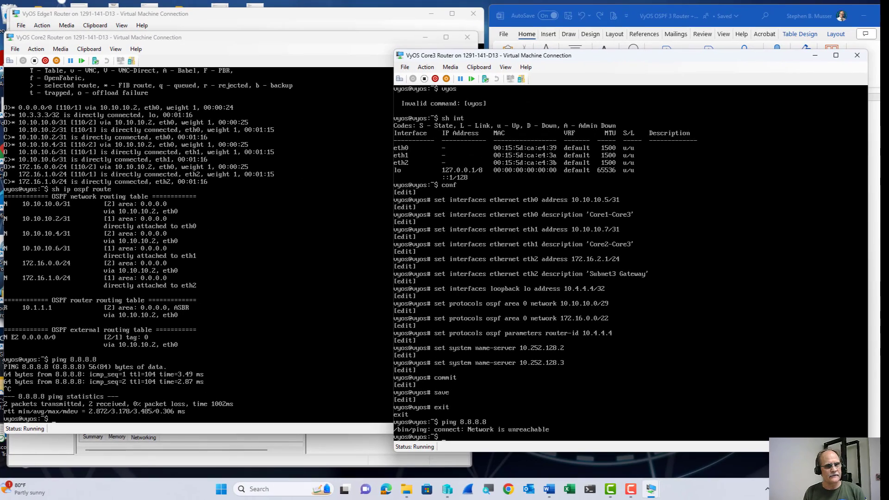
From Core3, ping 10.10.10.1 and then 10.10.10.3, stopping with Ctrl+C.
type("ping")
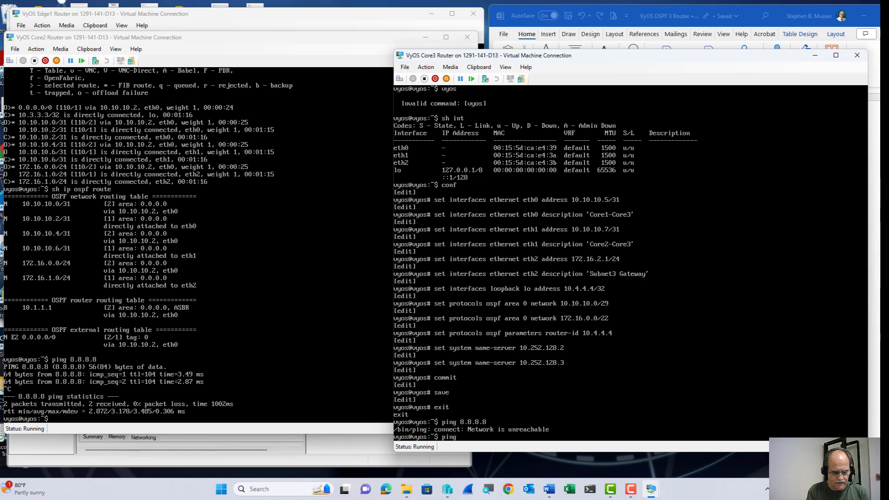
type(" 10.10")
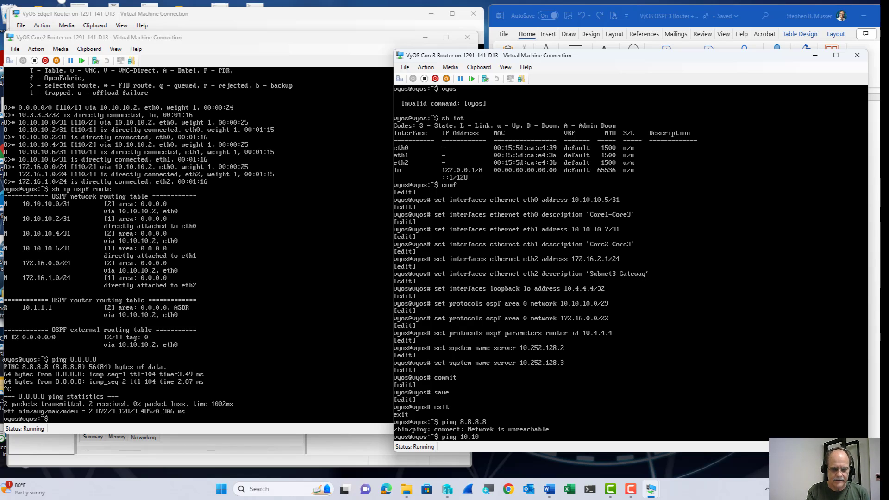
type(".10.1")
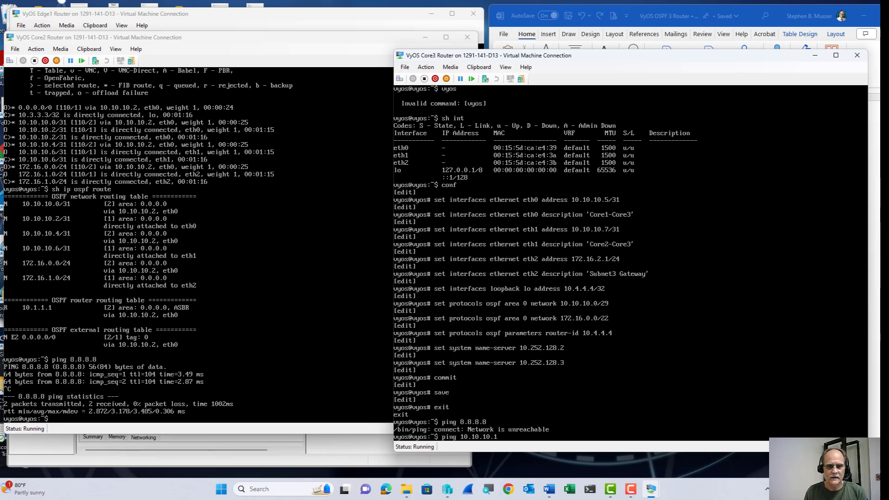
key("Return")
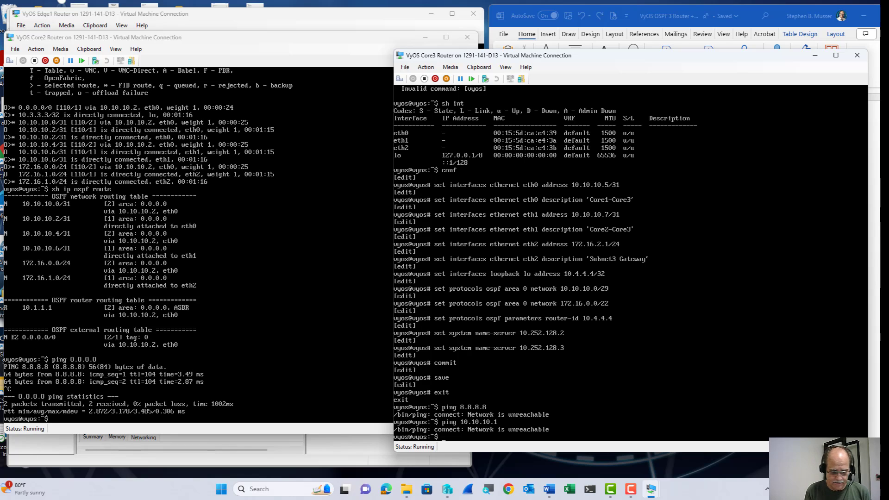
type("ping 101")
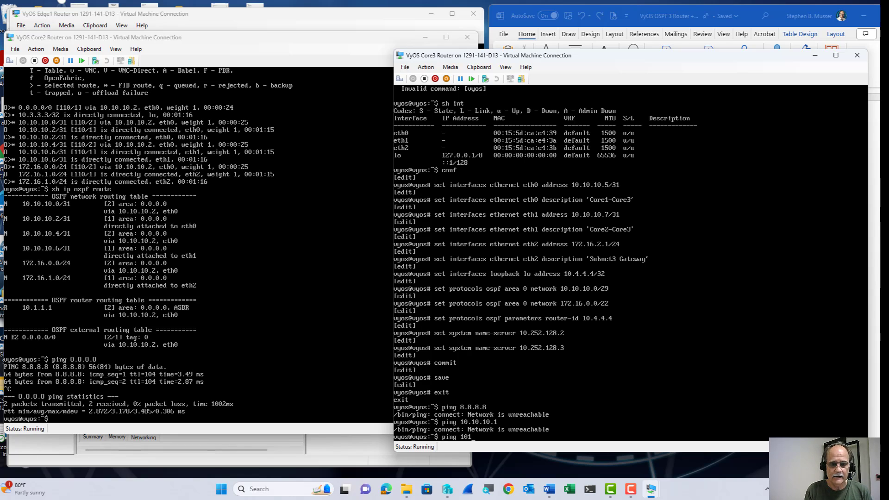
key("BackSpace")
type(".10.")
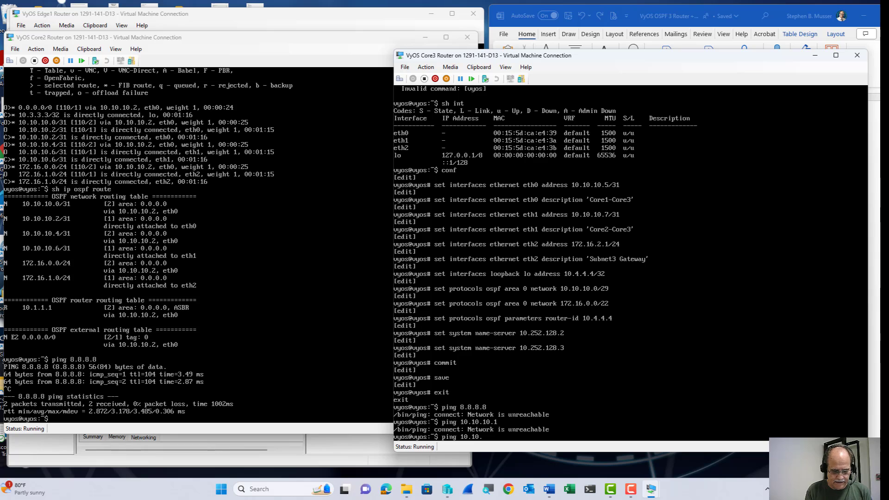
type("10.3")
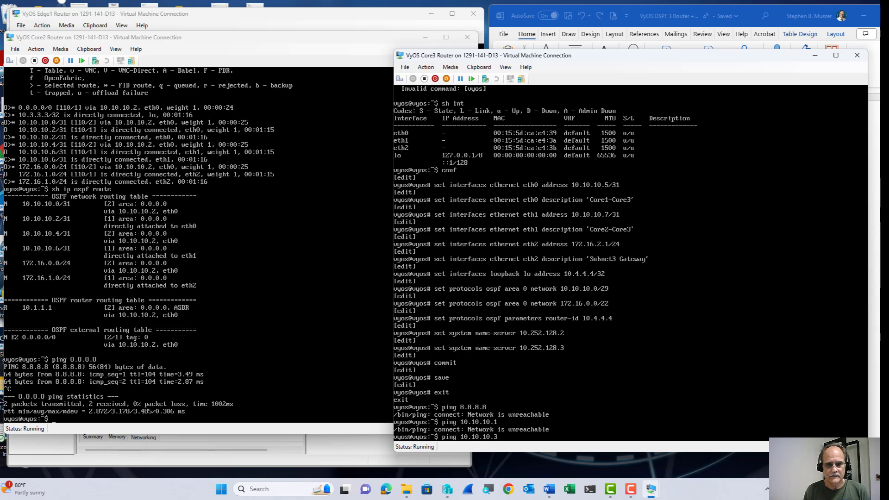
key("Return")
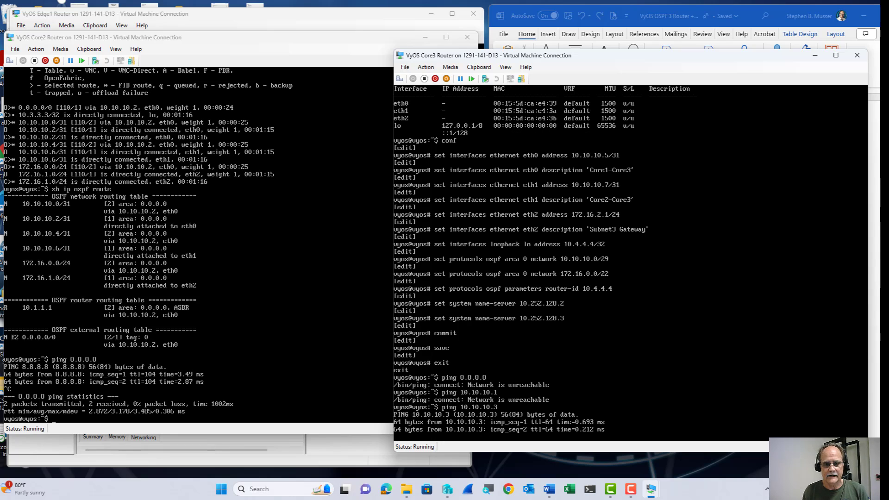
key("ctrl+c")
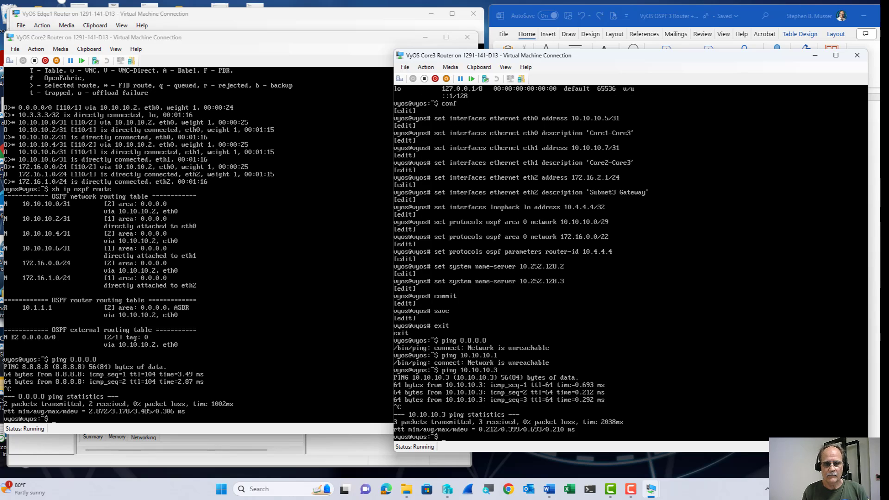
Rerun the ping to 10.10.10.1, which now succeeds with 0% packet loss.
key("Up")
key("Up")
key("Return")
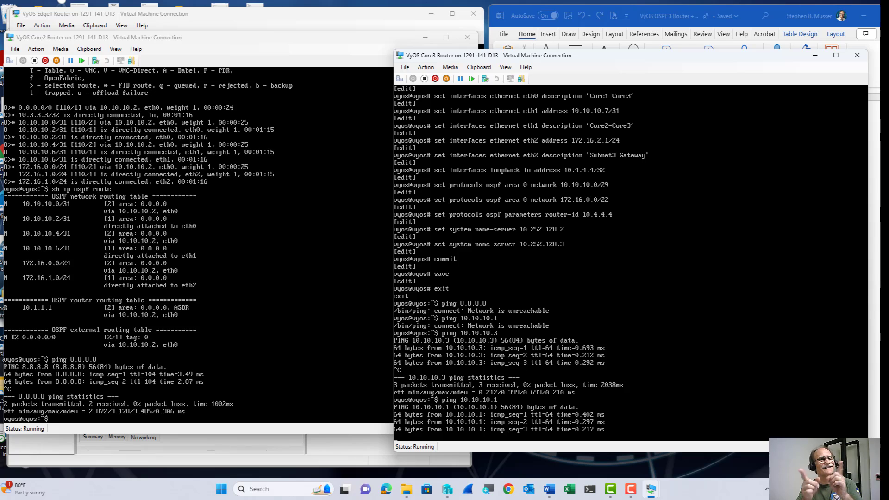
key("ctrl+c")
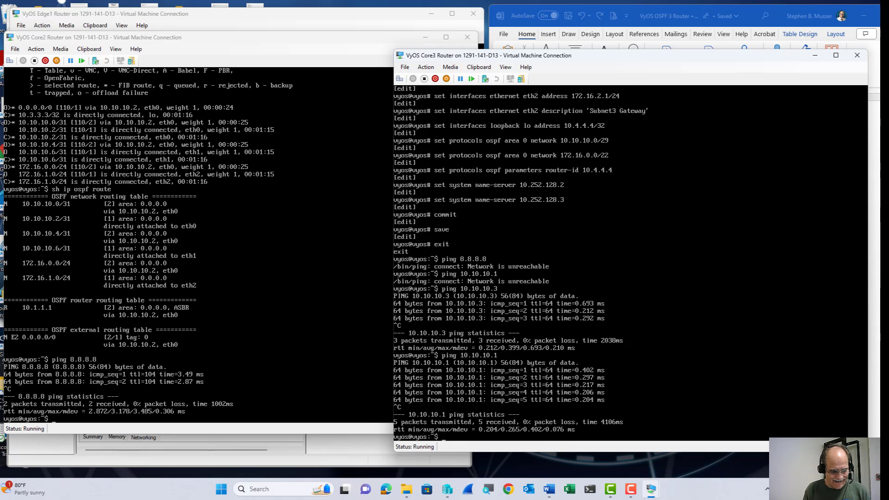
type("sh ")
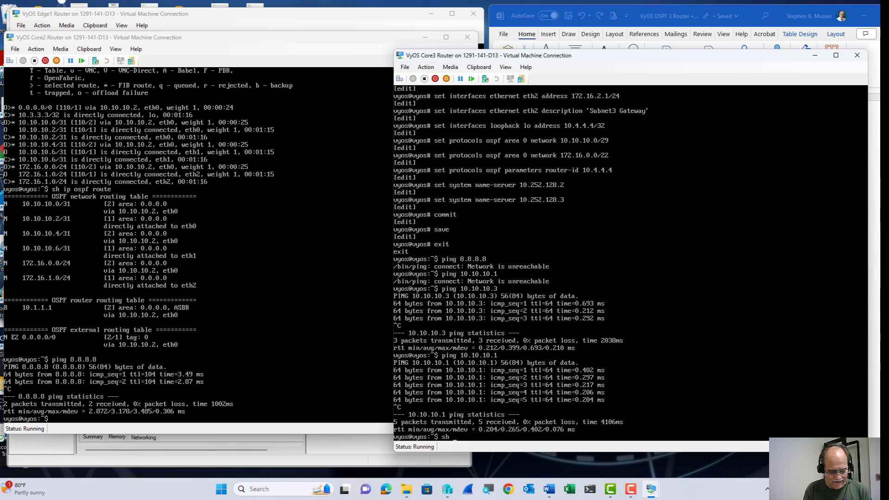
type("ip r")
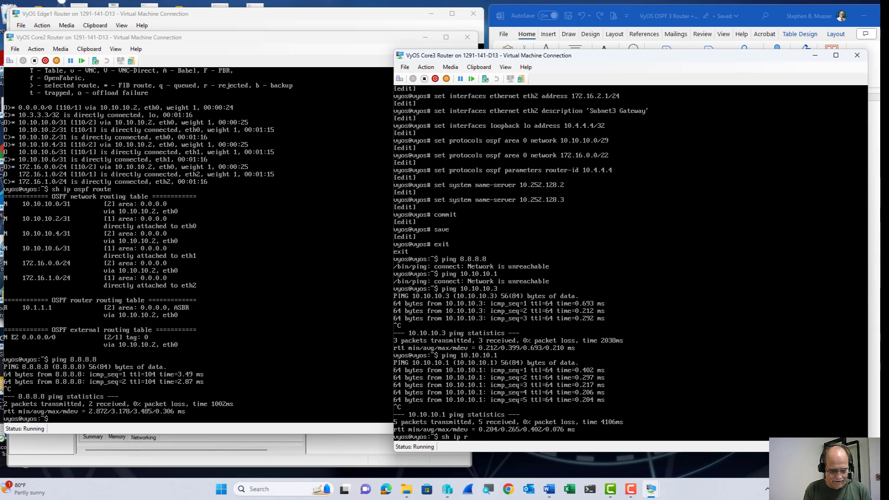
type("oute")
Show Core3's OSPF routes, then ping 8.8.8.8 for 3 of 3 replies via 10.10.10.4.
key("Return")
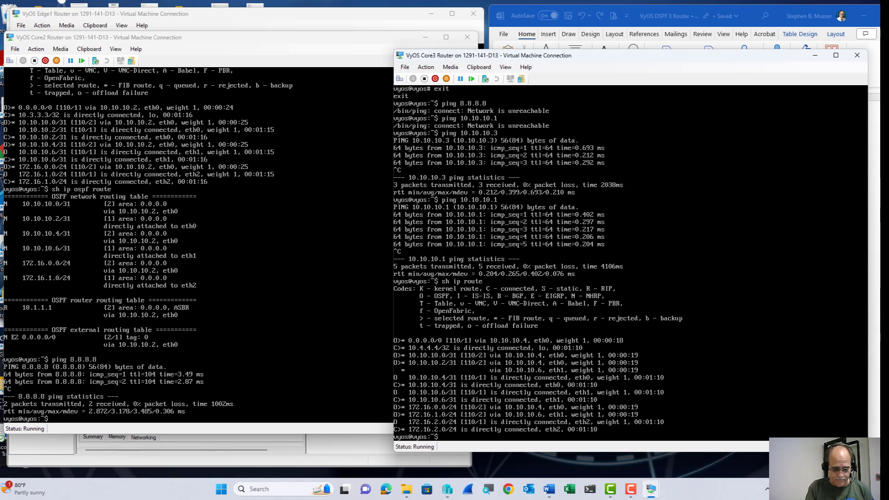
type("ping 8.8")
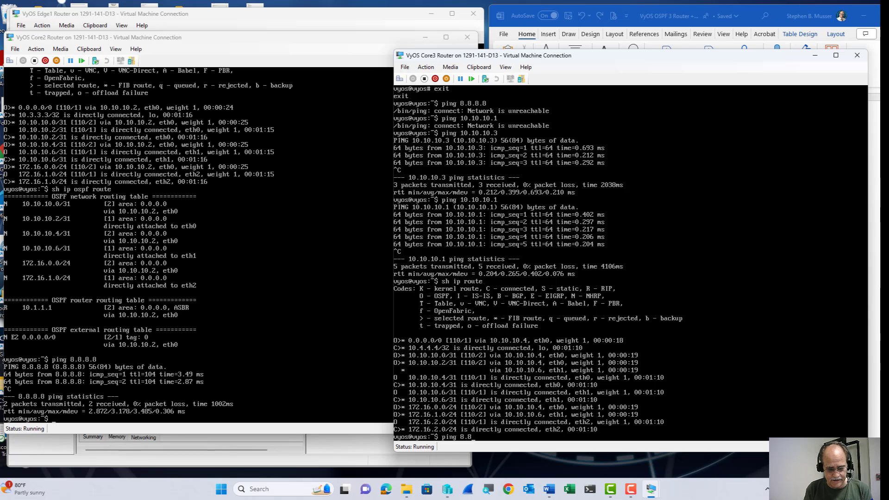
type(".8")
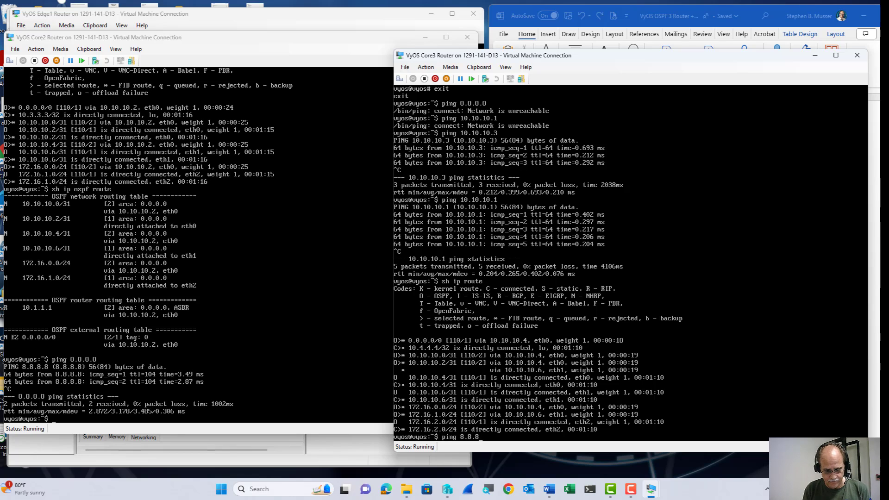
type(".8")
key("Return")
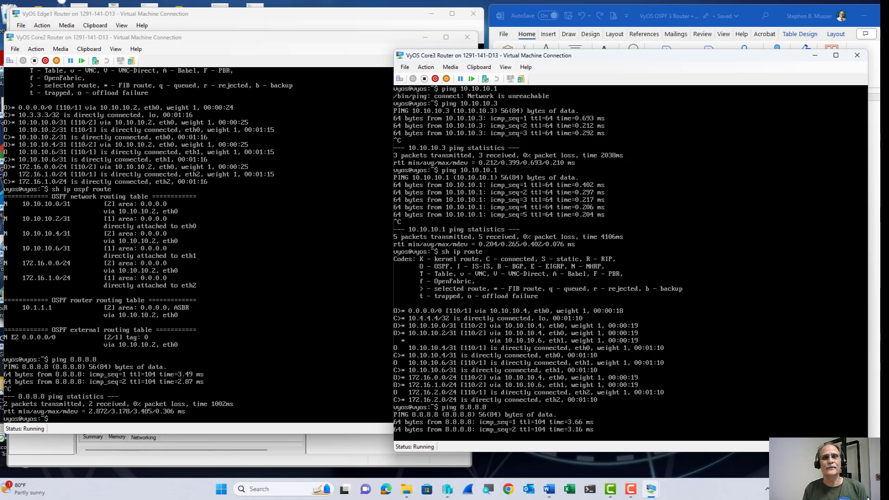
key("ctrl+c")
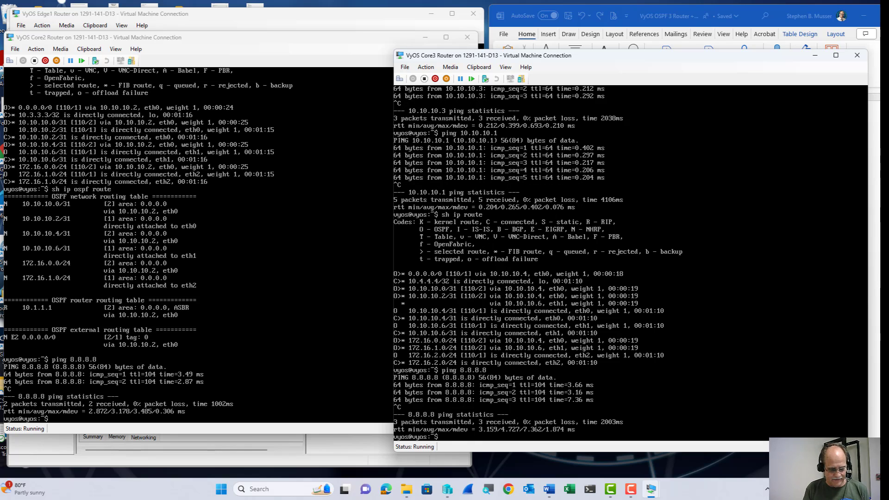
Run dig microsoft.com on Core3, returning five A records from server 10.252.128.2.
type("di")
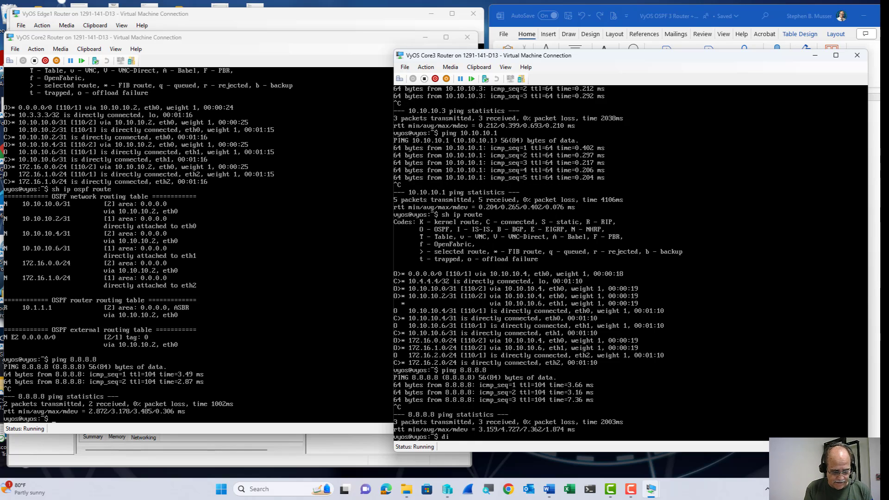
type("g microsoft.")
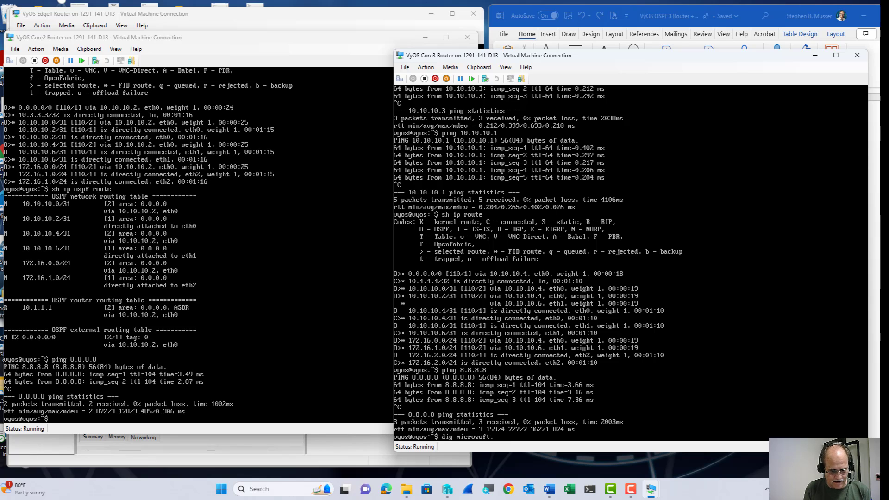
type("com")
key("Return")
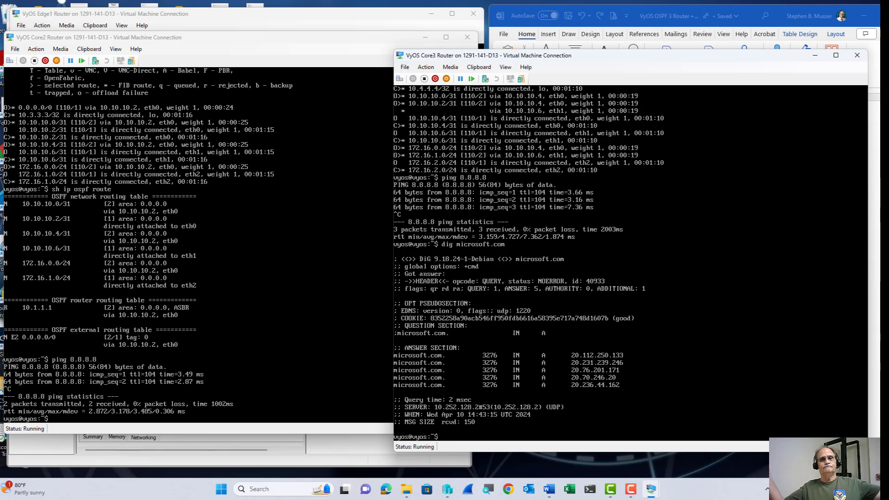
type("tr")
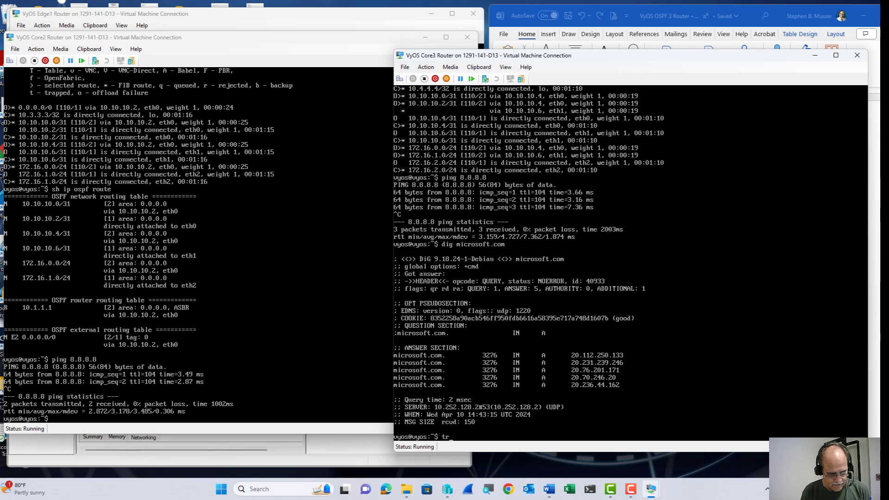
type("aceroute")
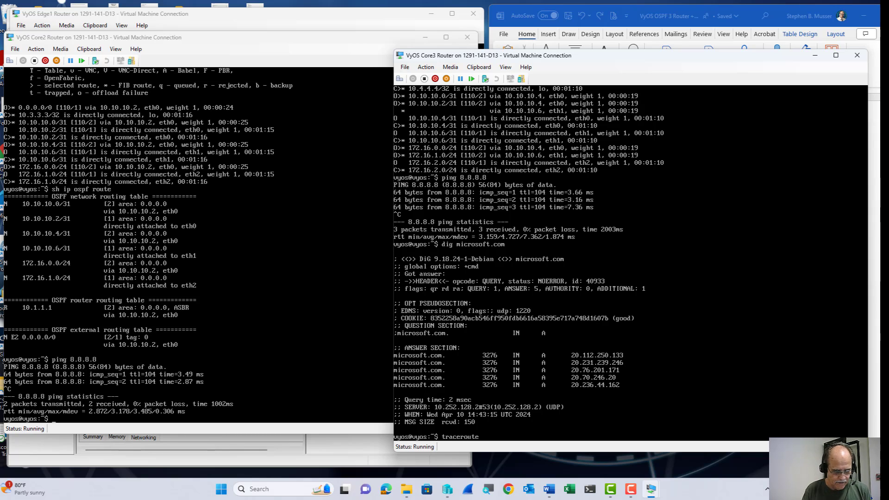
type(" 4.")
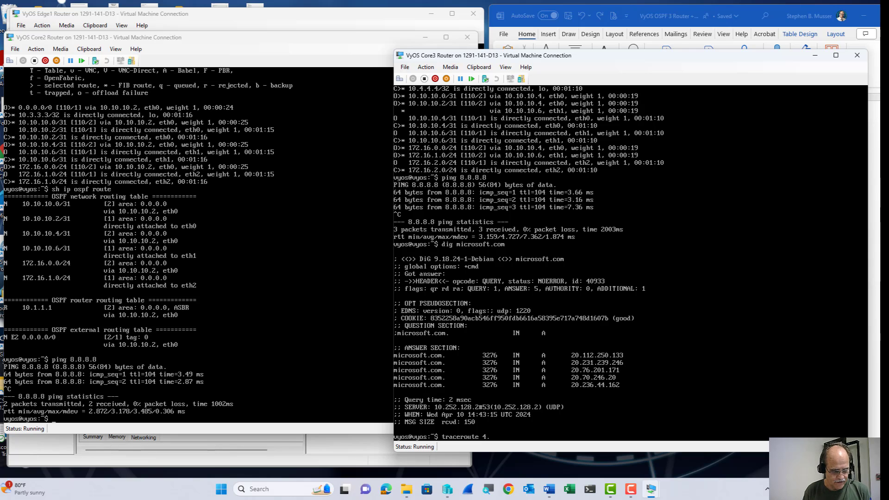
type("2.2.")
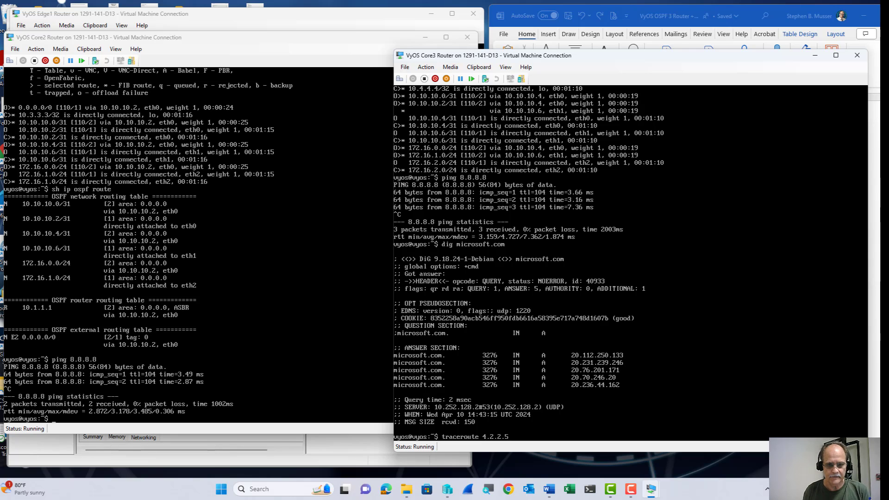
type("5")
Traceroute and ping 4.2.2.5 from Core3, receiving 4 of 4 replies with 0% loss.
key("Return")
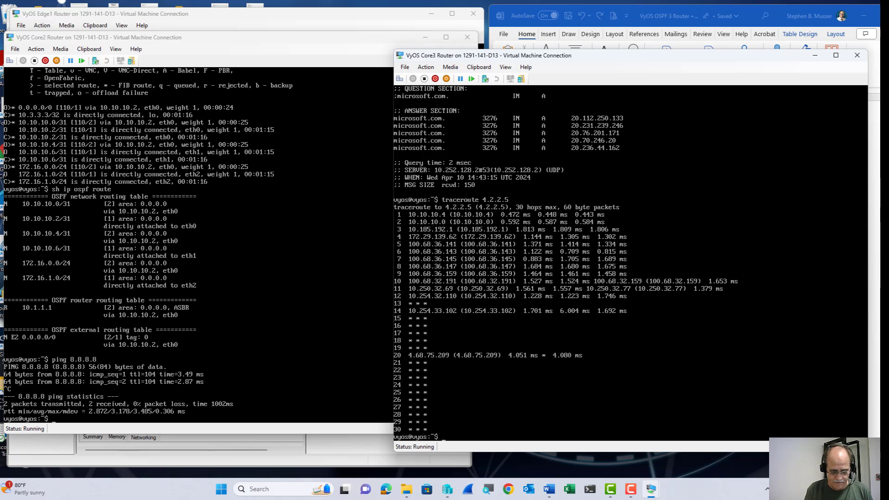
type("ping 4.2")
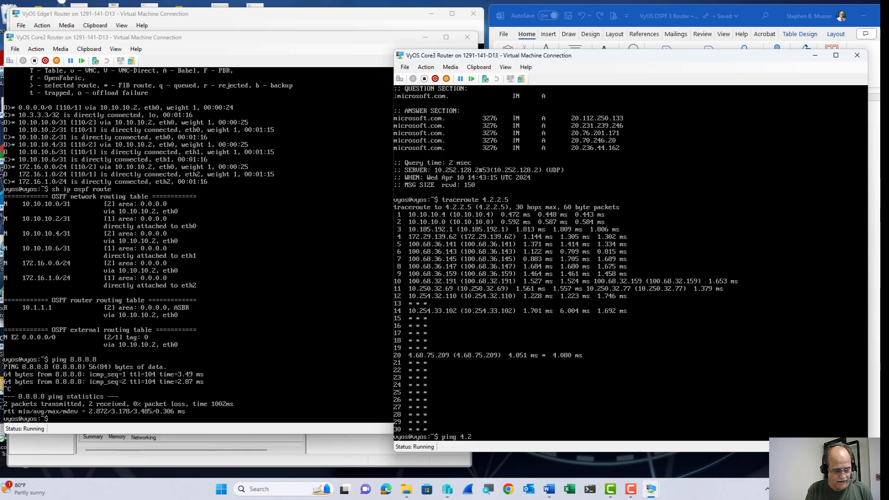
type(".2.4")
key("BackSpace")
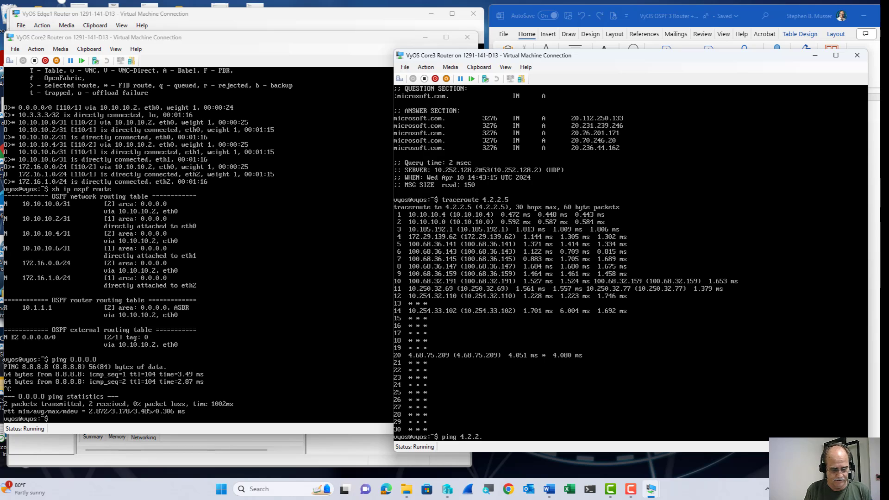
type("5")
key("Return")
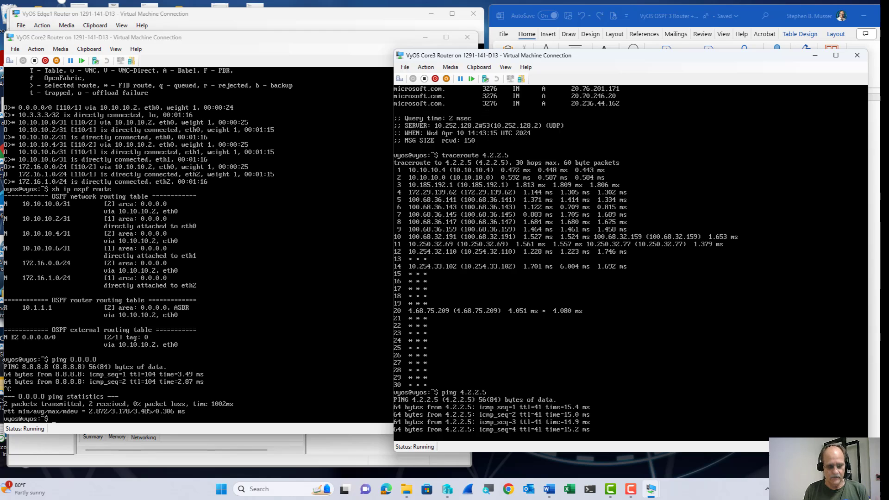
key("ctrl+c")
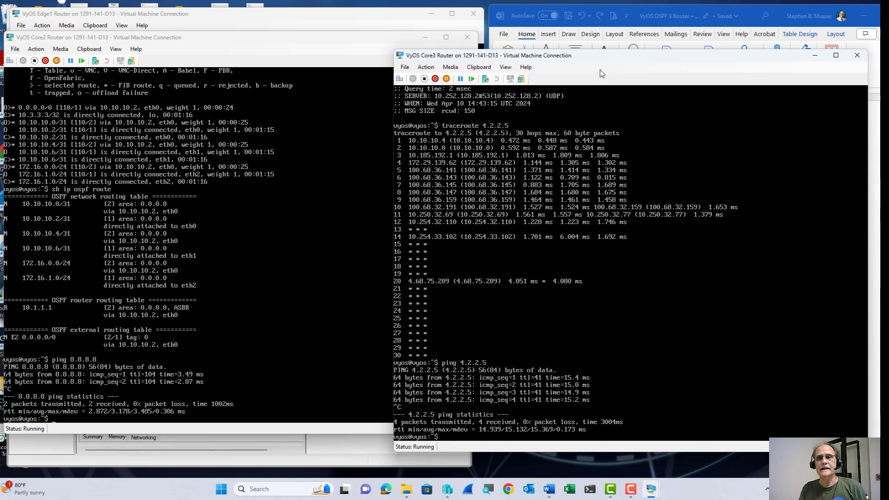
Move the Core3 console aside and scroll Word up to the OSPF sample address tables.
left_click_drag(621, 56, 235, 60)
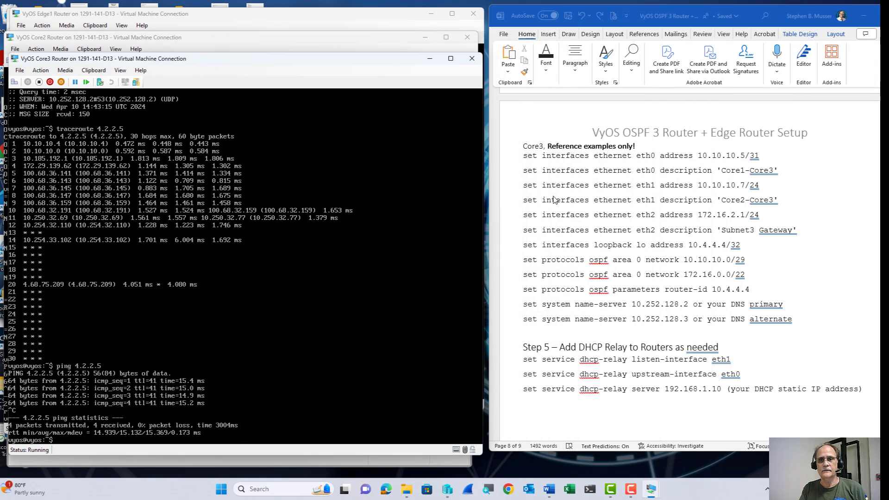
scroll(554, 199, "up", 15)
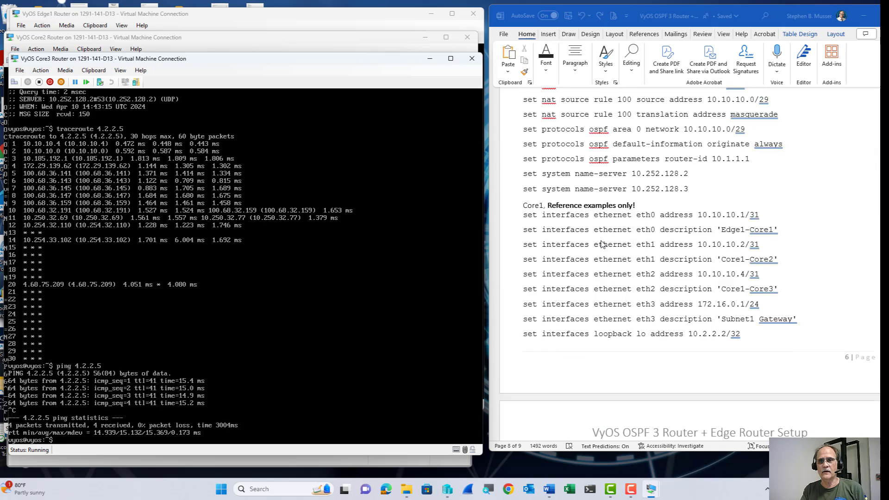
scroll(602, 244, "up", 20)
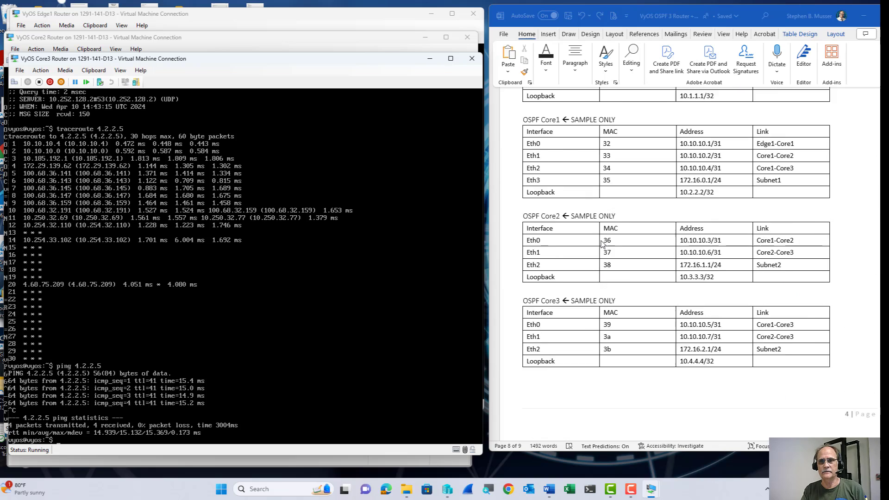
scroll(601, 244, "up", 1)
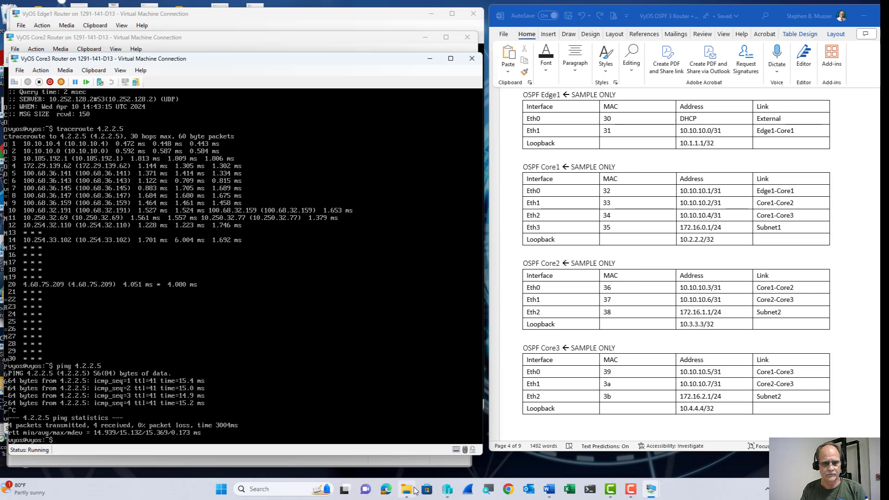
In VyOS Core1 Router settings, set the Core1-Core3 network adapter's virtual switch to Not connected.
left_click(447, 489)
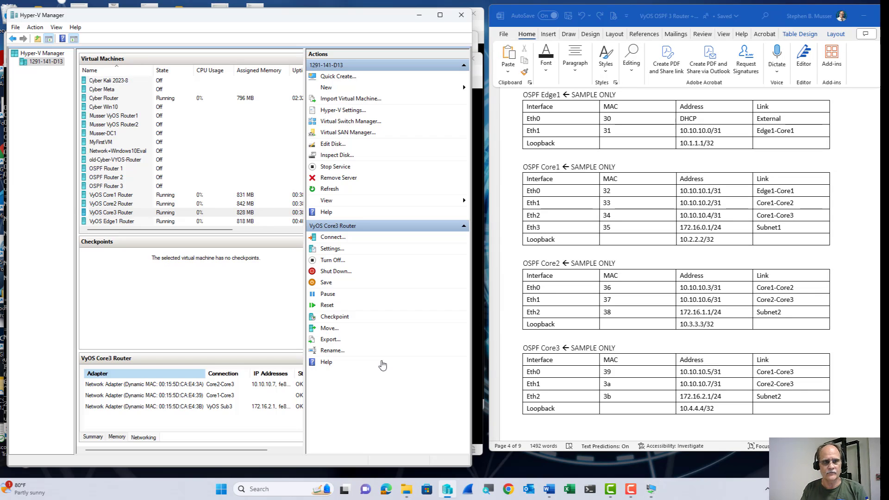
left_click(124, 196)
right_click(126, 196)
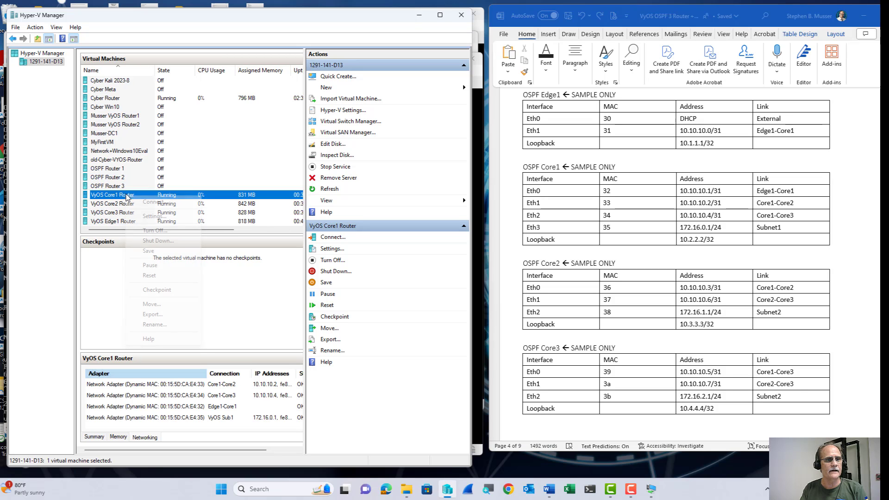
left_click(147, 216)
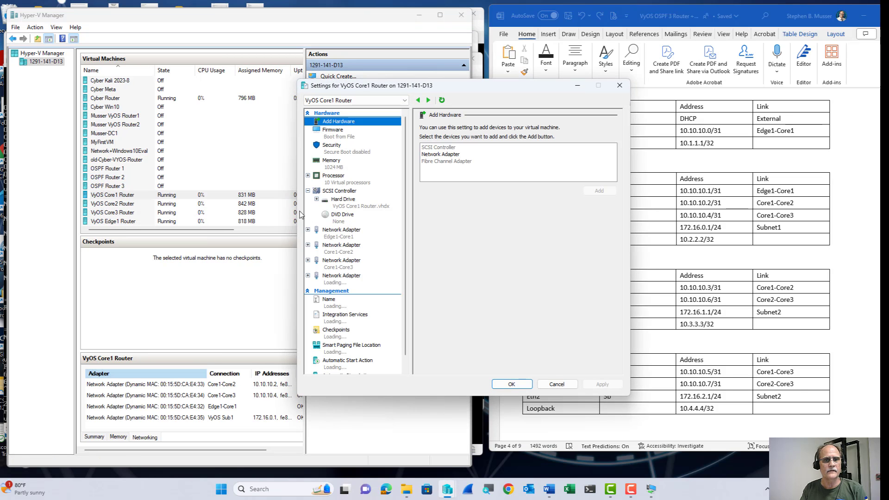
left_click(333, 267)
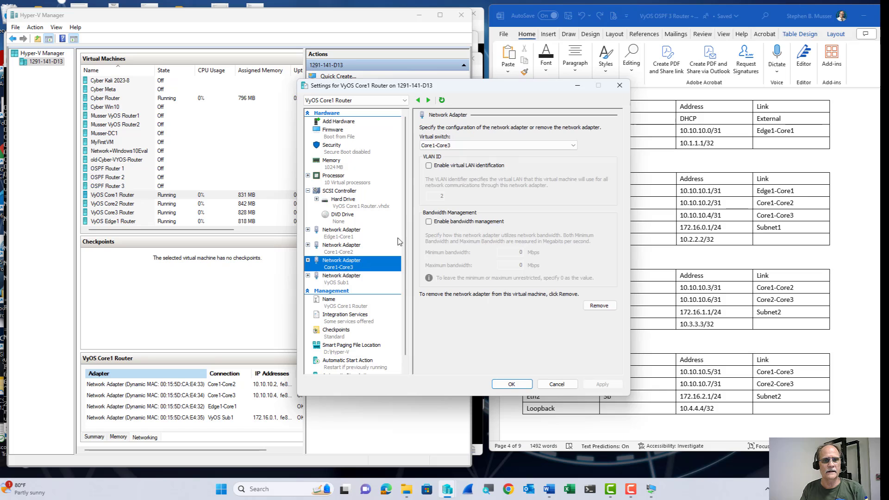
left_click(465, 145)
left_click(461, 153)
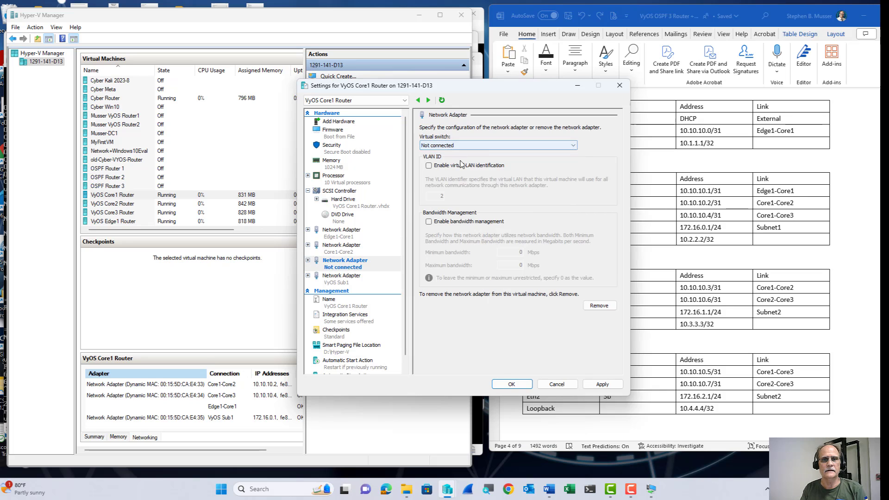
left_click(511, 384)
key("alt+Tab")
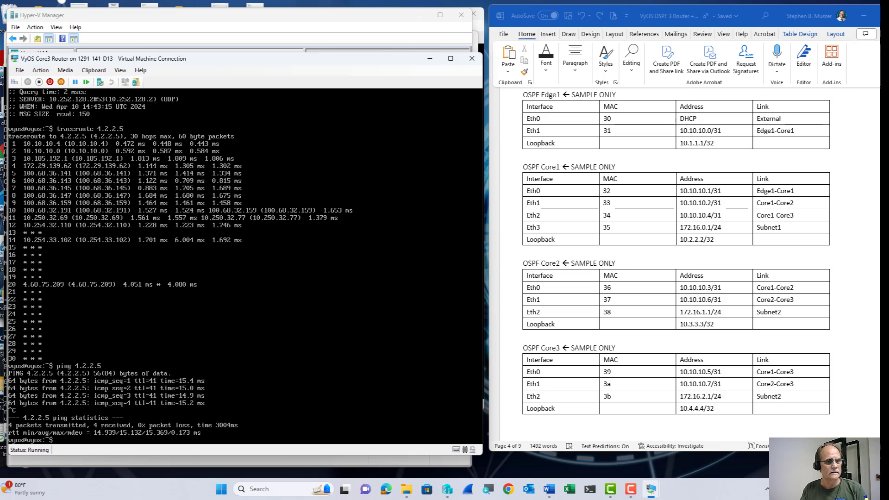
Rerun the ping to 4.2.2.5 from Core3, stopping after five successful replies.
key("Up")
key("Return")
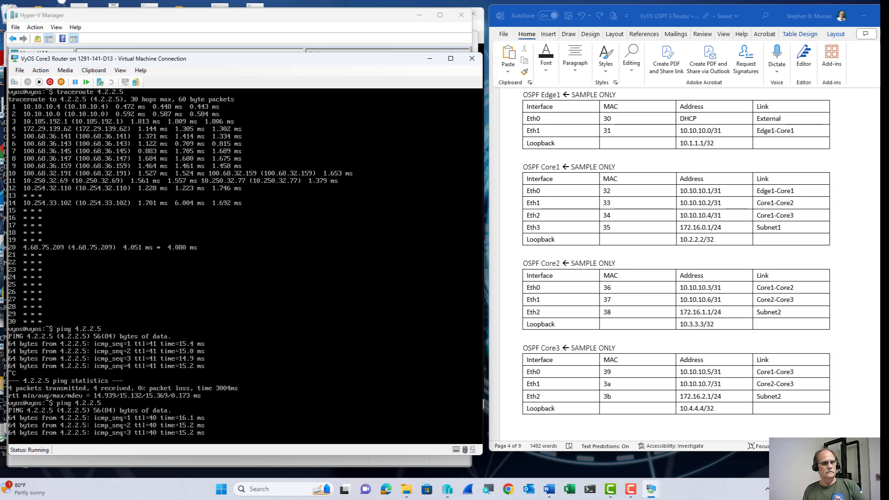
key("ctrl+c")
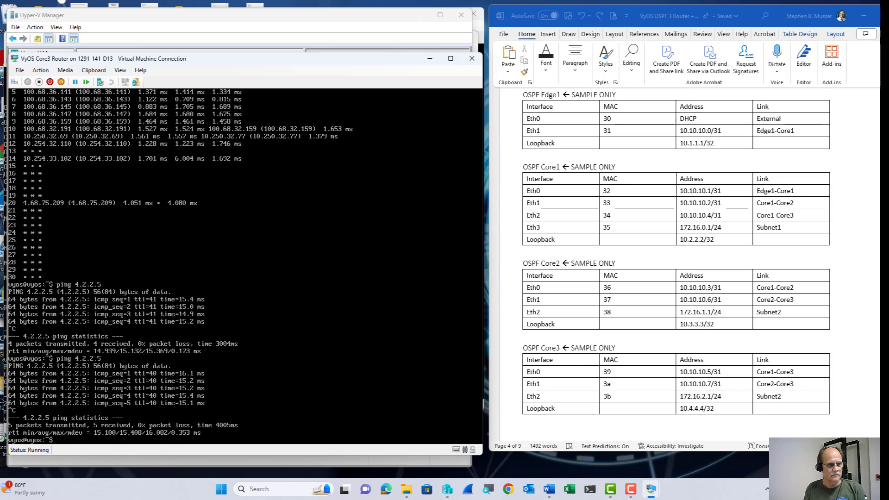
Rerun traceroute 4.2.2.5, showing the path now leaves via 10.10.10.6 through Core2.
key("Up")
key("Up")
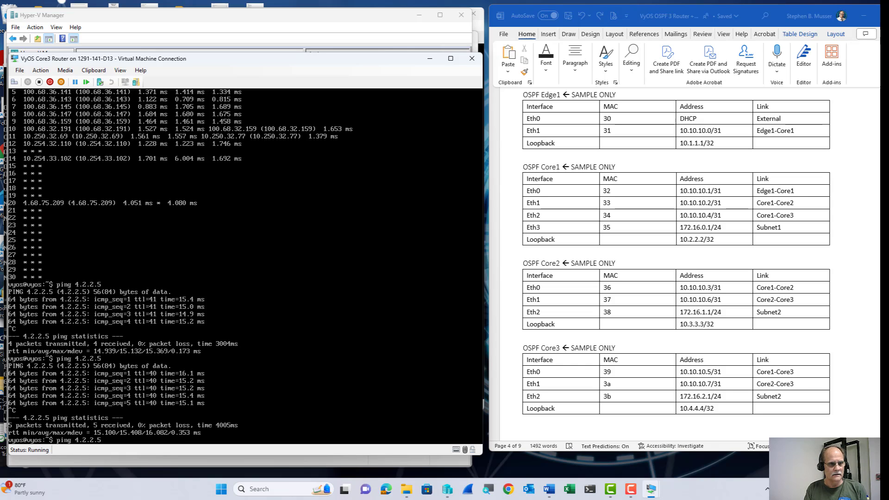
key("Return")
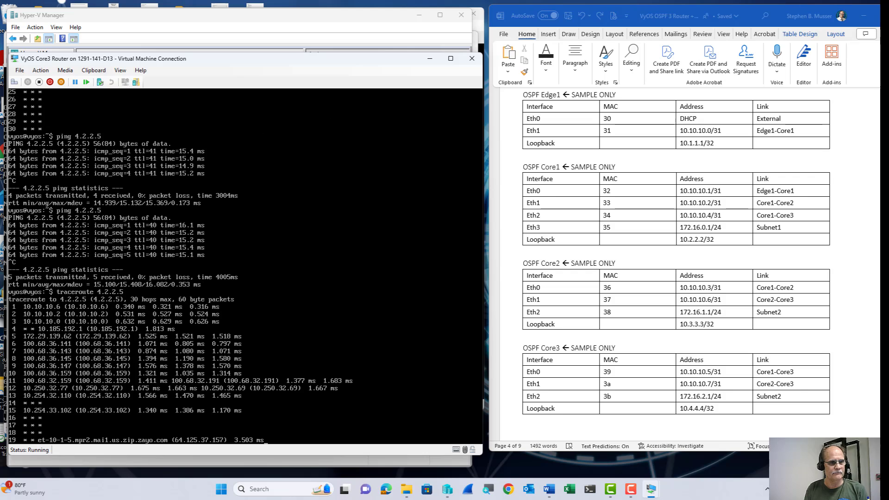
key("ctrl+c")
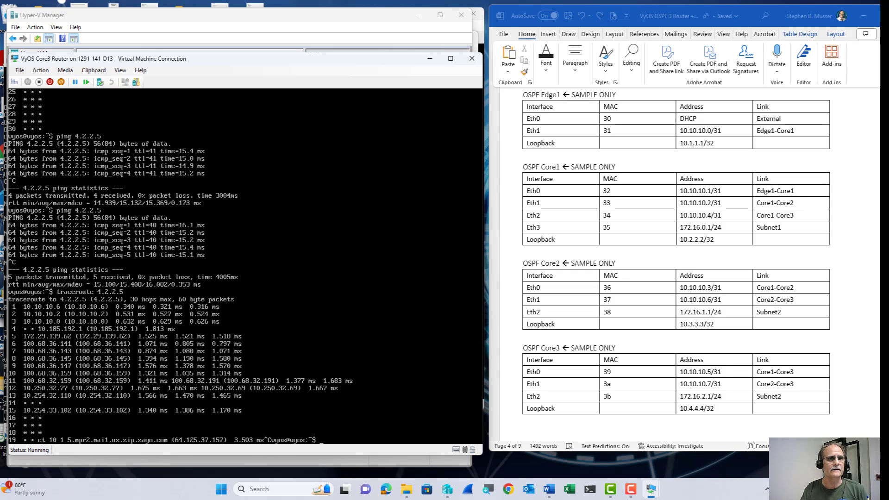
Attach the VyOS Core1 Router's Not connected network adapter to the Core1-Core3 virtual switch.
left_click(448, 495)
right_click(137, 197)
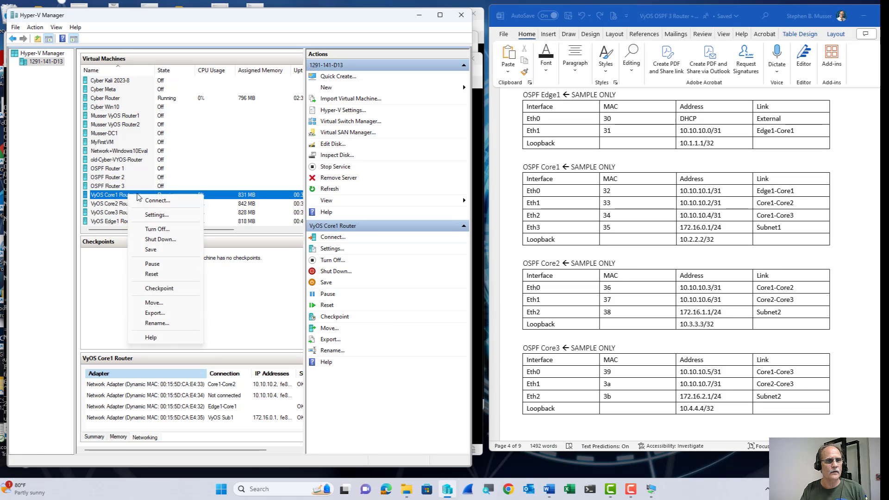
left_click(156, 214)
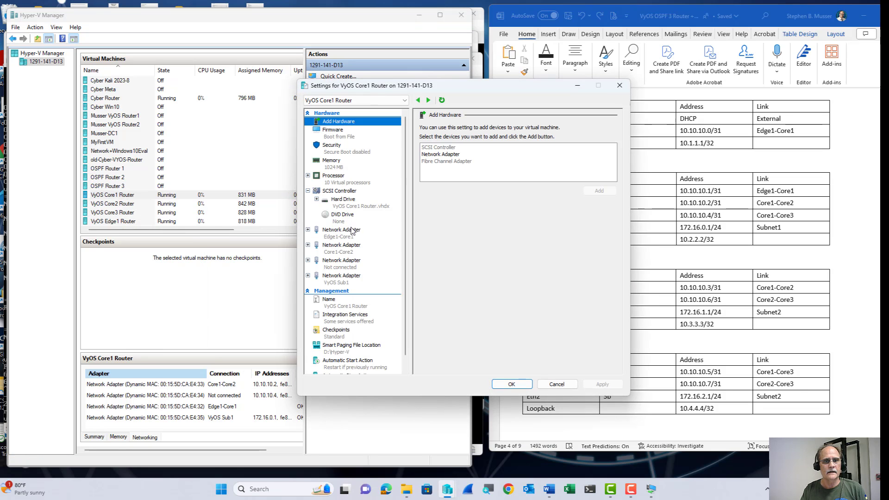
left_click(358, 264)
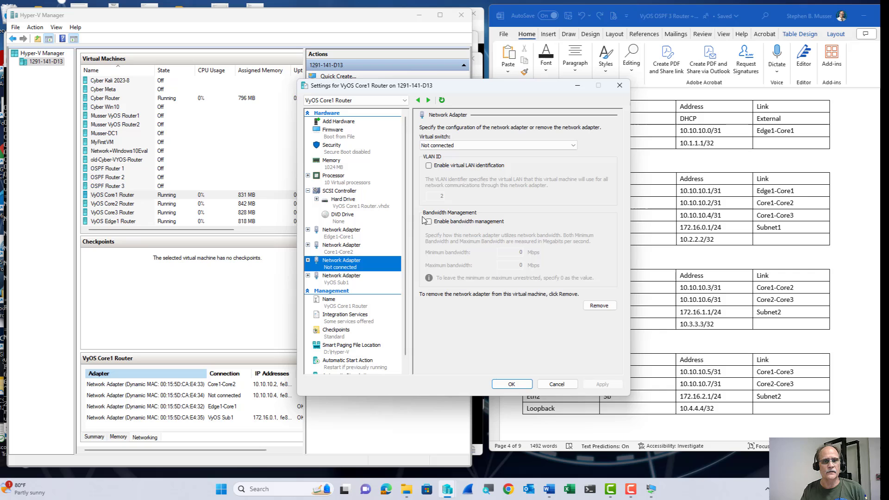
left_click(455, 146)
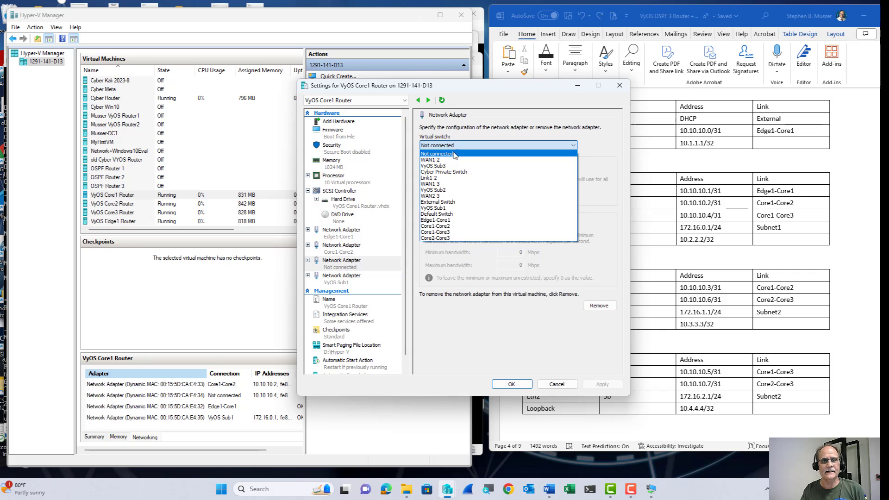
left_click(449, 232)
left_click(507, 384)
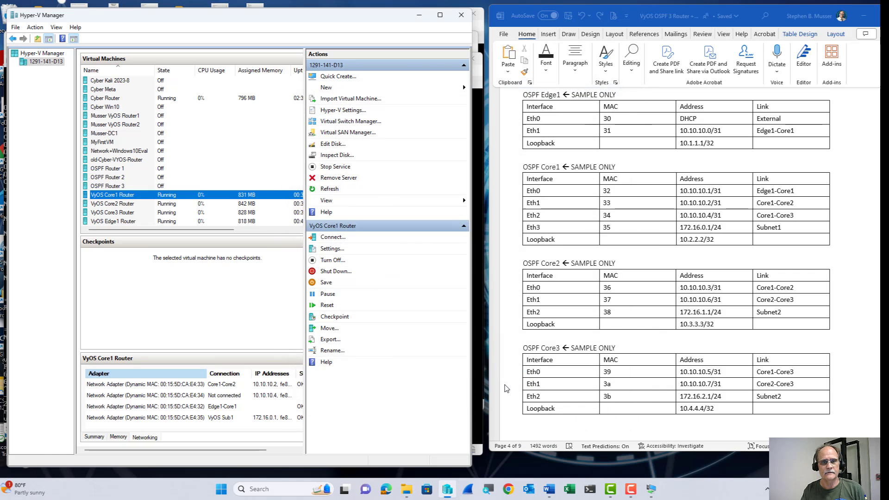
left_click(414, 19)
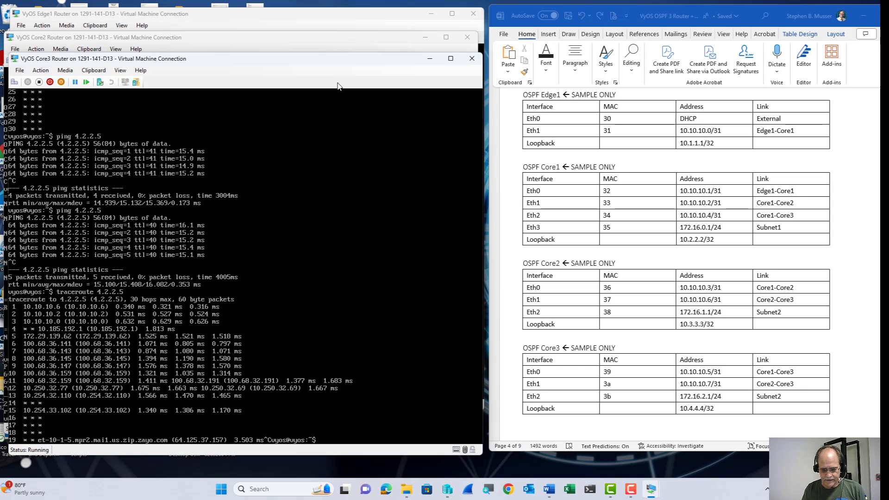
Rerun traceroute 4.2.2.5 from Core3 after the Core1 link is restored.
key("Up")
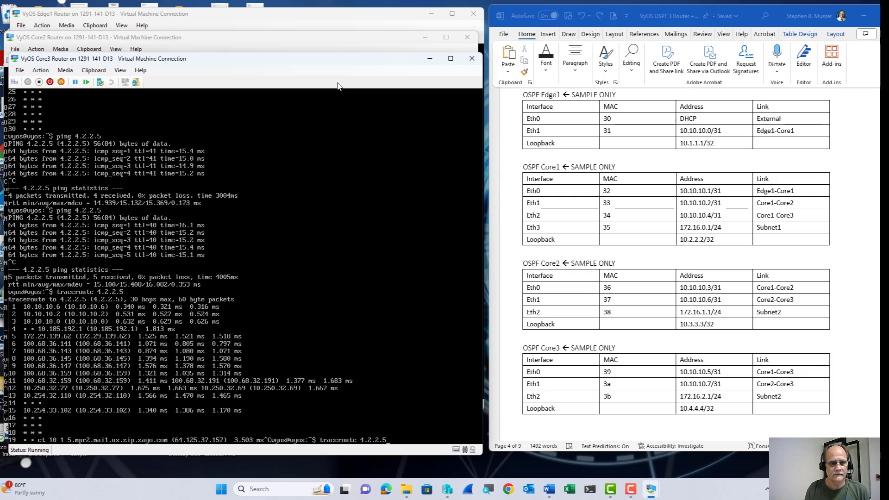
key("Return")
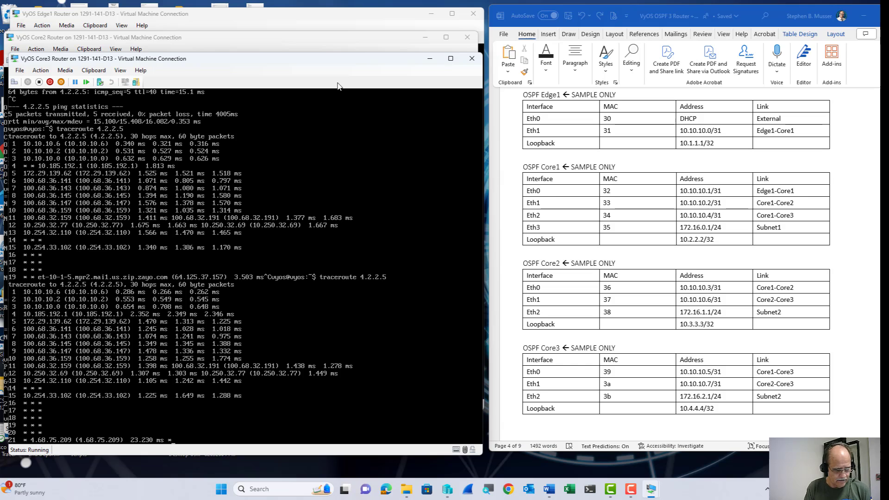
key("ctrl+c")
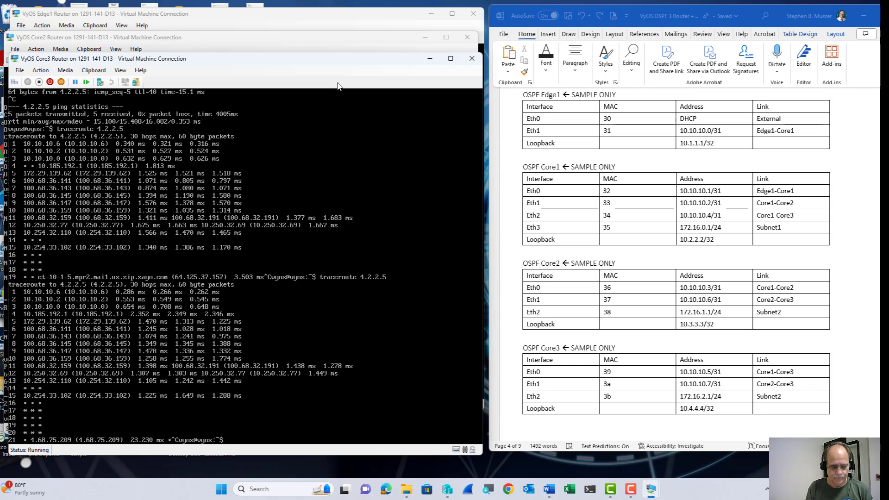
Ping 4.2.2.5 from Core3, getting three successful replies.
key("Return")
type("ping 4.2.2.5")
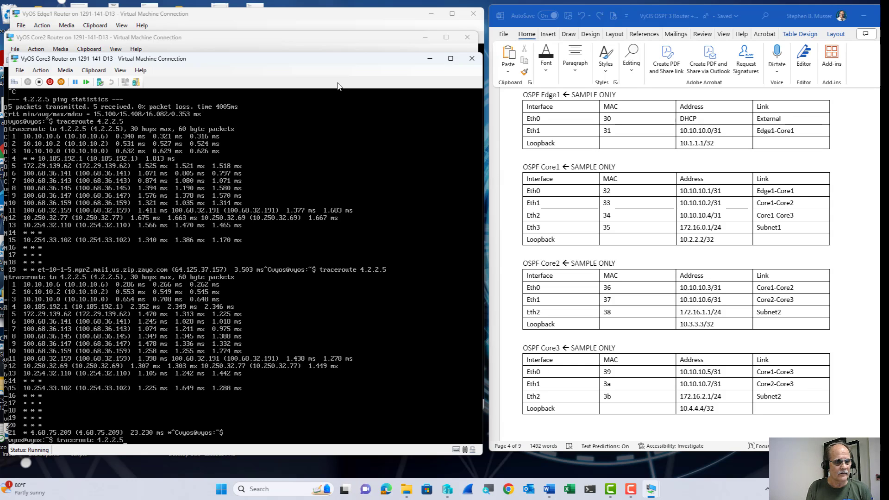
key("Return")
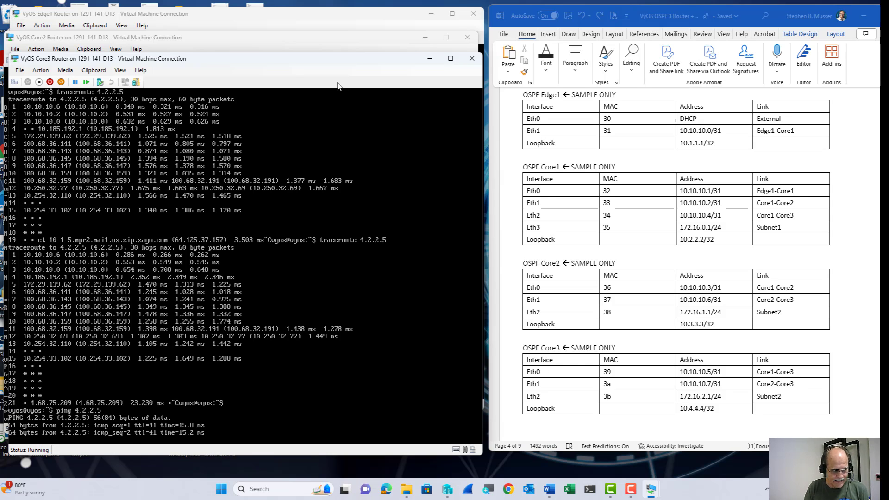
key("ctrl+c")
Run traceroute 4.2.2.5 once more and confirm the path goes via 10.10.10.4 again.
key("Up")
key("Up")
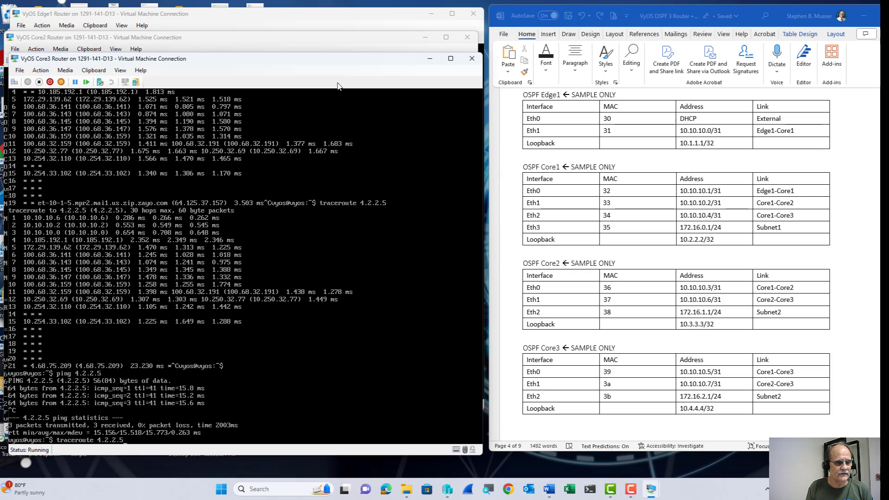
key("Return")
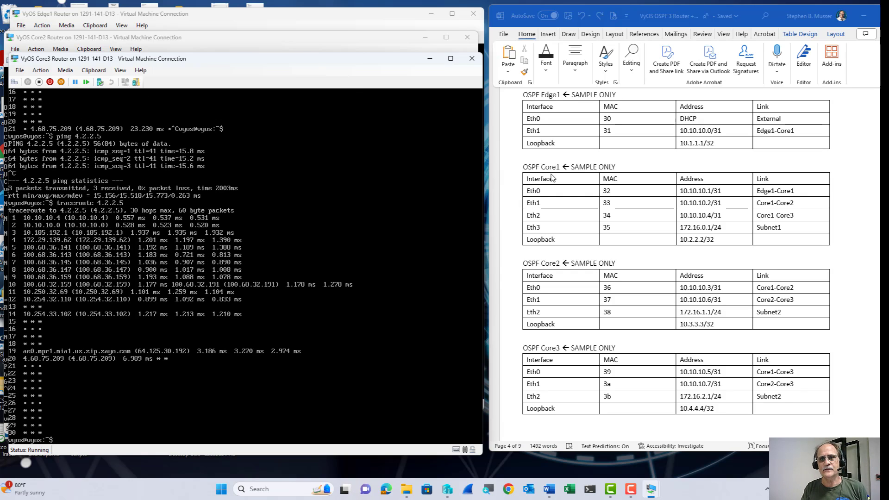
scroll(595, 197, "up", 6)
scroll(595, 198, "up", 20)
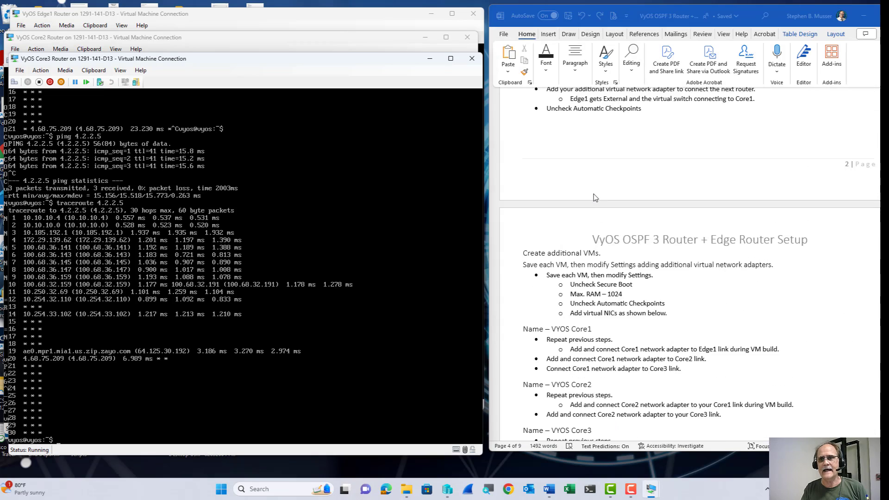